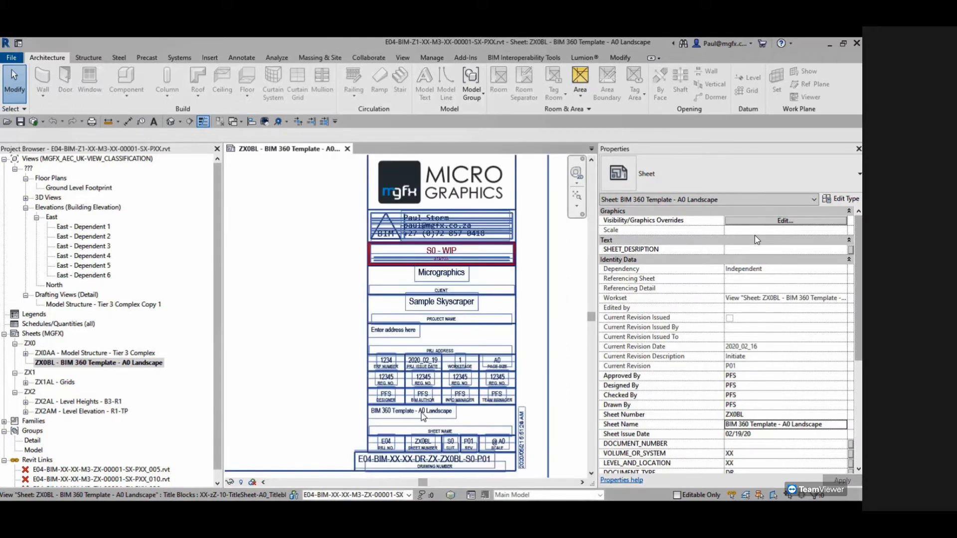
- Review the parameters that make up the drawing number label in the sheet's title block
{"action": "double_click", "coordinate": [427, 461]}
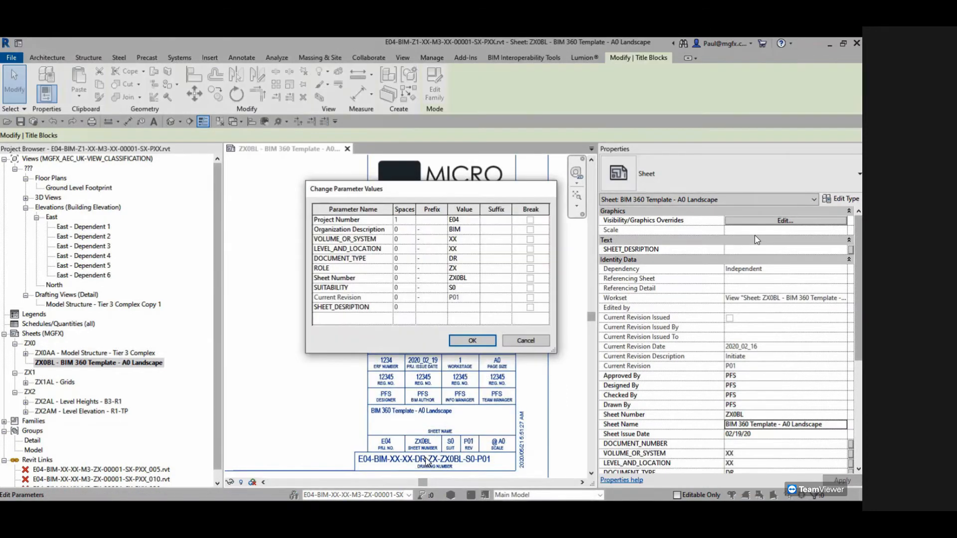
{"action": "left_click", "coordinate": [482, 341]}
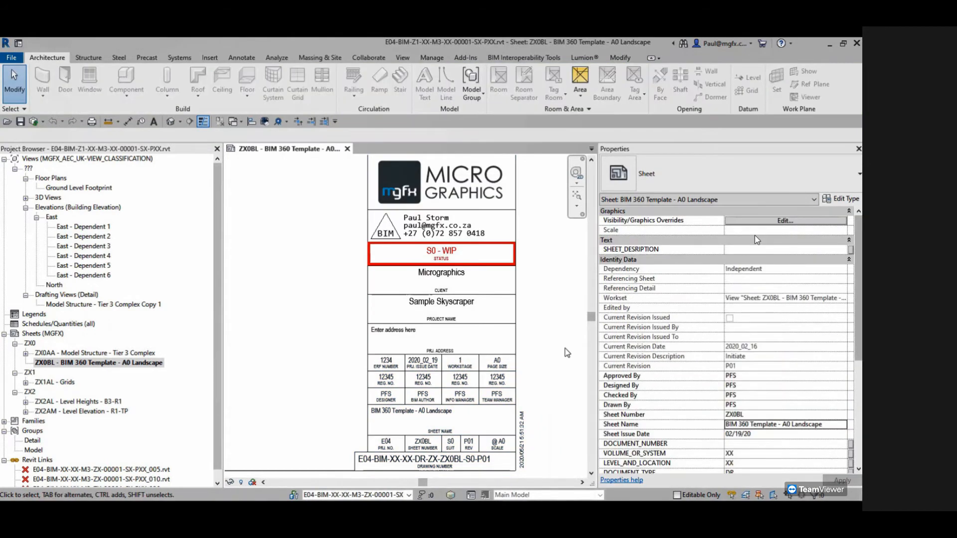
{"action": "scroll", "coordinate": [562, 363], "scroll_direction": "down", "scroll_amount": 4}
{"action": "scroll", "coordinate": [462, 416], "scroll_direction": "down", "scroll_amount": 4}
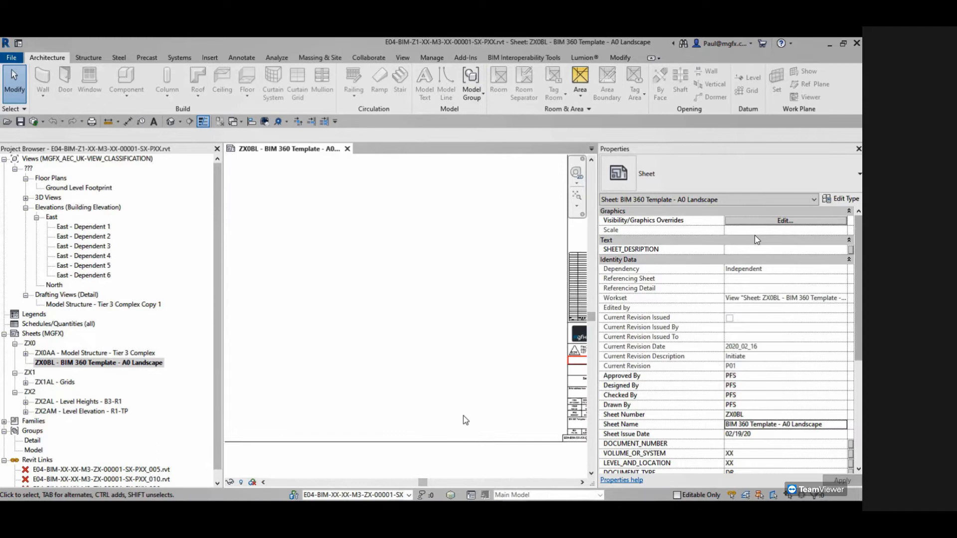
{"action": "middle_click_drag", "start_coordinate": [429, 394], "coordinate": [449, 411]}
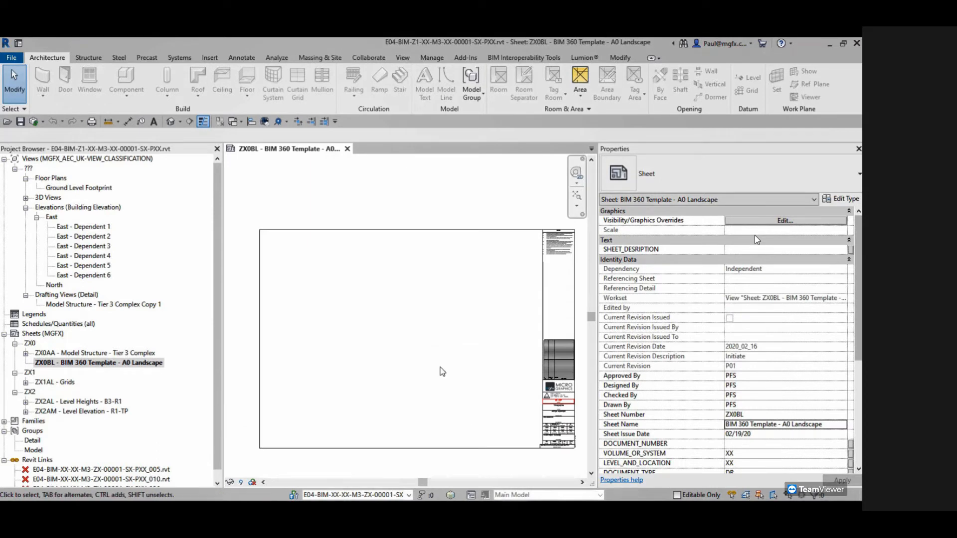
- Start printing with the range limited to selected views/sheets and the output set to separate files
{"action": "left_click", "coordinate": [18, 59]}
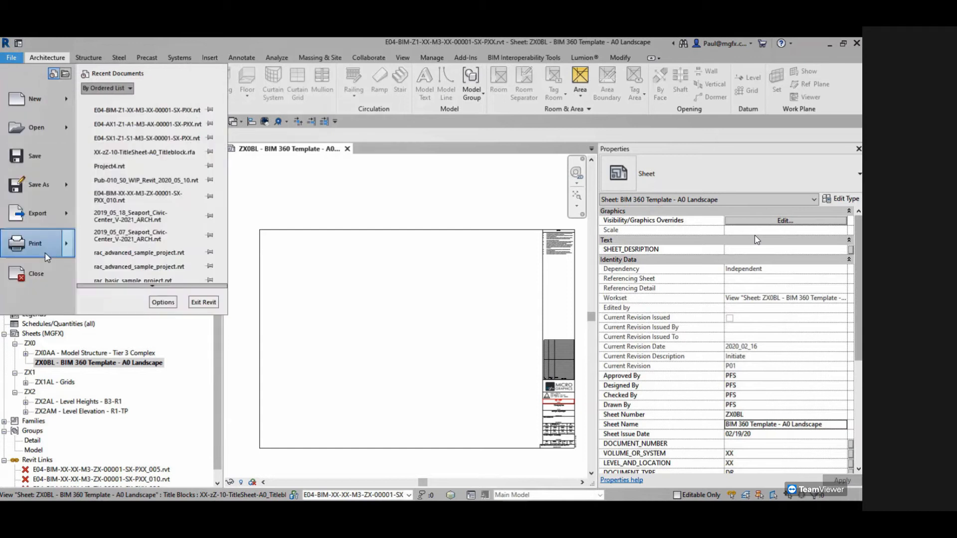
{"action": "mouse_move", "coordinate": [63, 255]}
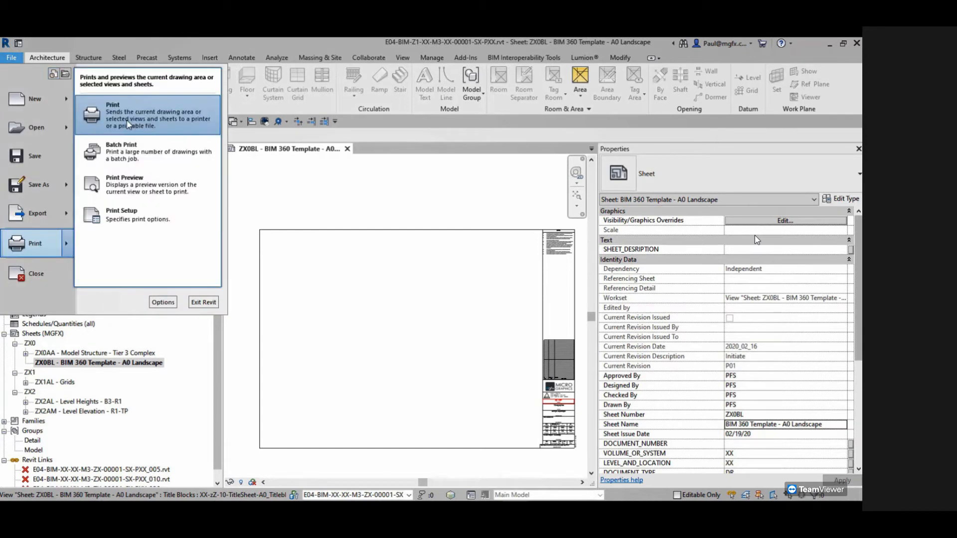
{"action": "left_click", "coordinate": [128, 124]}
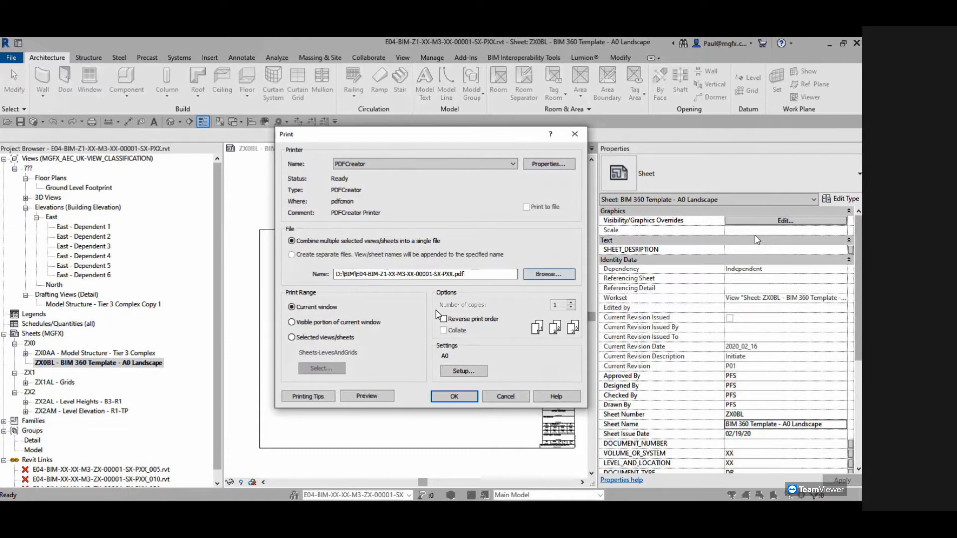
{"action": "left_click", "coordinate": [292, 337]}
{"action": "left_click", "coordinate": [292, 254]}
- Choose the Sheets-BIM360SheetTemplates view/sheet set for the print range
{"action": "left_click", "coordinate": [321, 368]}
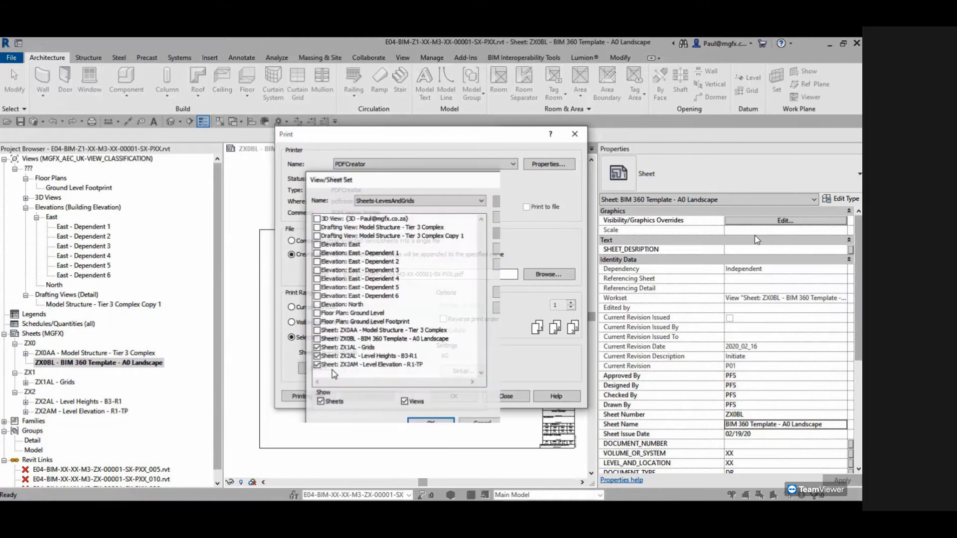
{"action": "left_click", "coordinate": [394, 201]}
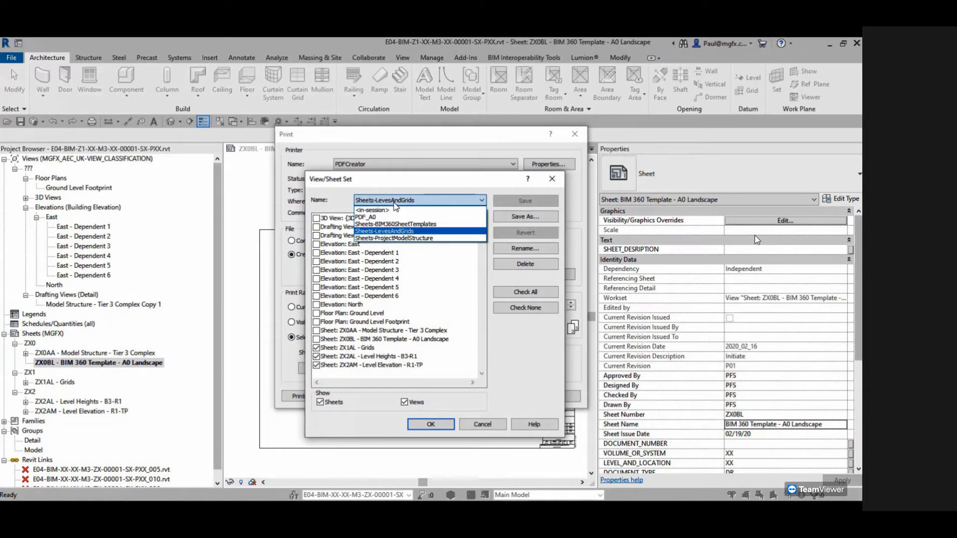
{"action": "left_click", "coordinate": [378, 217]}
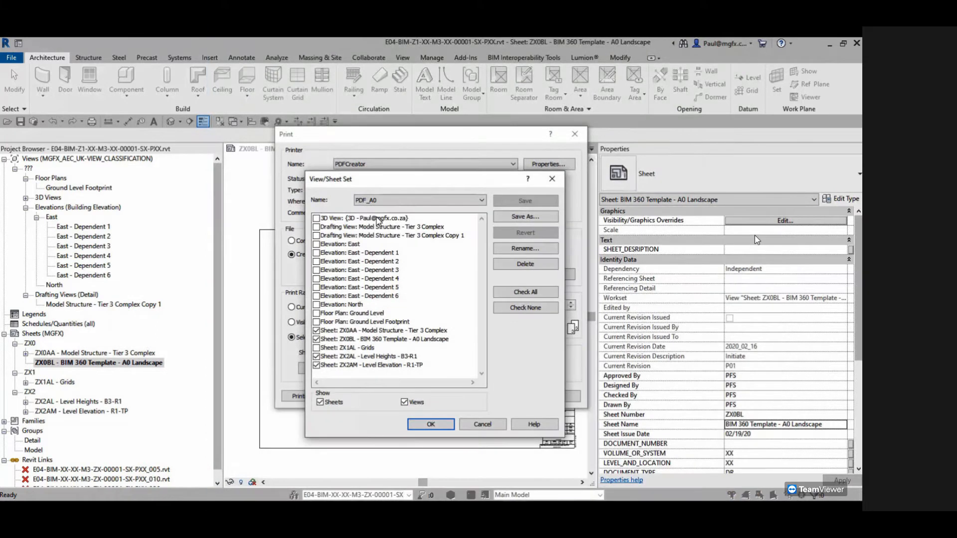
{"action": "left_click", "coordinate": [384, 201]}
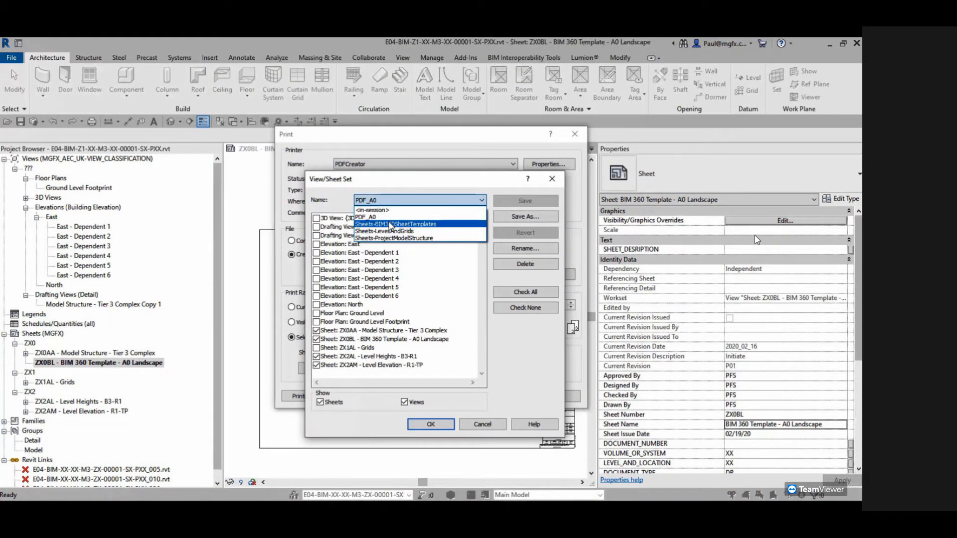
{"action": "left_click", "coordinate": [389, 224]}
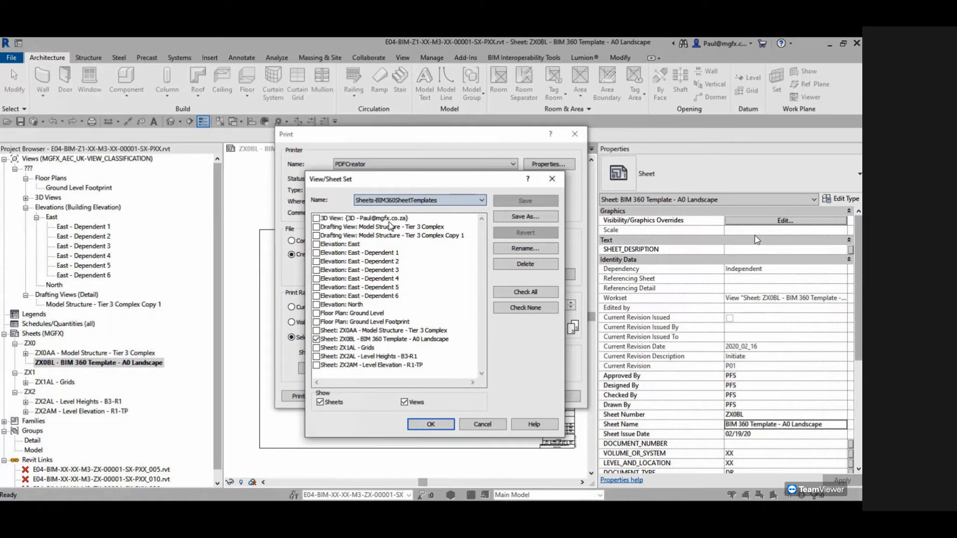
{"action": "left_click", "coordinate": [430, 425]}
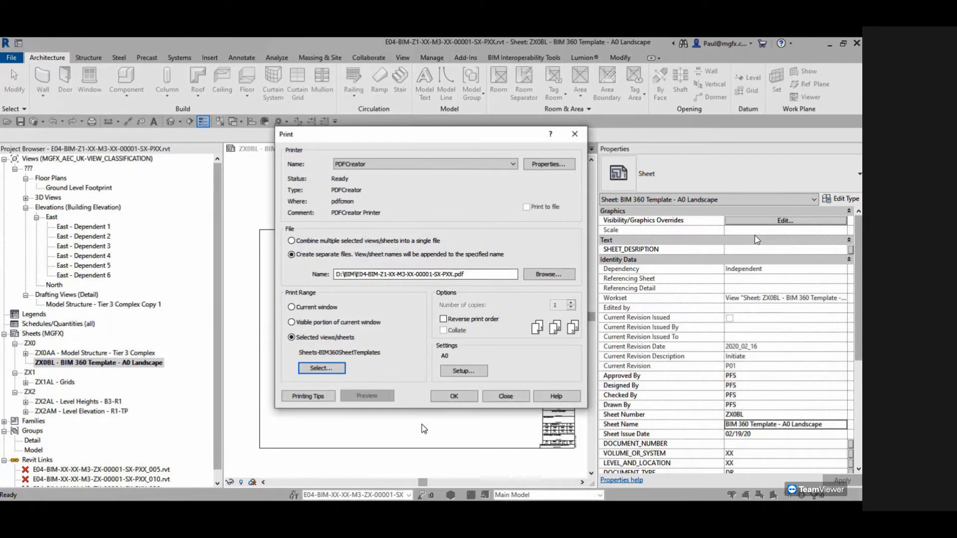
- Confirm the A0 print setup with 100% zoom and print the selected sheet set as separate files through PDFCreator
{"action": "left_click", "coordinate": [455, 371]}
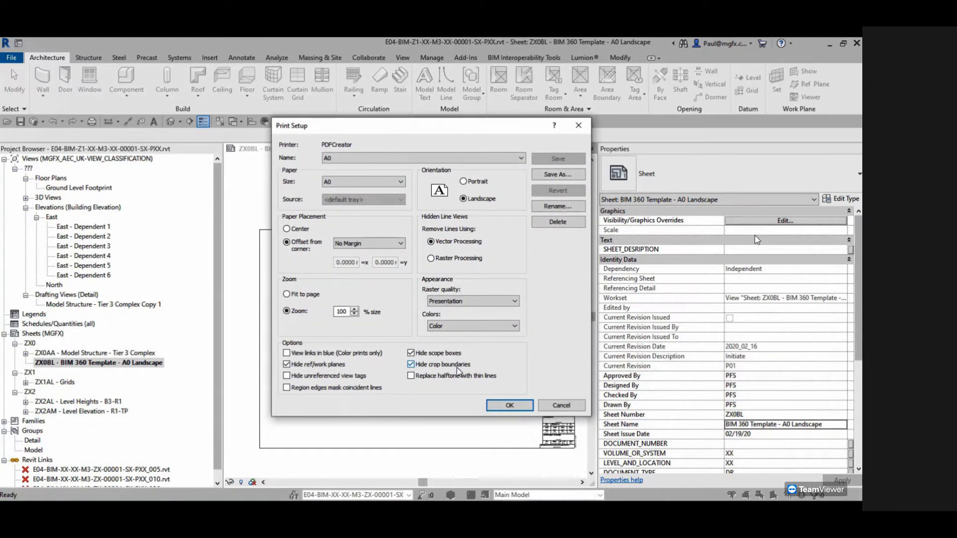
{"action": "left_click", "coordinate": [292, 312]}
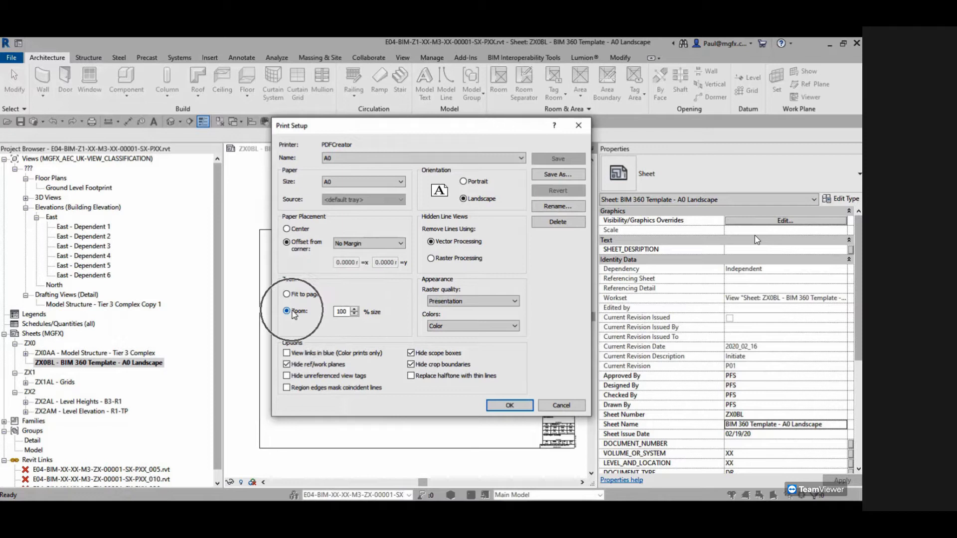
{"action": "left_click", "coordinate": [501, 405]}
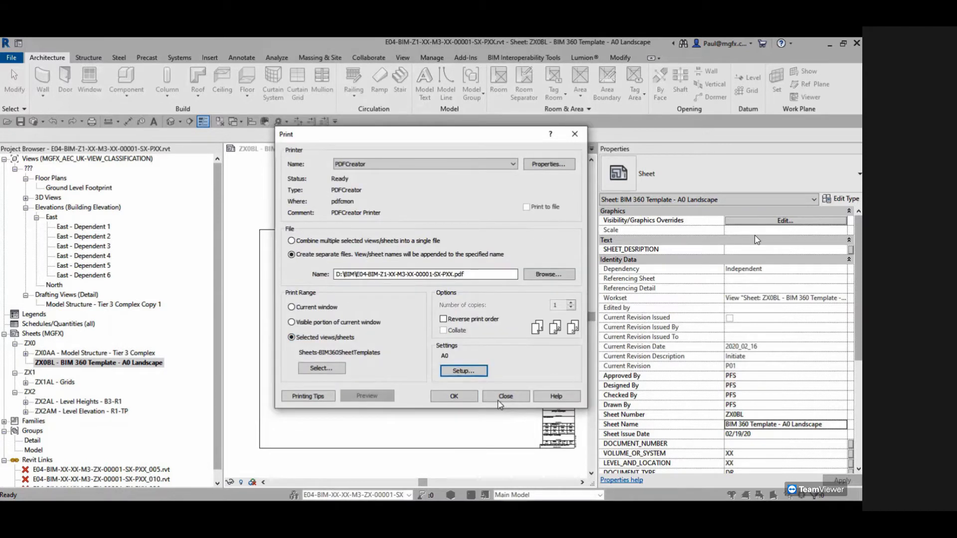
{"action": "left_click", "coordinate": [455, 396]}
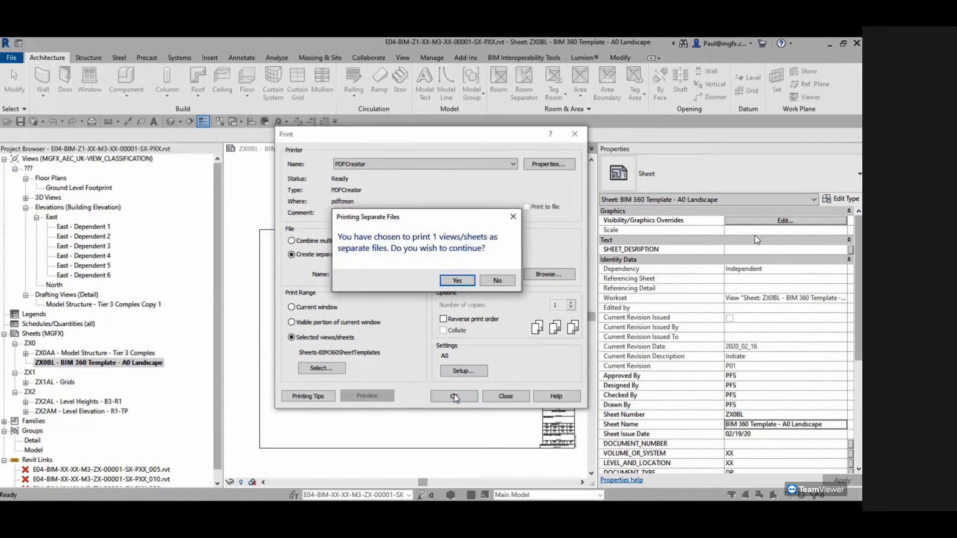
{"action": "left_click", "coordinate": [457, 282]}
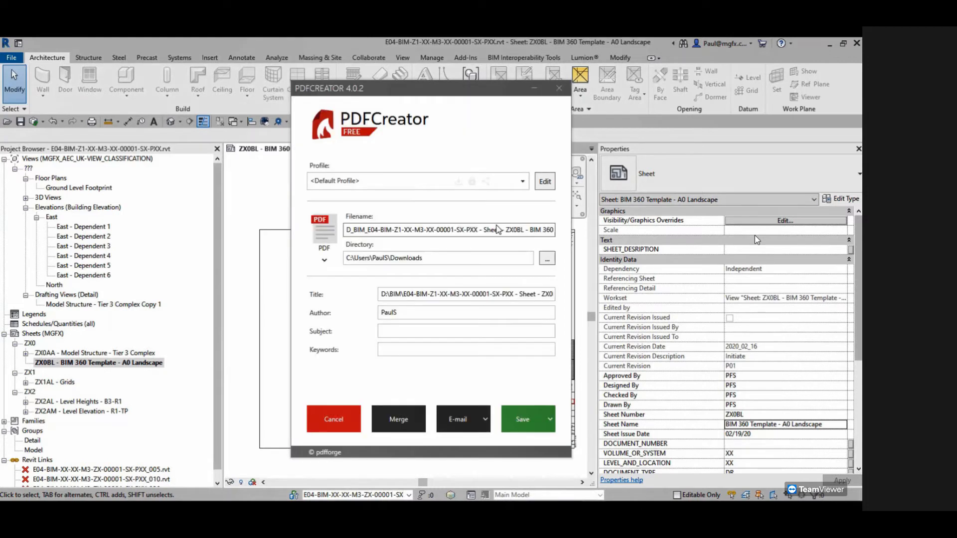
- Save the PDF in Downloads as "MX0BL - BIM 360 Template - A0 Landscape.pdf" and exit PDFCreator
{"action": "left_click_drag", "start_coordinate": [510, 230], "coordinate": [333, 234]}
{"action": "key", "text": "BackSpace"}
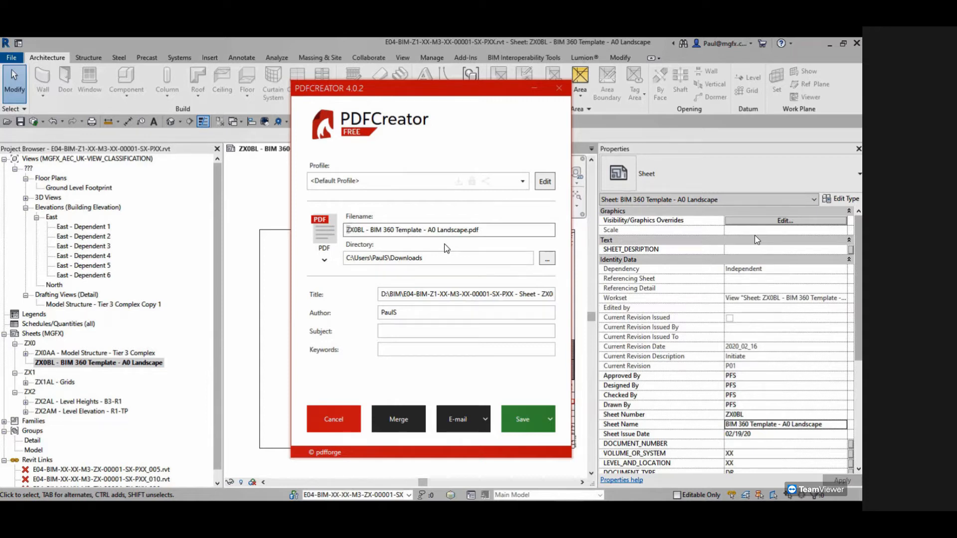
{"action": "type", "text": "M"}
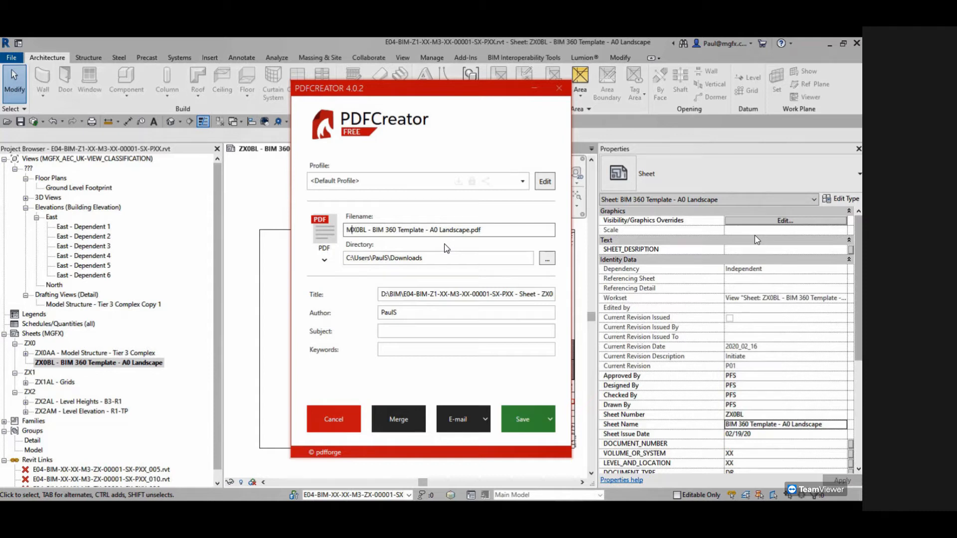
{"action": "left_click", "coordinate": [523, 422]}
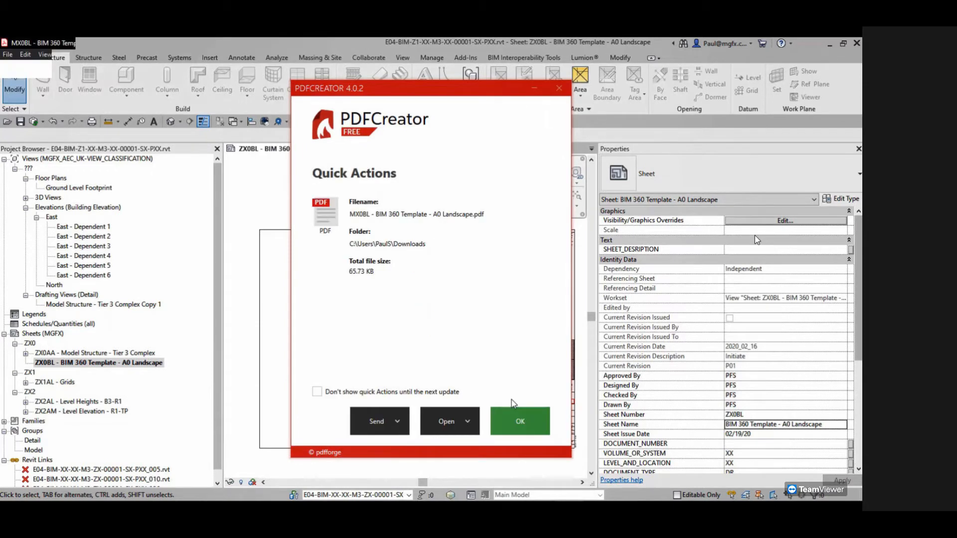
{"action": "left_click", "coordinate": [516, 413]}
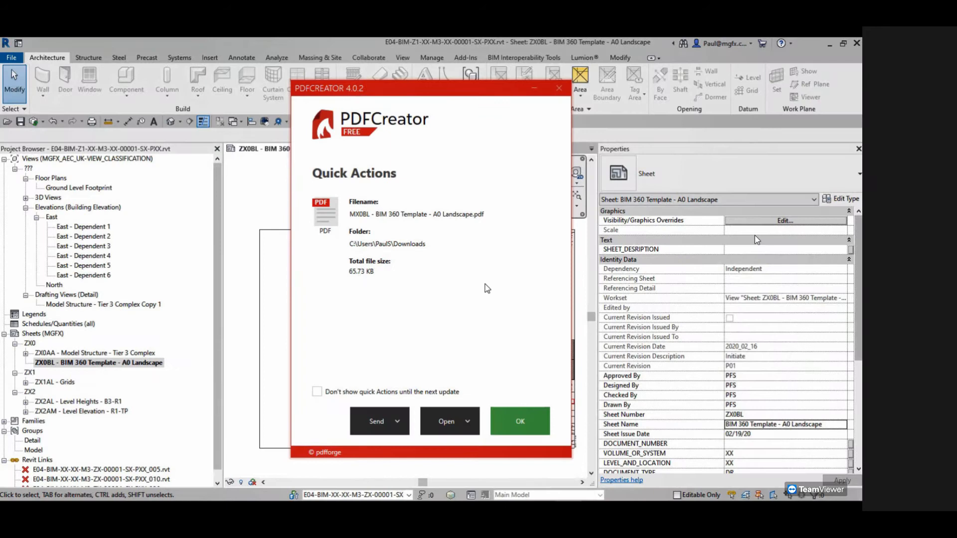
{"action": "left_click", "coordinate": [515, 423]}
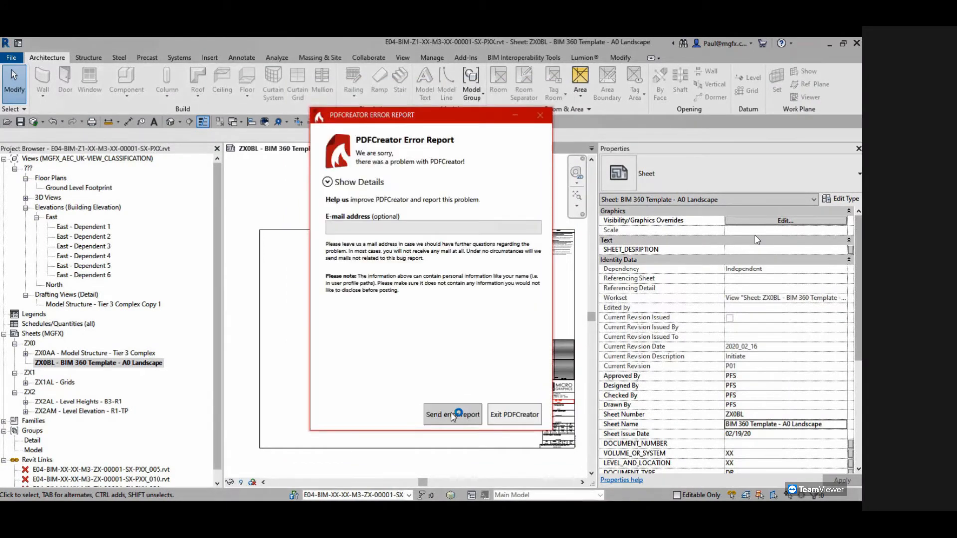
{"action": "left_click", "coordinate": [516, 422]}
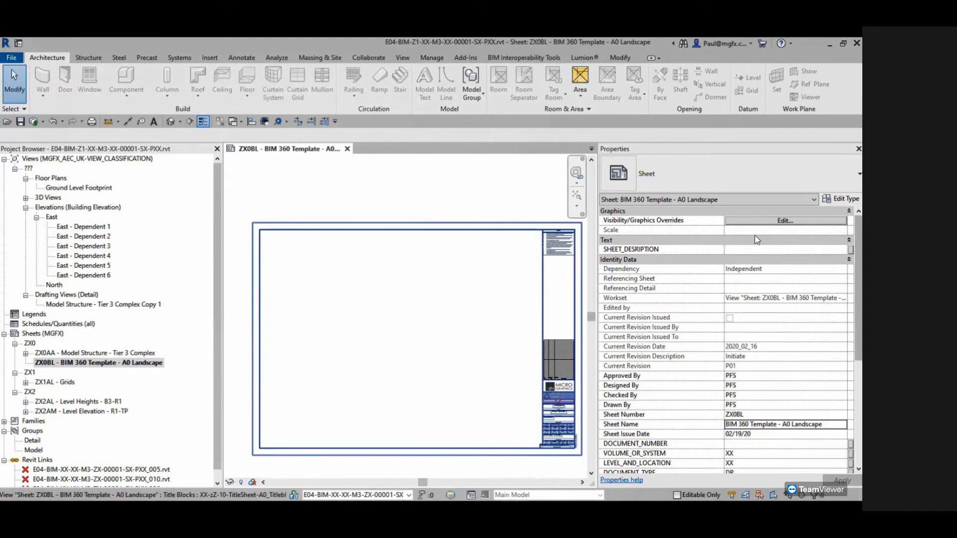
- Switch to the Downloads folder in File Explorer and delete "AX0BL - BIM 360 Template - A0 Landscape.pdf"
{"action": "mouse_move", "coordinate": [436, 500]}
{"action": "mouse_move", "coordinate": [385, 467]}
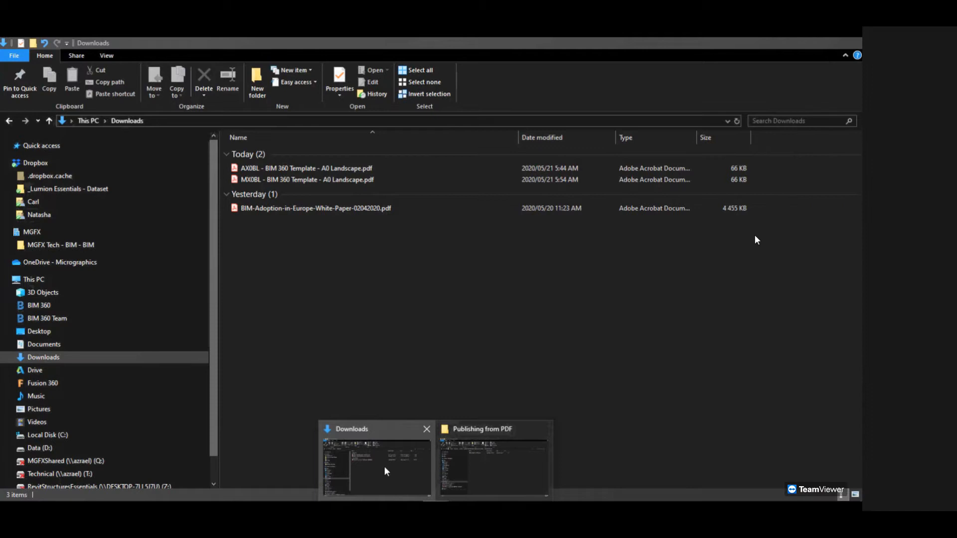
{"action": "left_click", "coordinate": [385, 471]}
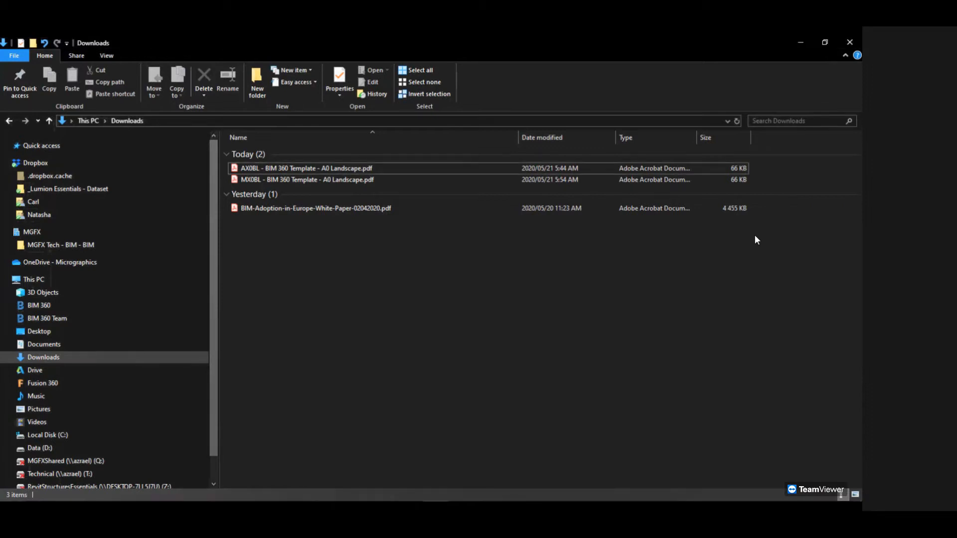
{"action": "left_click", "coordinate": [302, 168]}
{"action": "right_click", "coordinate": [306, 169]}
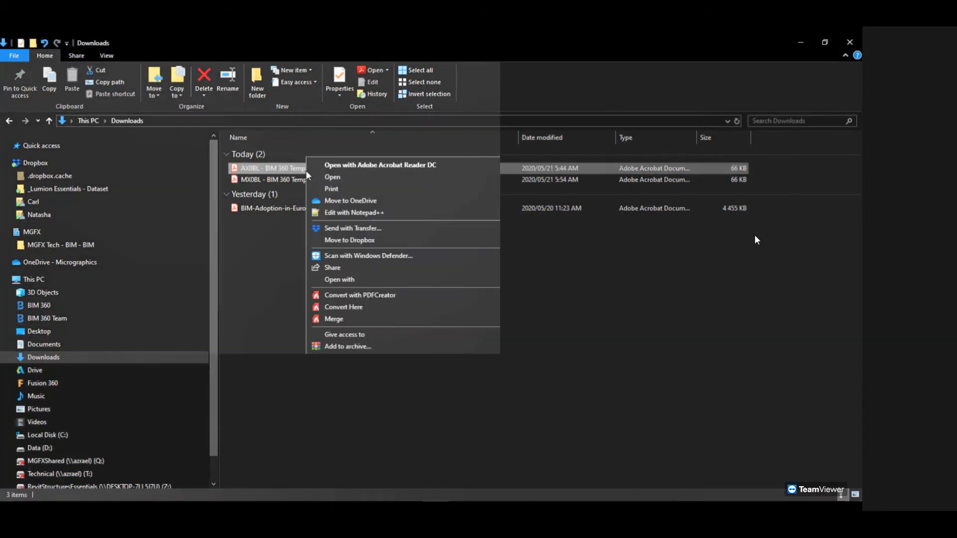
{"action": "left_click", "coordinate": [350, 463]}
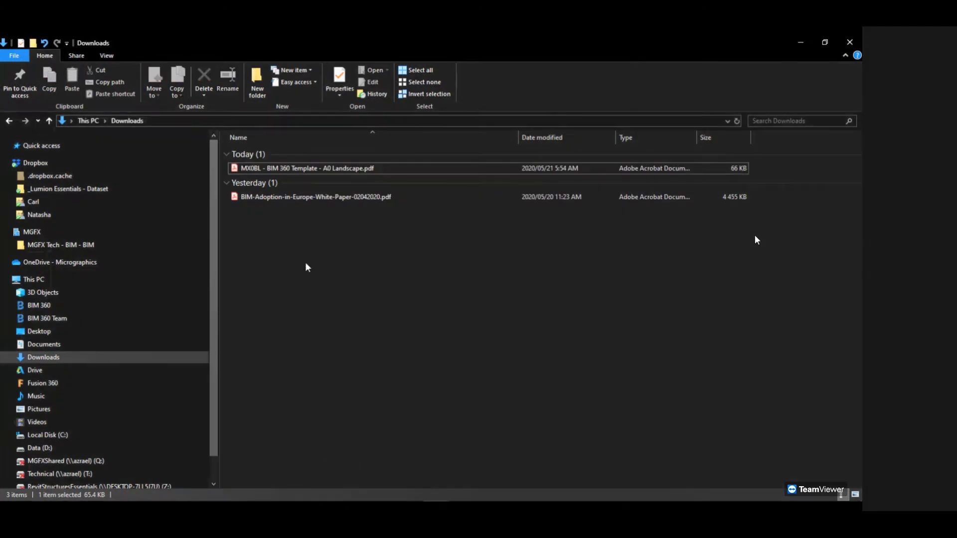
- Switch to BIM 360 Document Management and start adding an attribute named SomeAttribute to the Plans folder
{"action": "key", "text": "alt+Tab"}
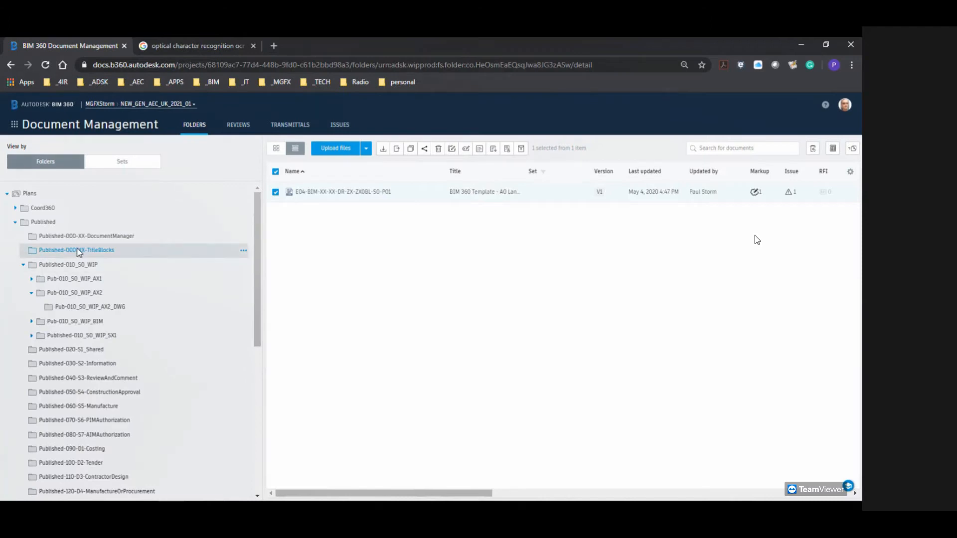
{"action": "left_click", "coordinate": [348, 149]}
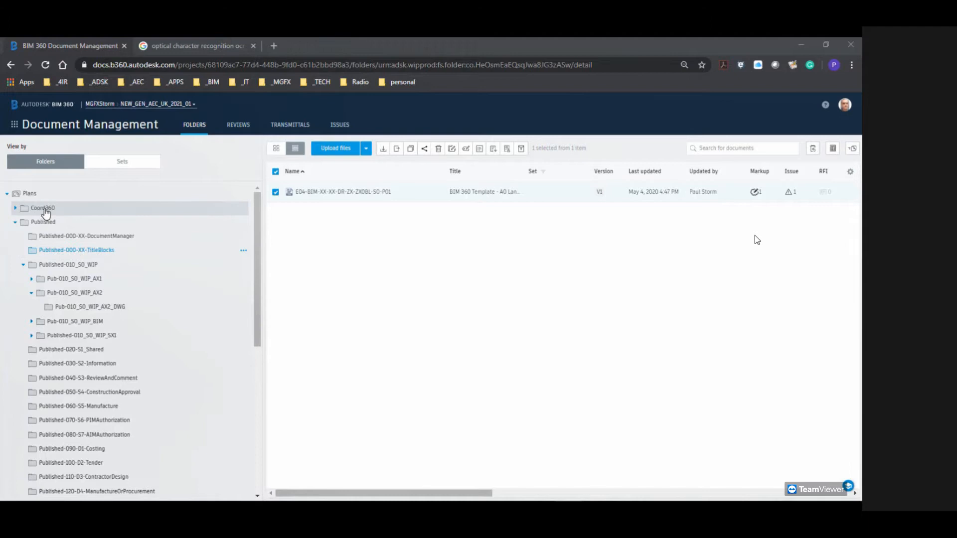
{"action": "right_click", "coordinate": [31, 194]}
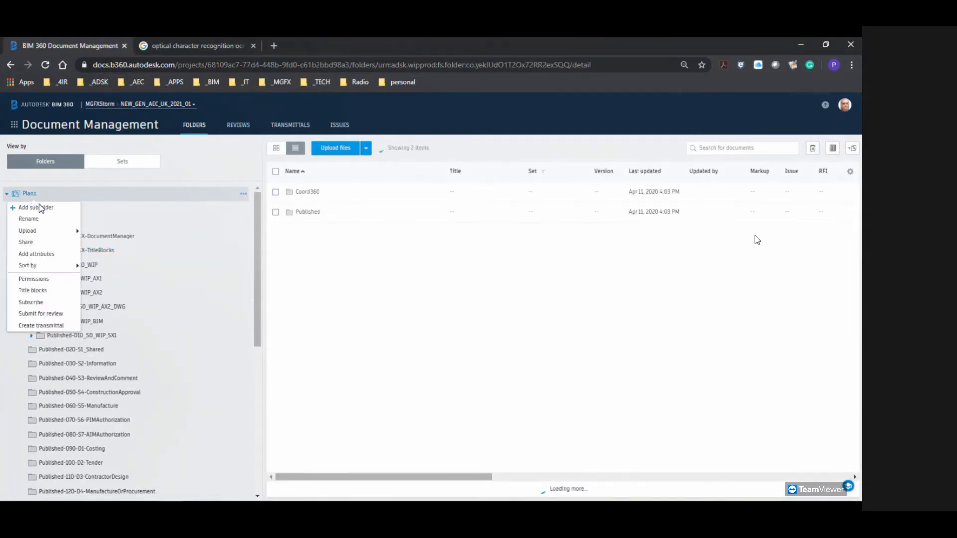
{"action": "left_click", "coordinate": [45, 256]}
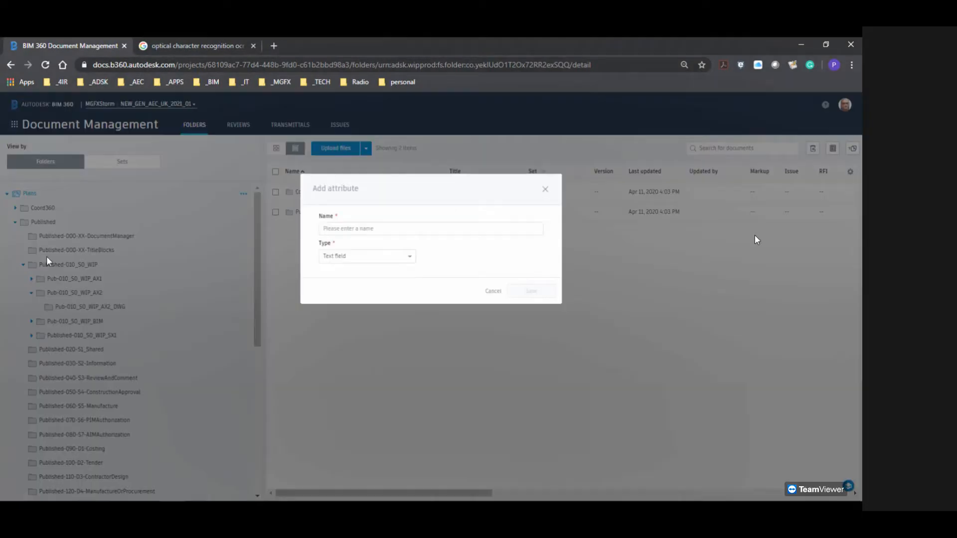
{"action": "left_click", "coordinate": [389, 231]}
{"action": "type", "text": "Some"}
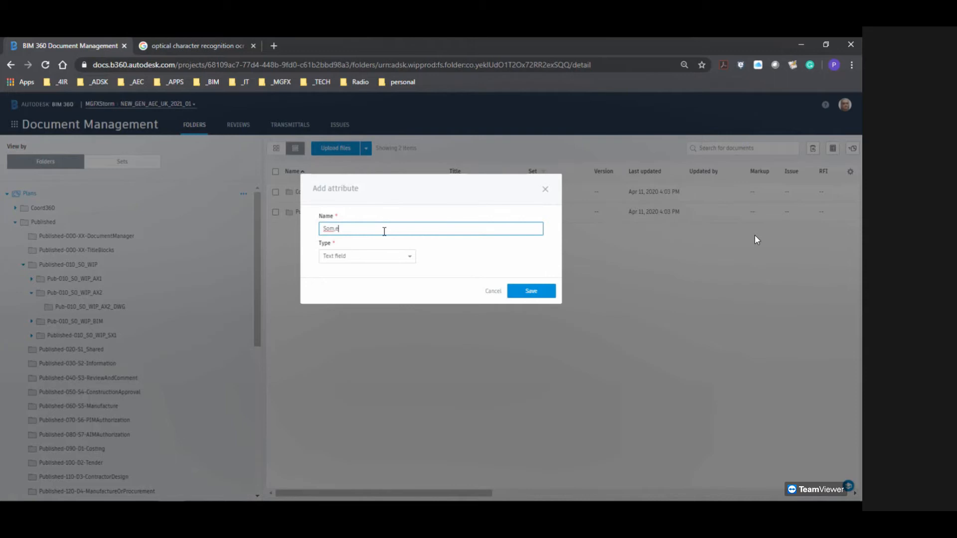
{"action": "type", "text": "Attribute"}
- Try the Date picker and Drop-down menu types for the new attribute, and set it back to Text field
{"action": "left_click", "coordinate": [379, 256]}
{"action": "left_click", "coordinate": [344, 284]}
{"action": "left_click", "coordinate": [359, 256]}
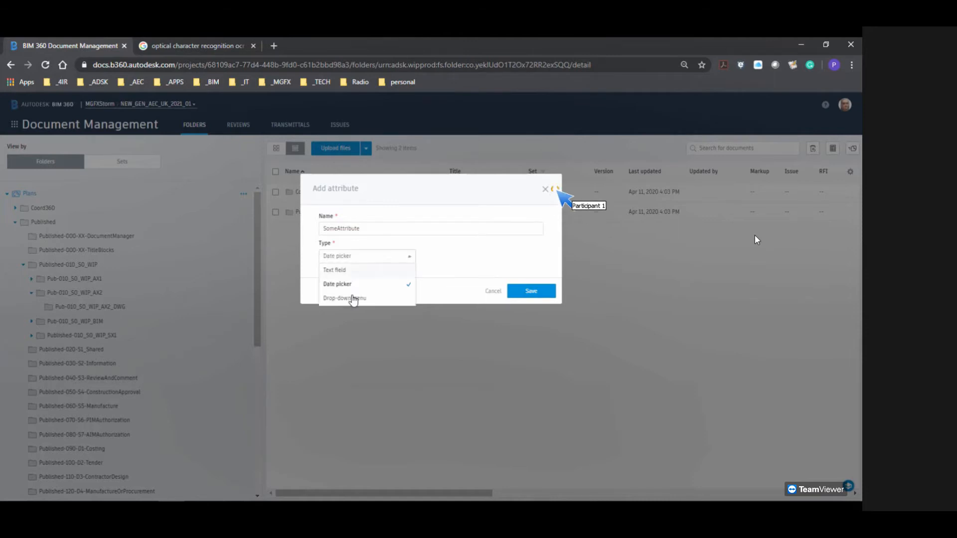
{"action": "left_click", "coordinate": [353, 298]}
{"action": "left_click", "coordinate": [355, 259]}
{"action": "left_click", "coordinate": [352, 282]}
{"action": "left_click", "coordinate": [353, 256]}
{"action": "left_click", "coordinate": [353, 271]}
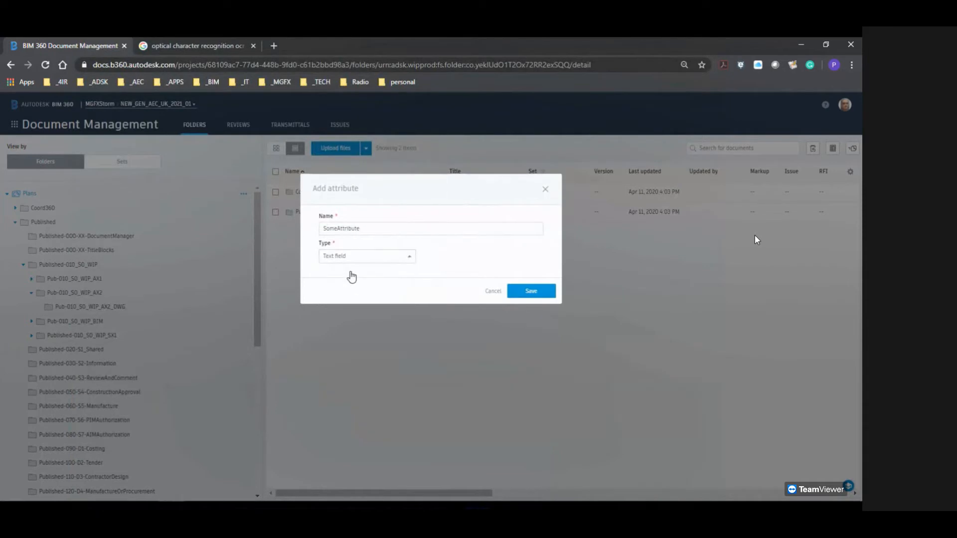
- Discard the new SomeAttribute attribute and review the columns available for the Plans folder's document list
{"action": "left_click", "coordinate": [493, 293]}
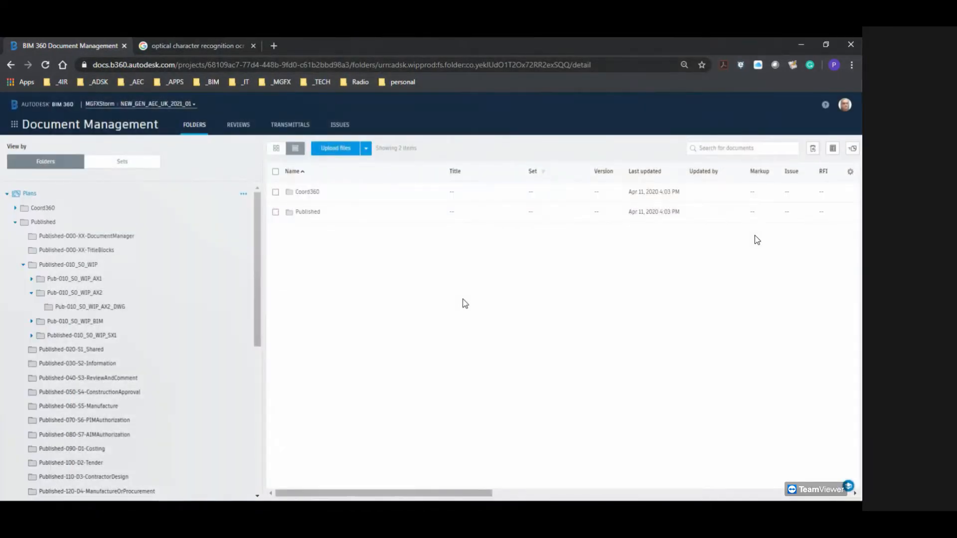
{"action": "left_click", "coordinate": [850, 172]}
{"action": "mouse_move", "coordinate": [856, 216]}
{"action": "left_mouse_down"}
{"action": "mouse_move", "coordinate": [858, 295]}
{"action": "mouse_move", "coordinate": [858, 208]}
{"action": "left_mouse_up"}
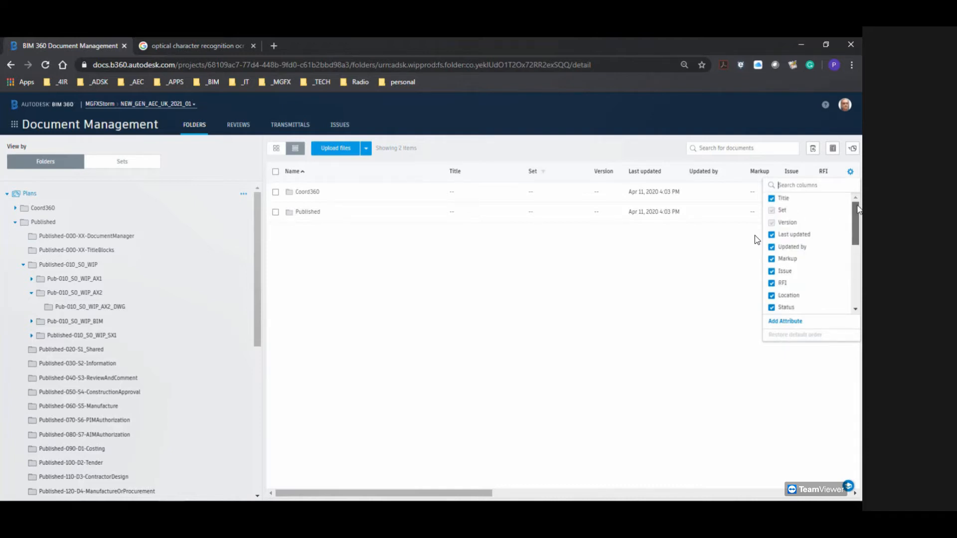
{"action": "mouse_move", "coordinate": [764, 210]}
{"action": "left_mouse_down"}
{"action": "mouse_move", "coordinate": [769, 267]}
{"action": "mouse_move", "coordinate": [766, 202]}
{"action": "mouse_move", "coordinate": [767, 214]}
{"action": "left_mouse_up"}
- Check the Set column's sort and filter options, and sort the document list by Title
{"action": "left_click", "coordinate": [544, 173]}
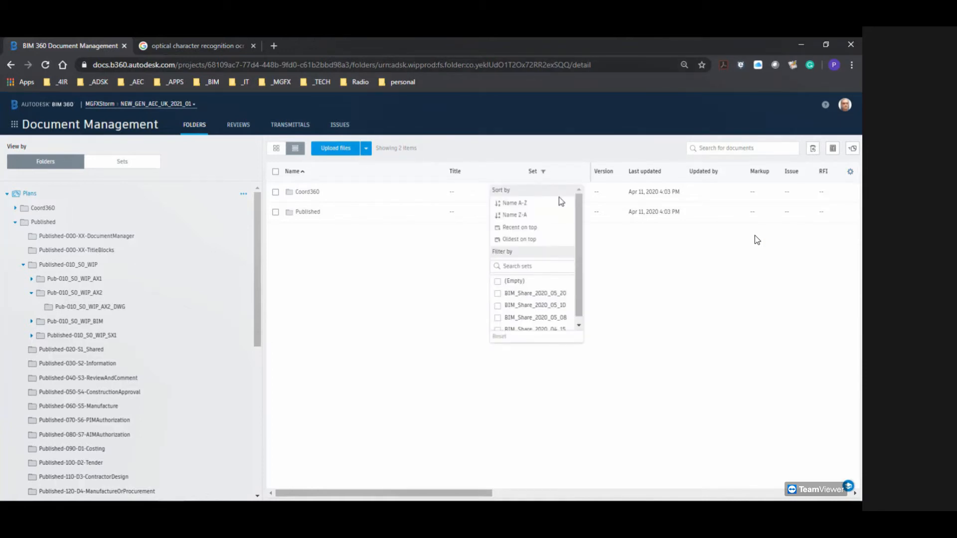
{"action": "left_click", "coordinate": [465, 175]}
{"action": "left_click", "coordinate": [466, 175]}
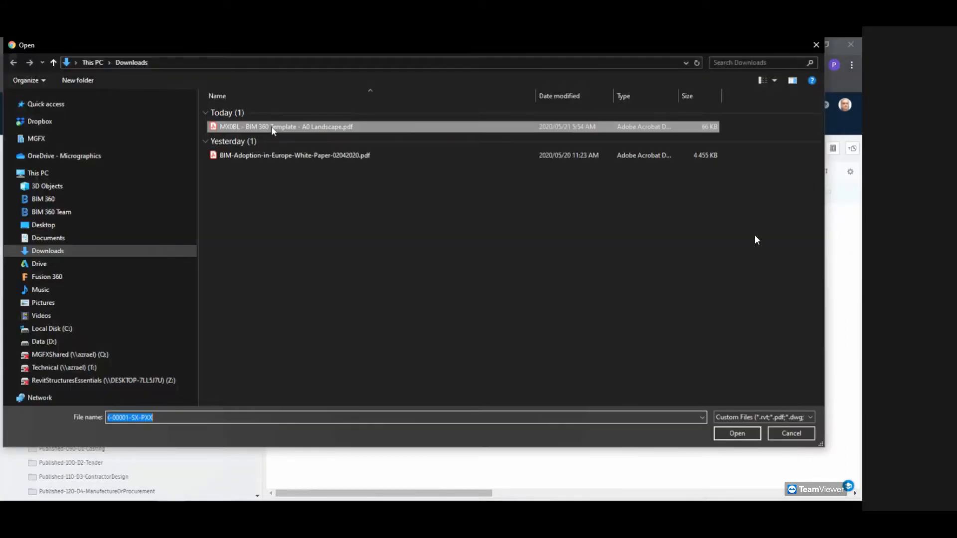
- Add "MX0BL - BIM 360 Template - A0 Landscape.pdf" as an upload to Published-000-XX-TitleBlocks, keeping No template as its layout
{"action": "left_click", "coordinate": [271, 127]}
{"action": "left_click", "coordinate": [736, 434]}
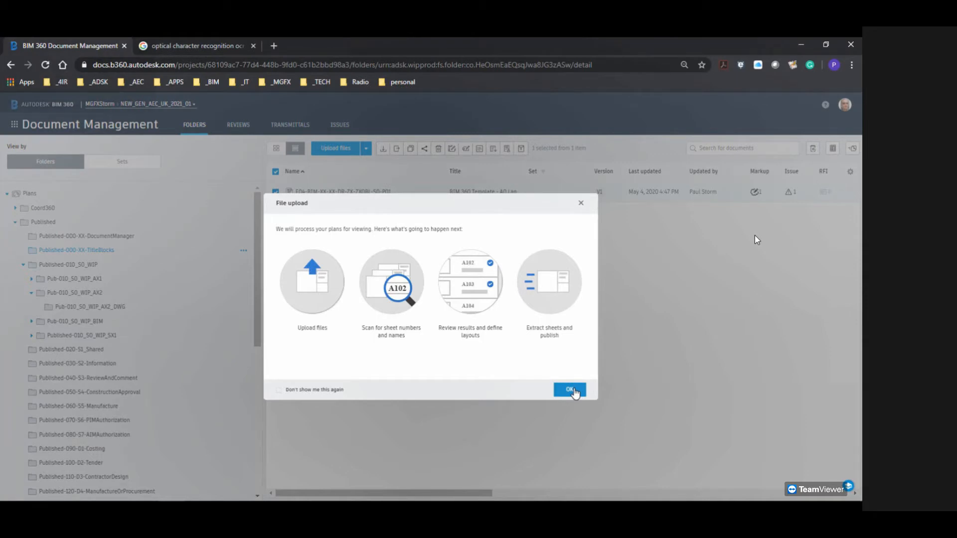
{"action": "left_click", "coordinate": [572, 391]}
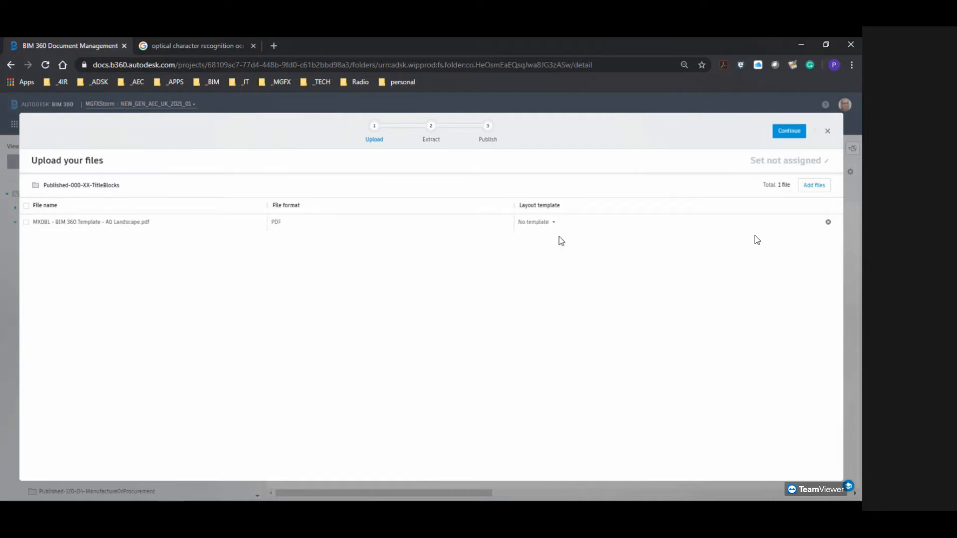
{"action": "left_click", "coordinate": [553, 224]}
{"action": "left_click", "coordinate": [552, 225]}
- Assign the upload to the existing set BIM_Share_2020_05_20 and proceed to document extraction
{"action": "left_click", "coordinate": [792, 165]}
{"action": "left_click", "coordinate": [299, 231]}
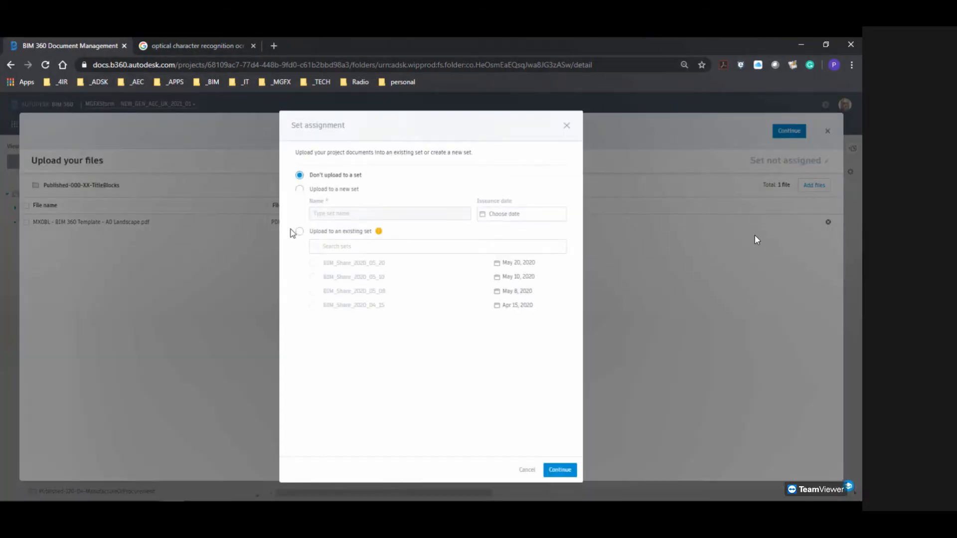
{"action": "left_click", "coordinate": [312, 262]}
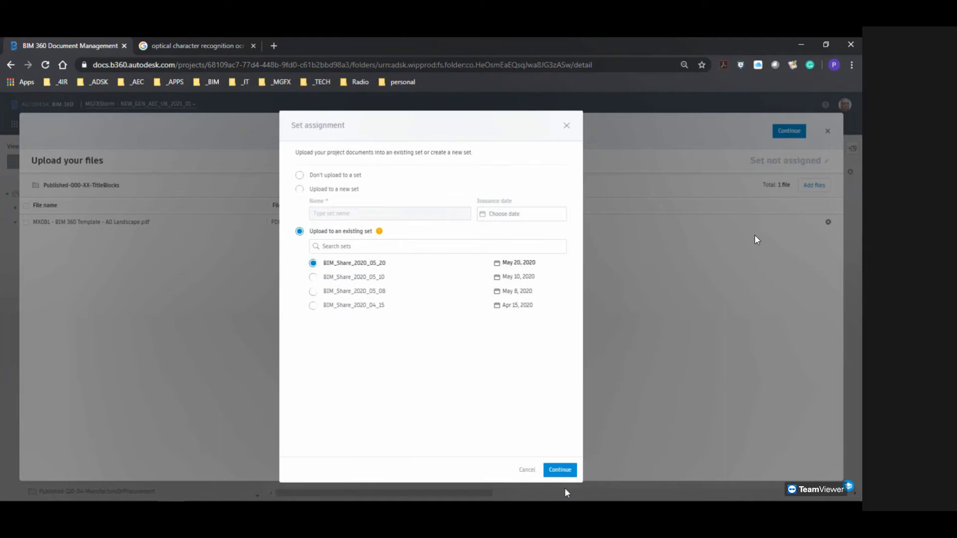
{"action": "left_click", "coordinate": [558, 470]}
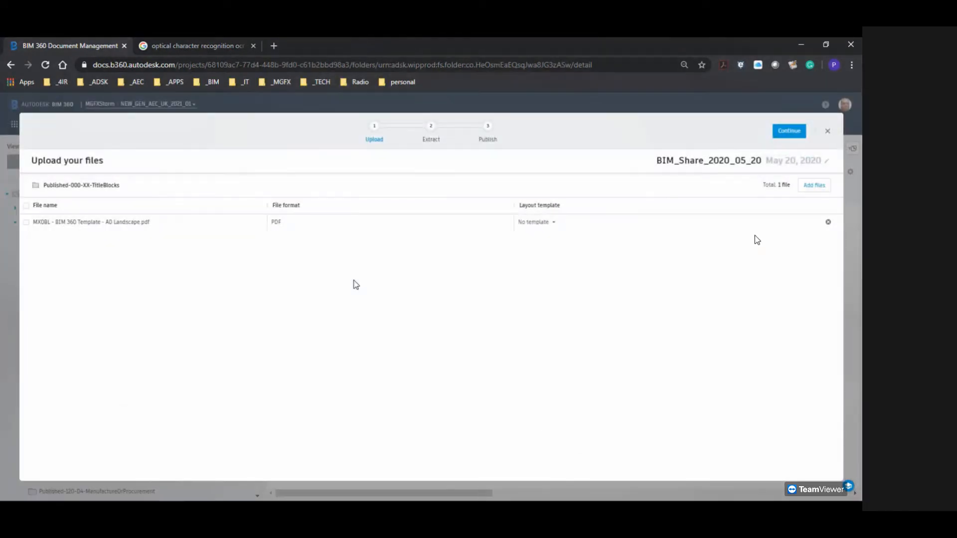
{"action": "left_click", "coordinate": [799, 132]}
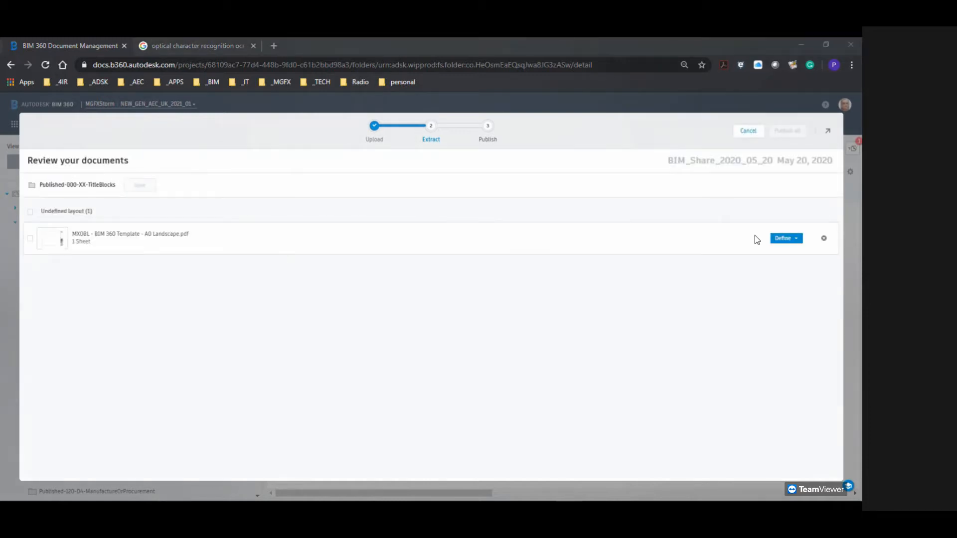
- Start defining a new layout for the uploaded sheet and crop the title block area at its lower-right corner
{"action": "left_click", "coordinate": [797, 239]}
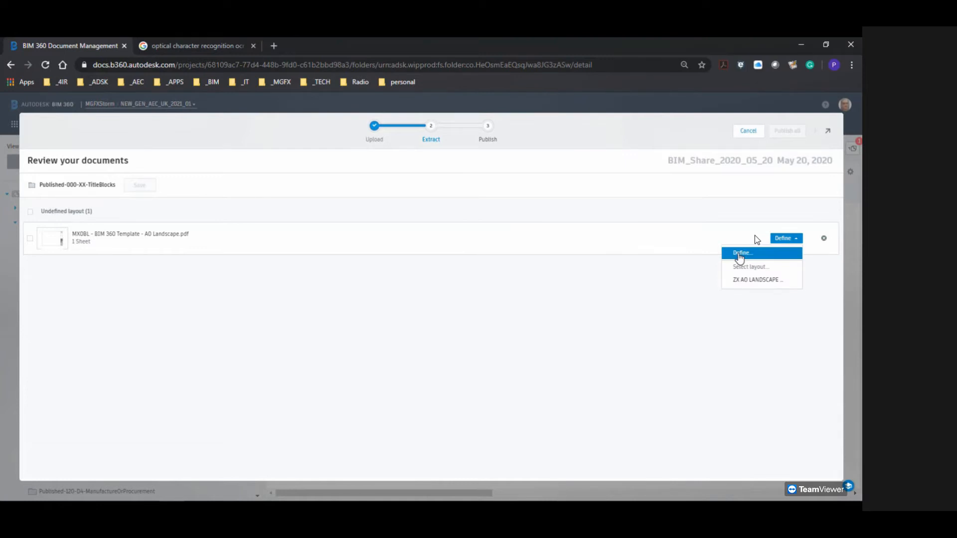
{"action": "left_click", "coordinate": [739, 254]}
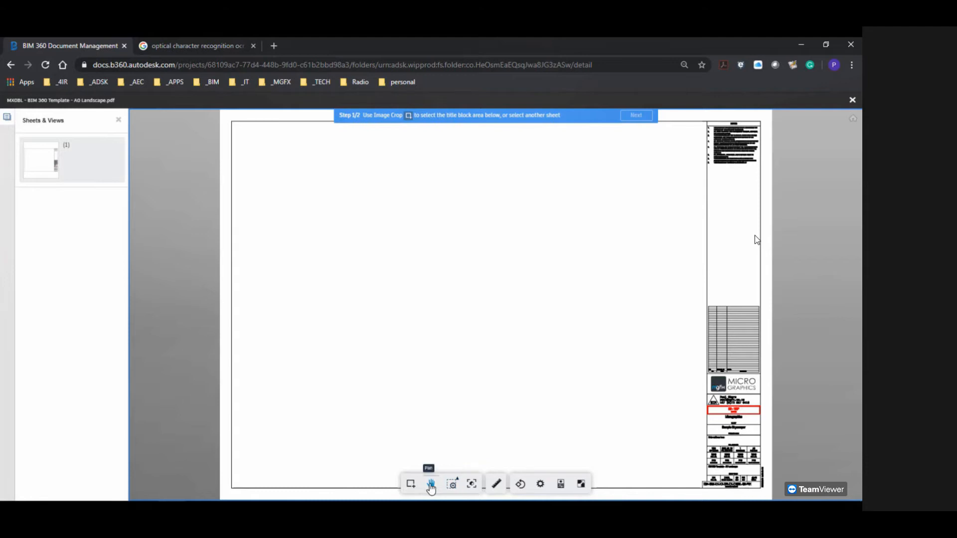
{"action": "left_click", "coordinate": [410, 484]}
{"action": "left_click_drag", "start_coordinate": [700, 404], "coordinate": [769, 494]}
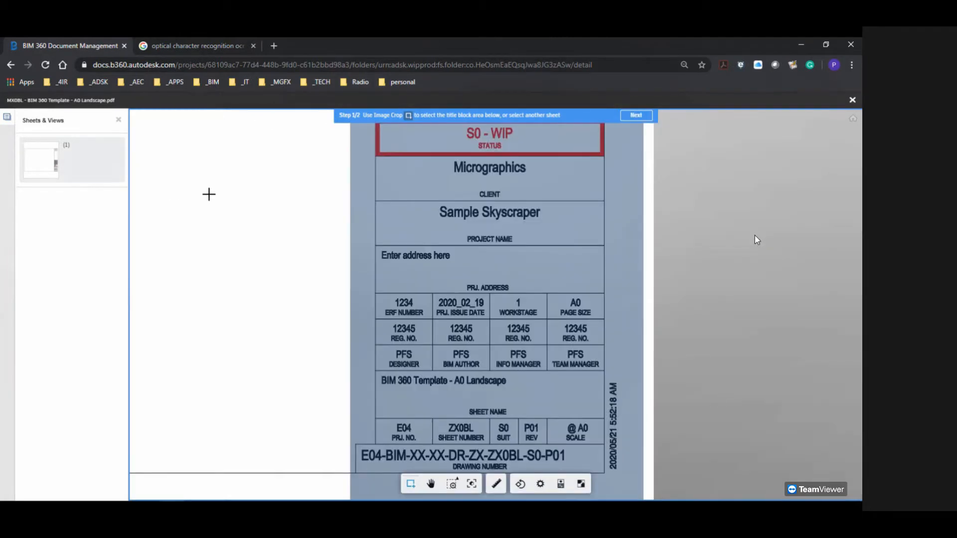
{"action": "left_click", "coordinate": [638, 117]}
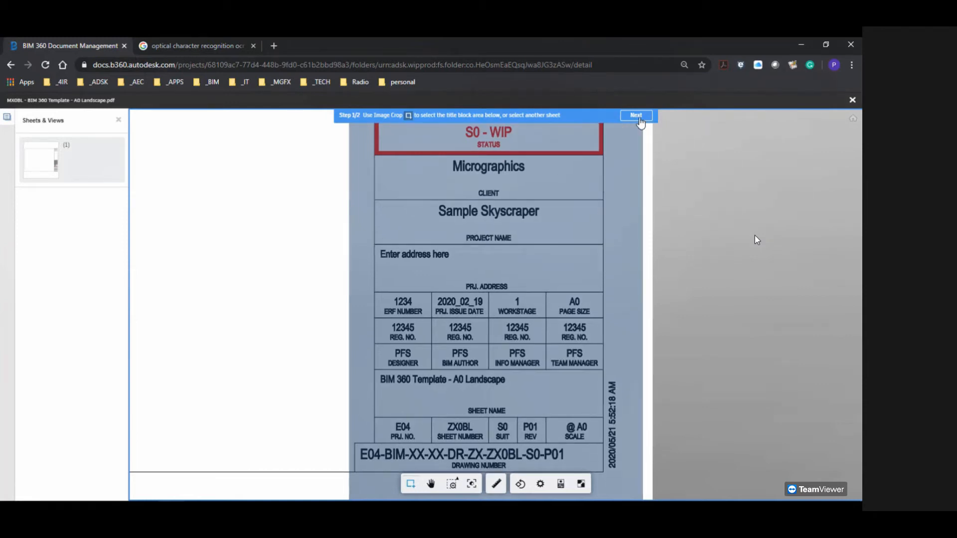
{"action": "left_click", "coordinate": [638, 118]}
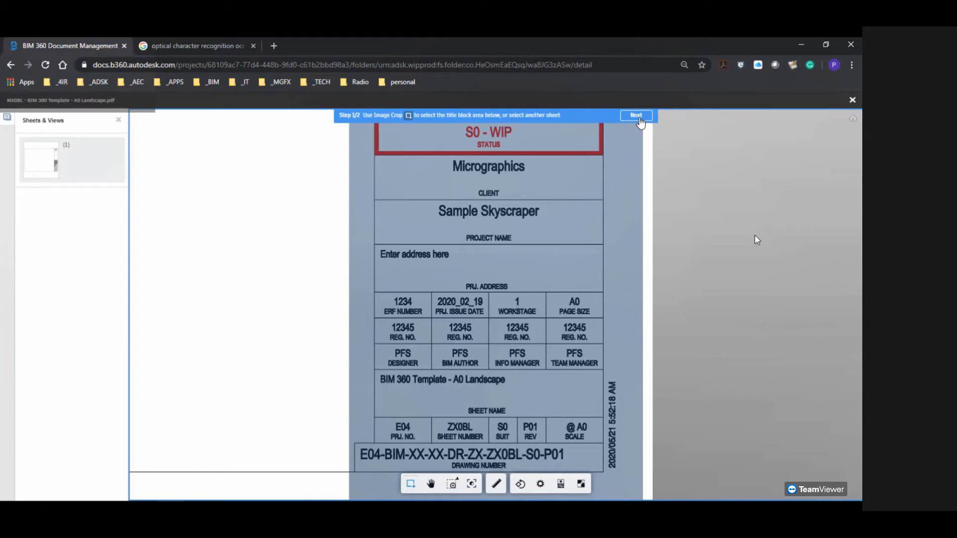
- Name the title block "MX - A0 - Landscape" and map Number to the drawing number area and Title to the sheet name area
{"action": "left_click", "coordinate": [74, 157]}
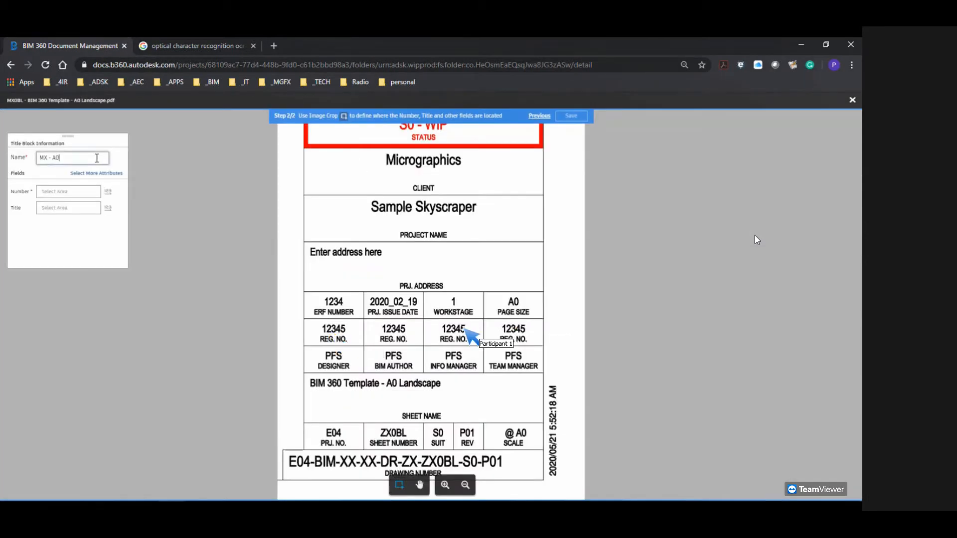
{"action": "type", "text": "MX - A0 - Landscape"}
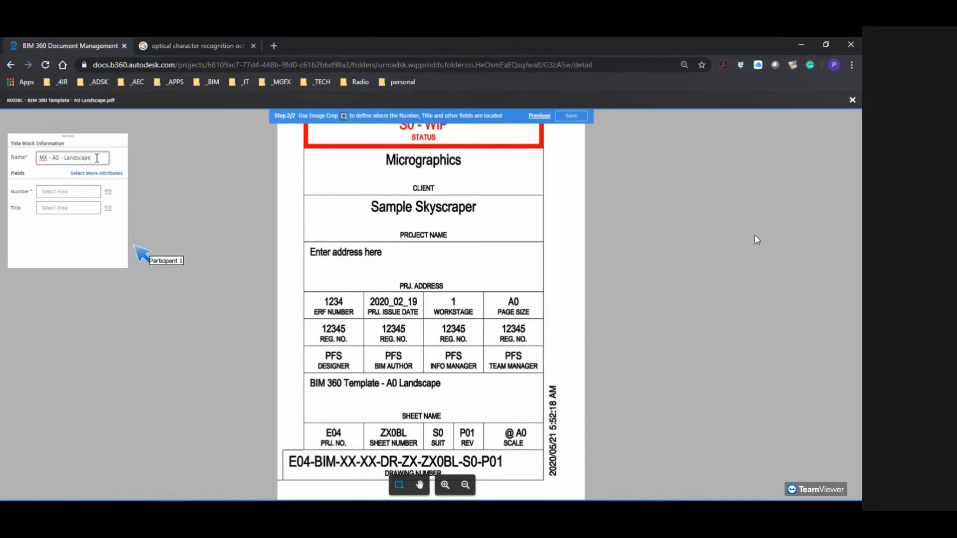
{"action": "left_click", "coordinate": [70, 192]}
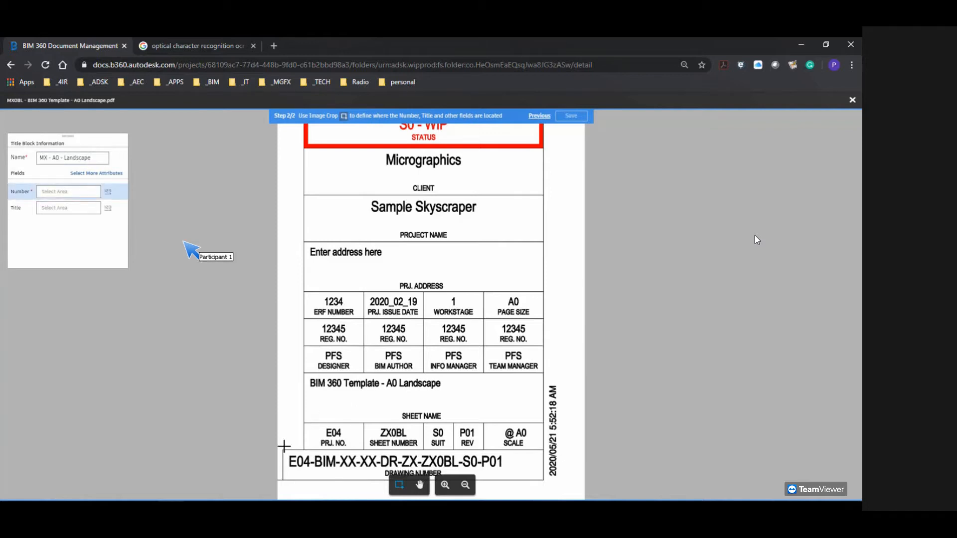
{"action": "left_click_drag", "start_coordinate": [283, 451], "coordinate": [542, 469]}
{"action": "left_click", "coordinate": [69, 209]}
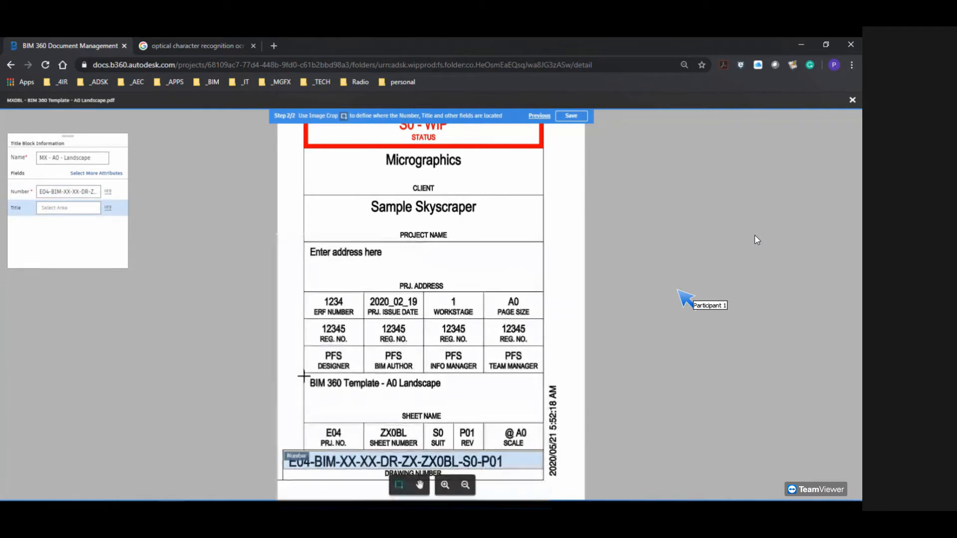
{"action": "left_click_drag", "start_coordinate": [304, 372], "coordinate": [542, 413]}
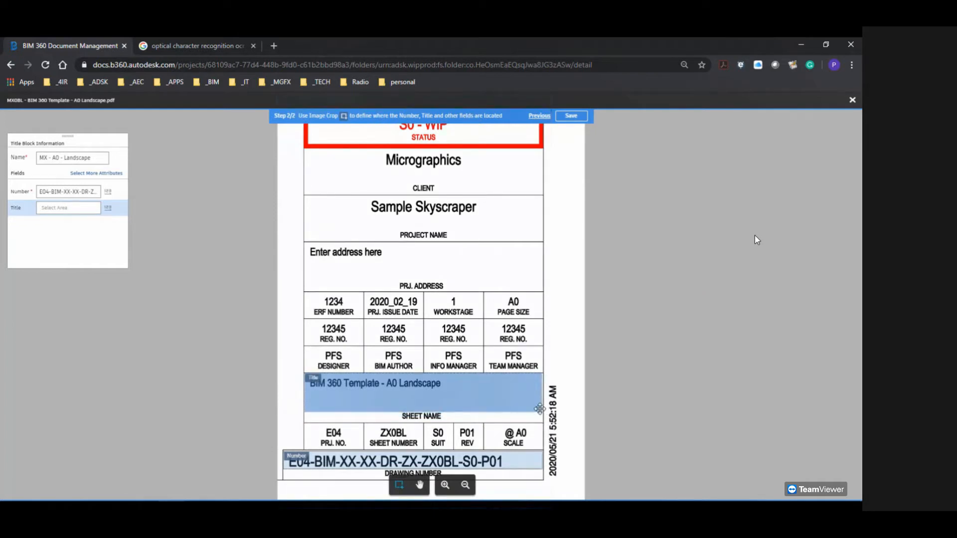
- Add the PRJ. NO. and SHEET NO. attributes and map them to the project number and sheet number cells
{"action": "left_click", "coordinate": [88, 175]}
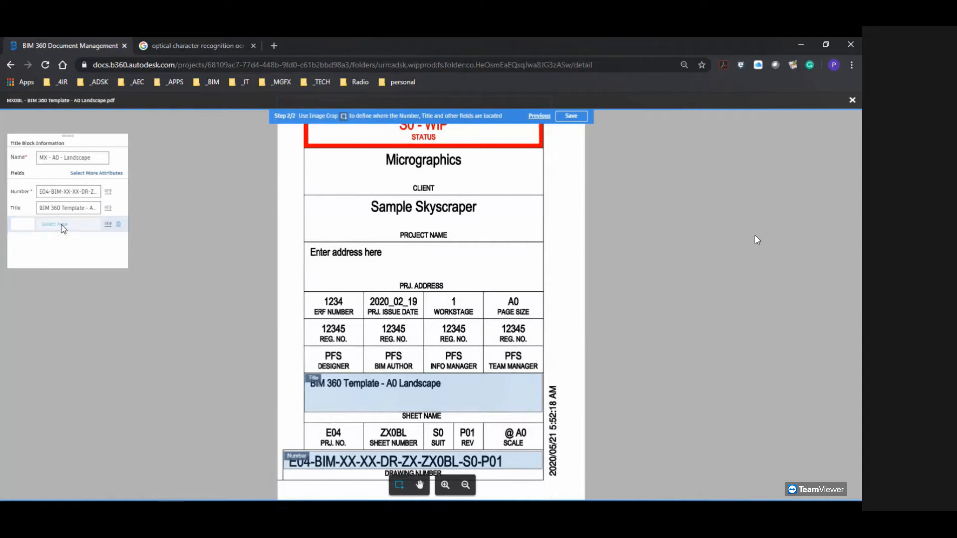
{"action": "left_click", "coordinate": [23, 225]}
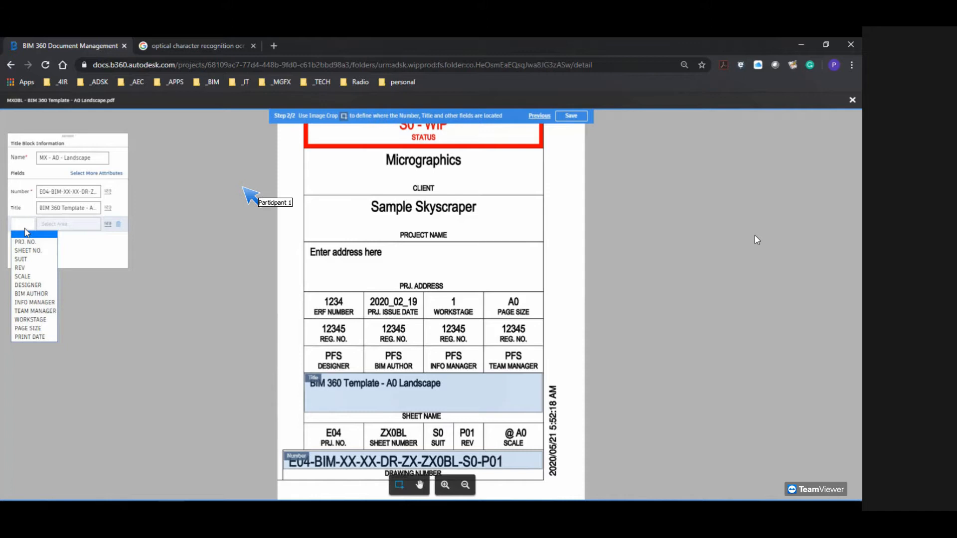
{"action": "left_click", "coordinate": [25, 242]}
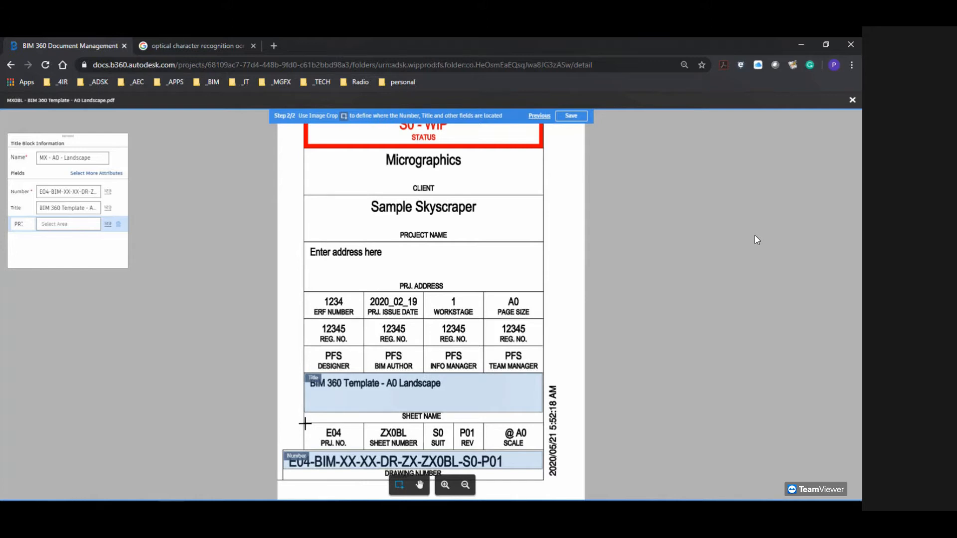
{"action": "left_click_drag", "start_coordinate": [305, 423], "coordinate": [362, 439]}
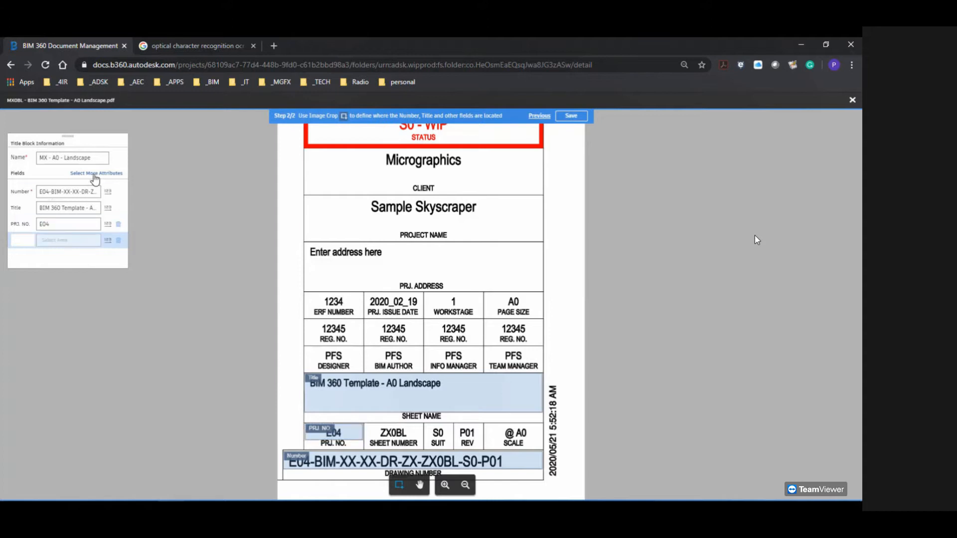
{"action": "left_click", "coordinate": [23, 242]}
{"action": "left_click", "coordinate": [38, 259]}
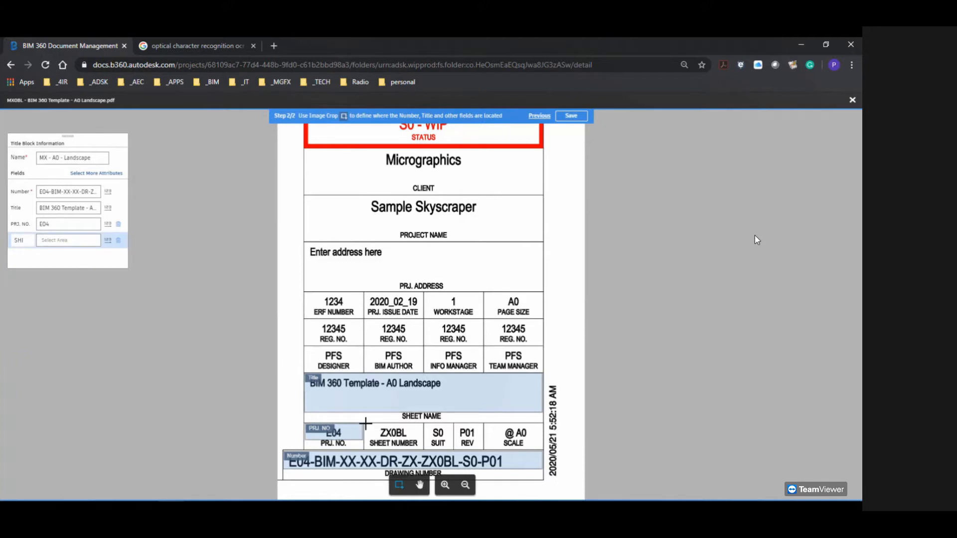
{"action": "left_click_drag", "start_coordinate": [365, 423], "coordinate": [420, 438]}
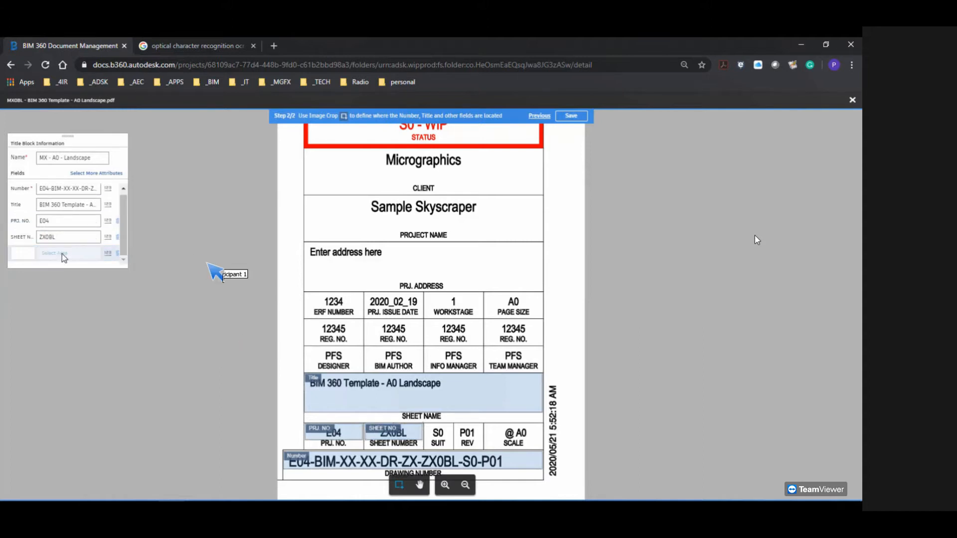
- Add the PRINT DATE attribute with vertical text direction and map it to the rotated date beside the title block
{"action": "left_click", "coordinate": [24, 254]}
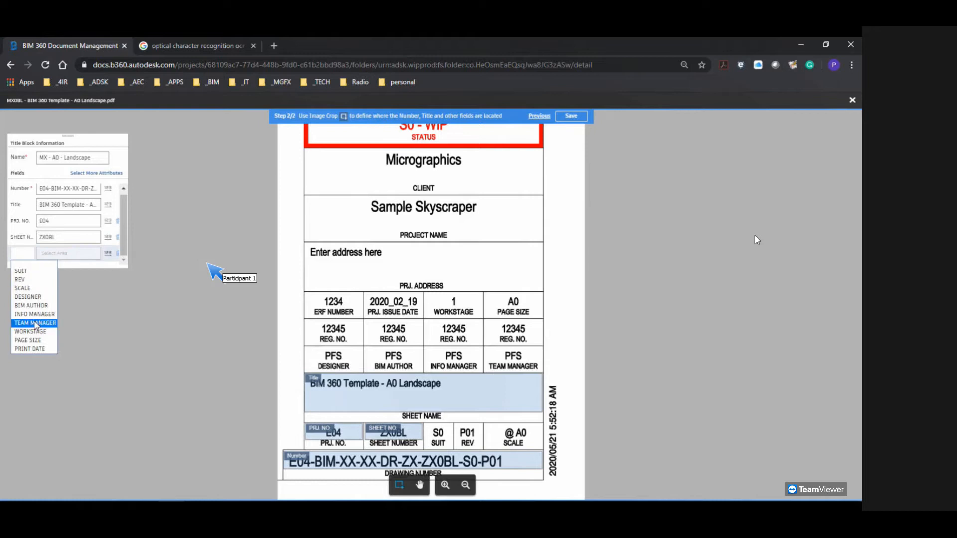
{"action": "left_click", "coordinate": [36, 350]}
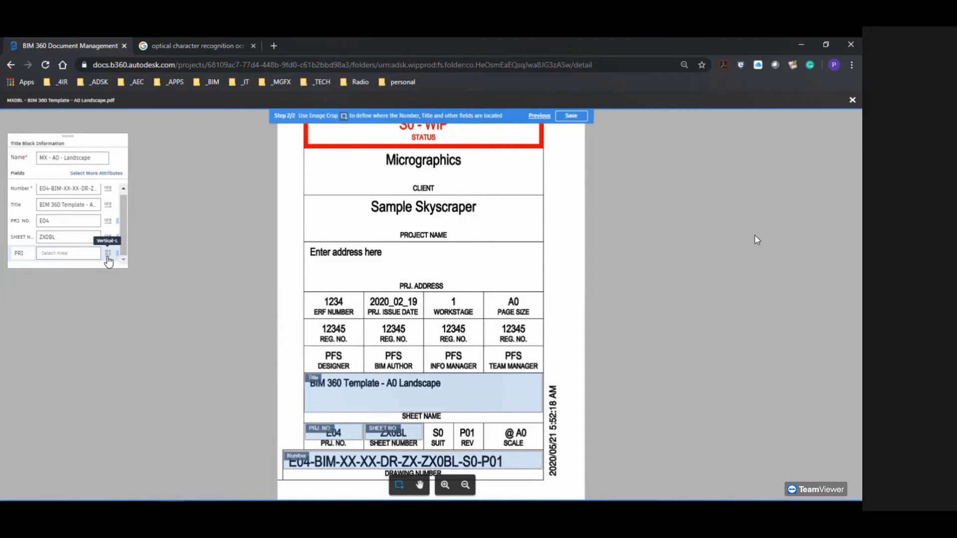
{"action": "left_click", "coordinate": [65, 253]}
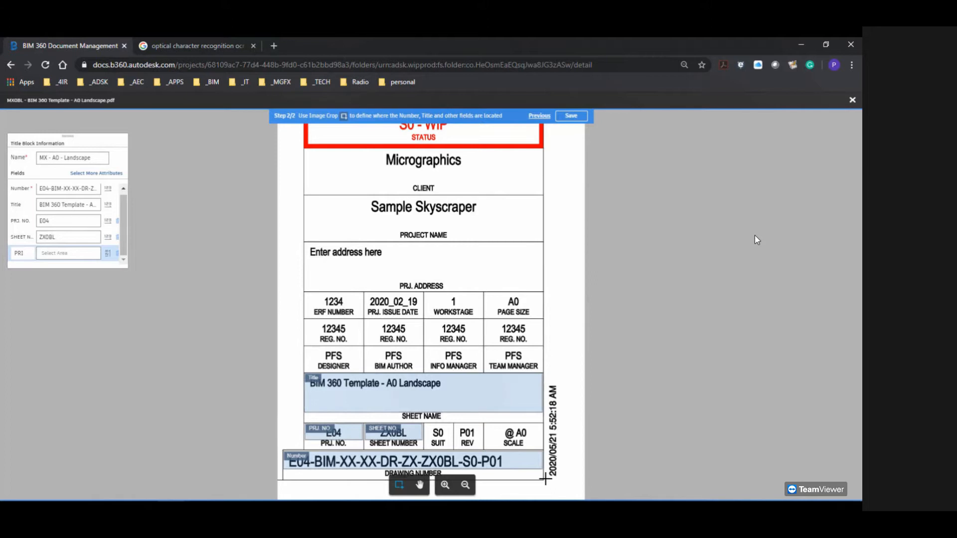
{"action": "left_click_drag", "start_coordinate": [545, 479], "coordinate": [562, 203]}
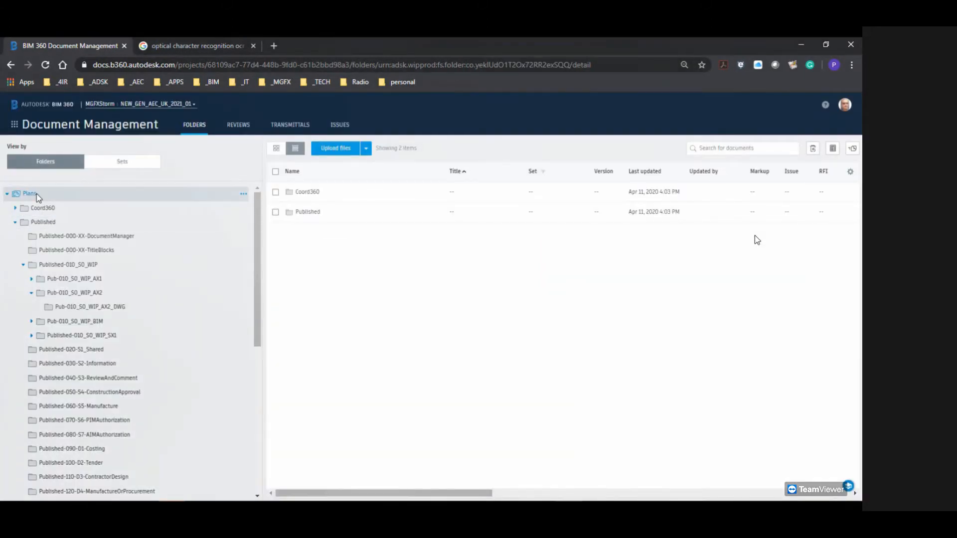
- Open the ZX AO LANDSCAPE P01 title block from the Plans folder settings, review its mapped fields, and save it
{"action": "right_click", "coordinate": [38, 197]}
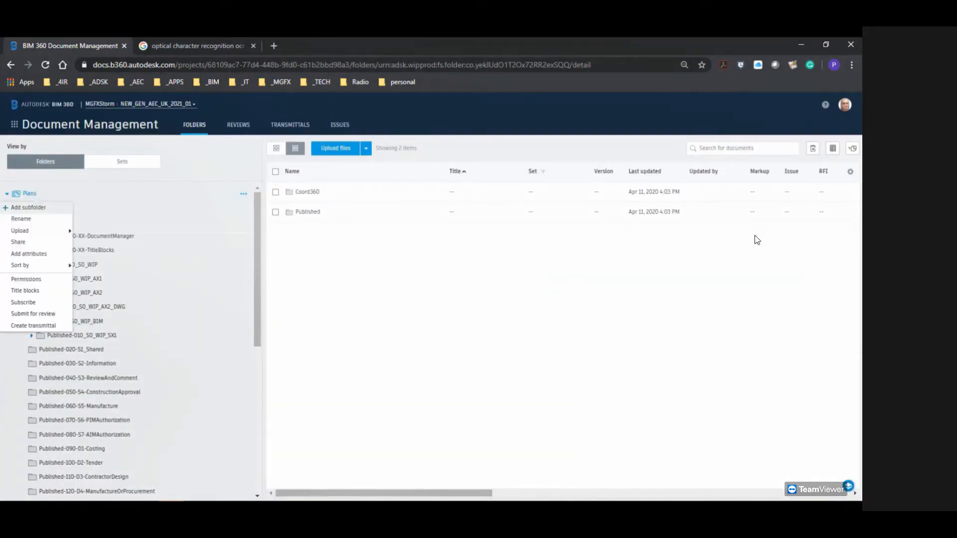
{"action": "left_click", "coordinate": [50, 293]}
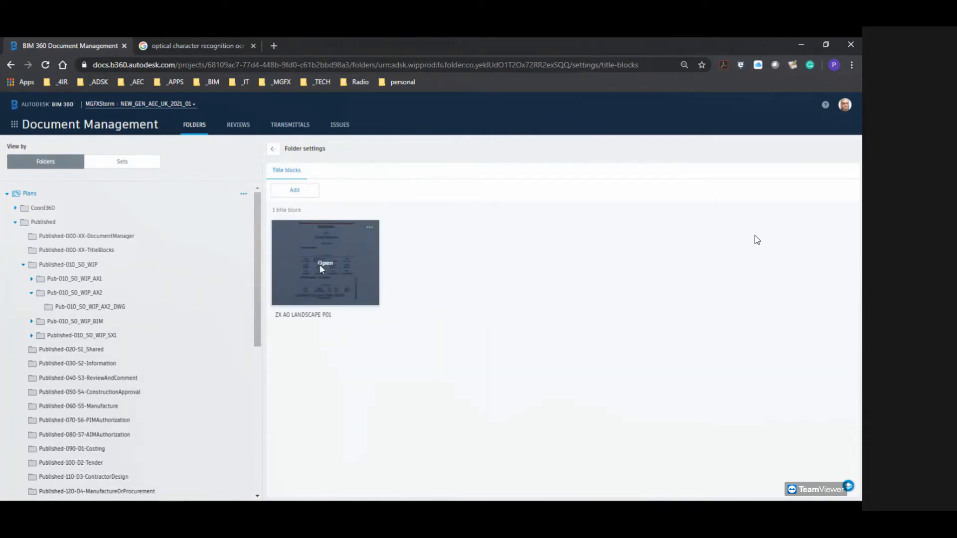
{"action": "left_click", "coordinate": [321, 265]}
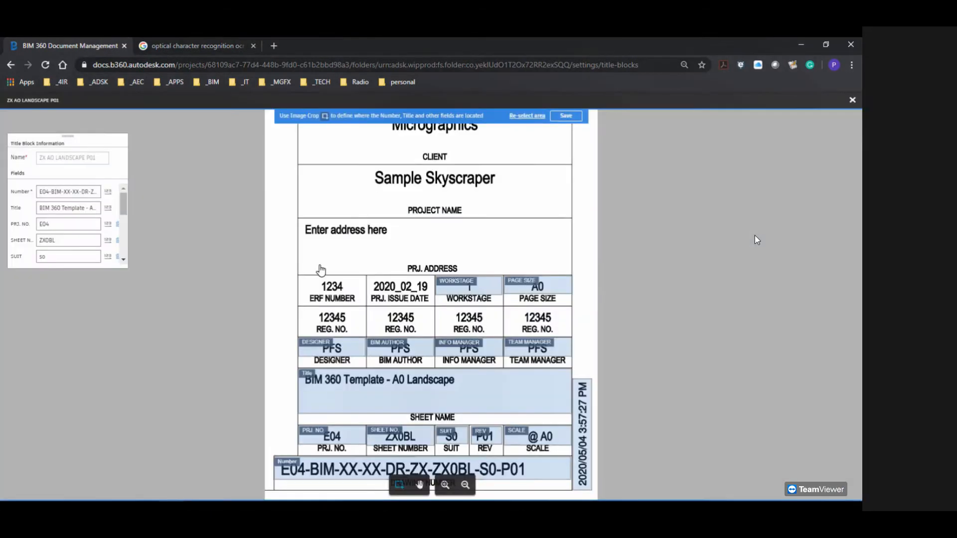
{"action": "left_click_drag", "start_coordinate": [123, 204], "coordinate": [133, 267]}
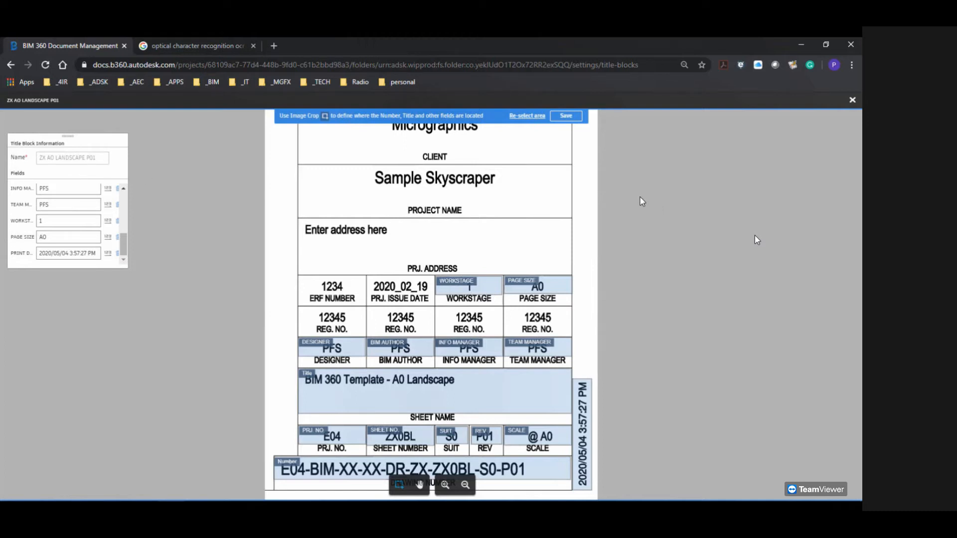
{"action": "left_click", "coordinate": [568, 118]}
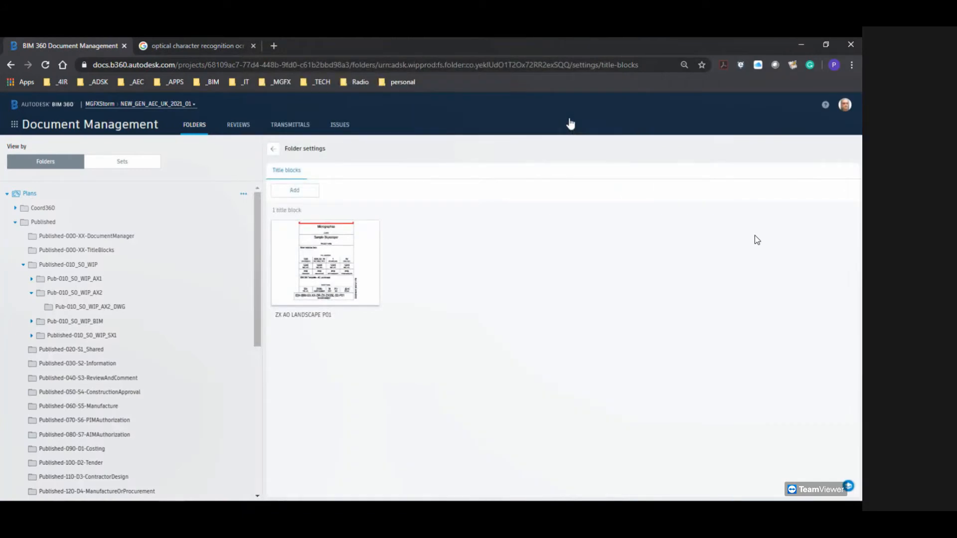
- Open the ZX AO LANDSCAPE P01 title block for editing from the folder settings
{"action": "mouse_move", "coordinate": [337, 318]}
{"action": "left_click", "coordinate": [337, 317]}
{"action": "left_click", "coordinate": [337, 270]}
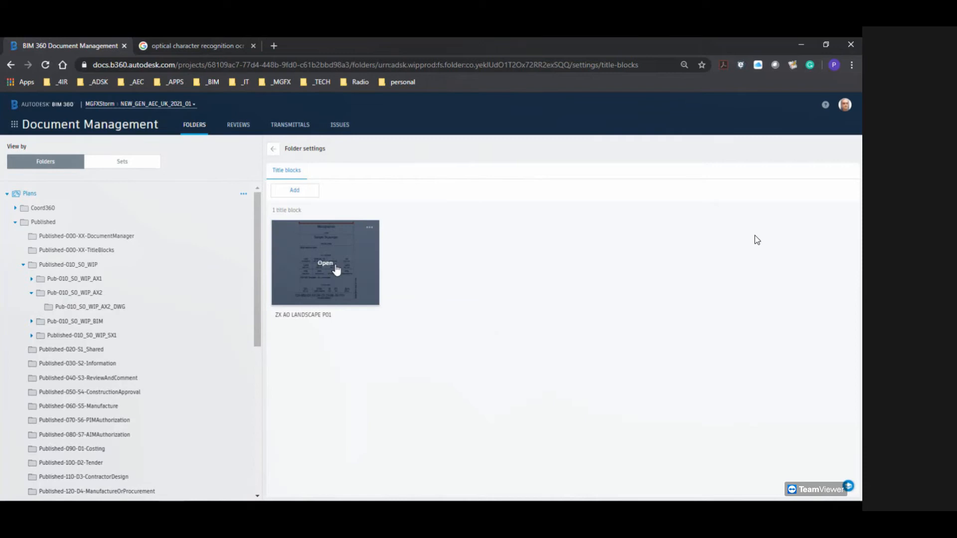
{"action": "left_click", "coordinate": [371, 229]}
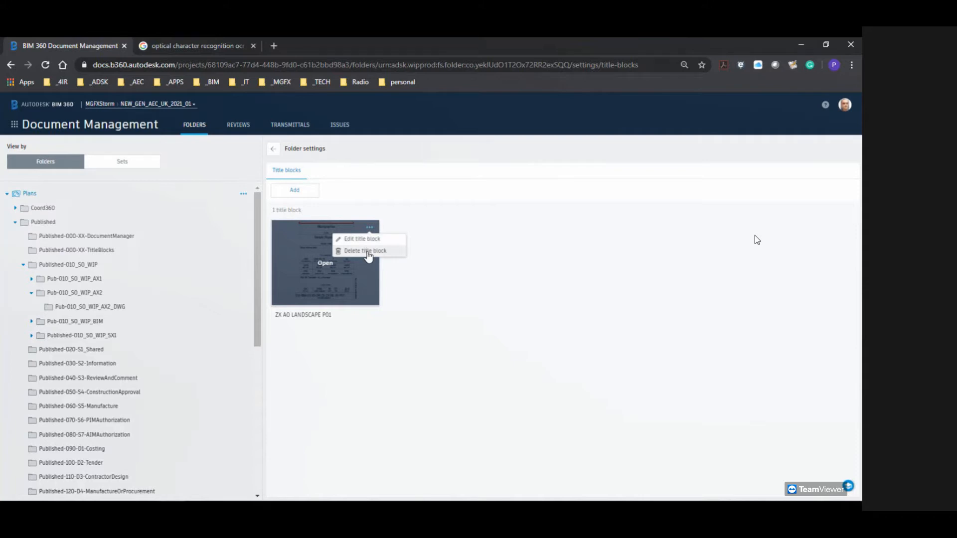
{"action": "left_click", "coordinate": [363, 238]}
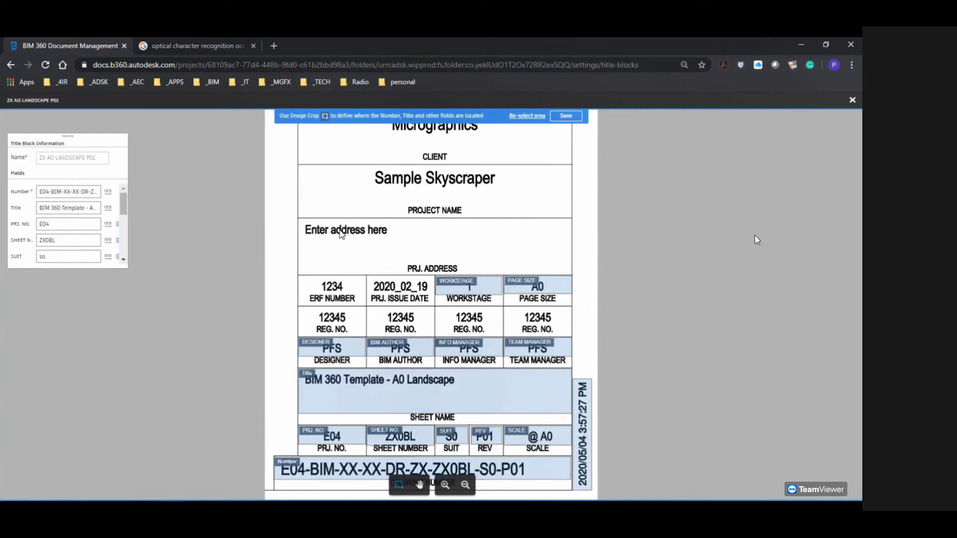
- Try re-selecting the title block area around the sheet's title block, and leave the editor without saving
{"action": "left_click", "coordinate": [527, 117]}
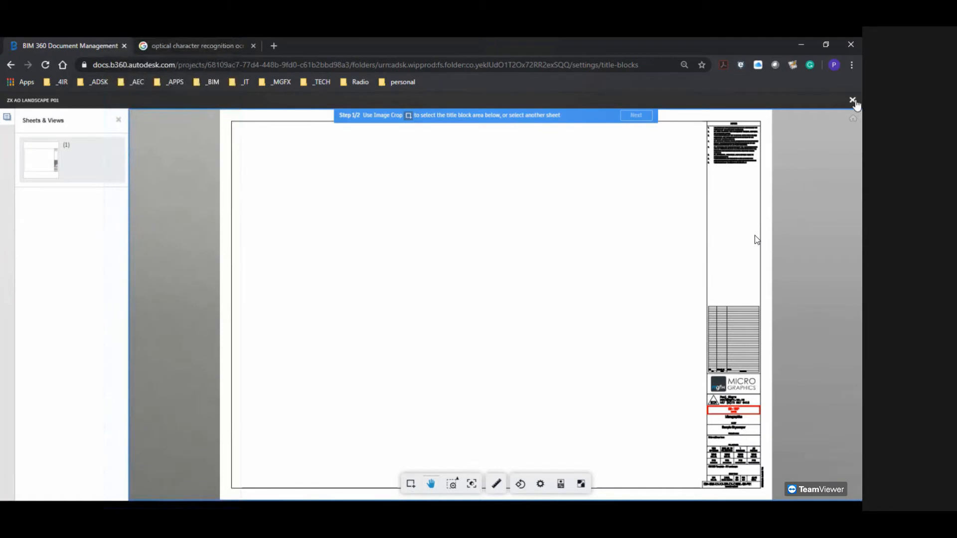
{"action": "left_click", "coordinate": [411, 484]}
{"action": "left_click_drag", "start_coordinate": [713, 396], "coordinate": [771, 494]}
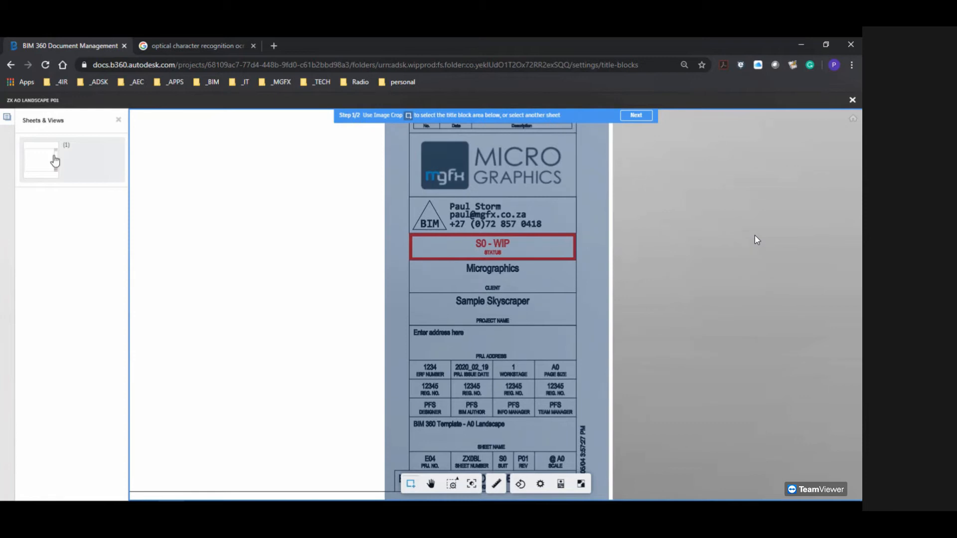
{"action": "left_click", "coordinate": [853, 101]}
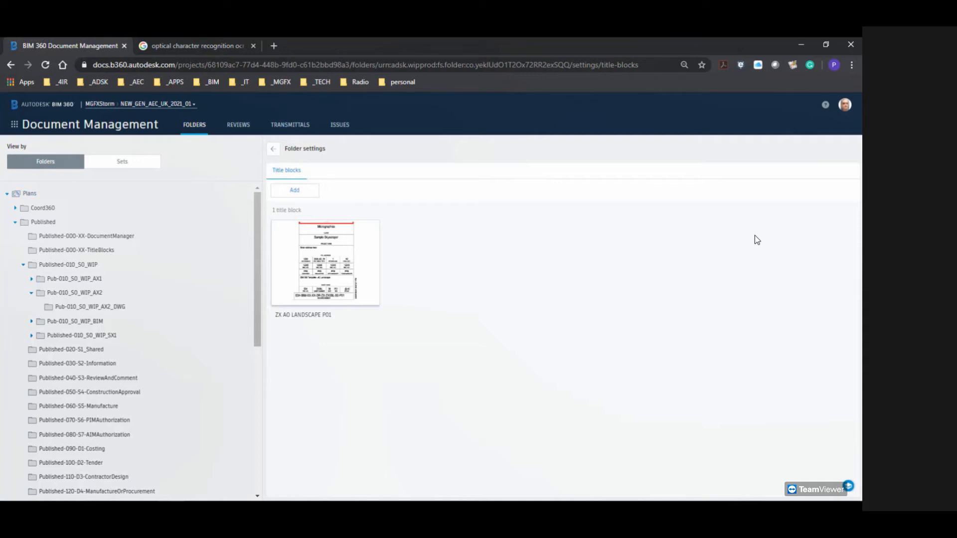
- Leave the folder settings for the Pub-010_S0_WIP_AX1_PDF folder, and switch to Revit to start a print job
{"action": "left_click", "coordinate": [274, 150]}
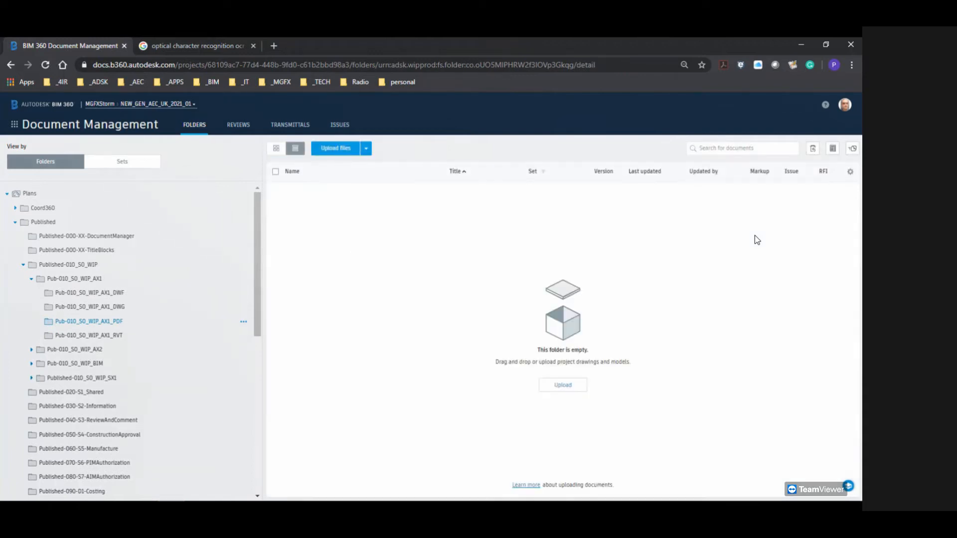
{"action": "key", "text": "alt+Tab"}
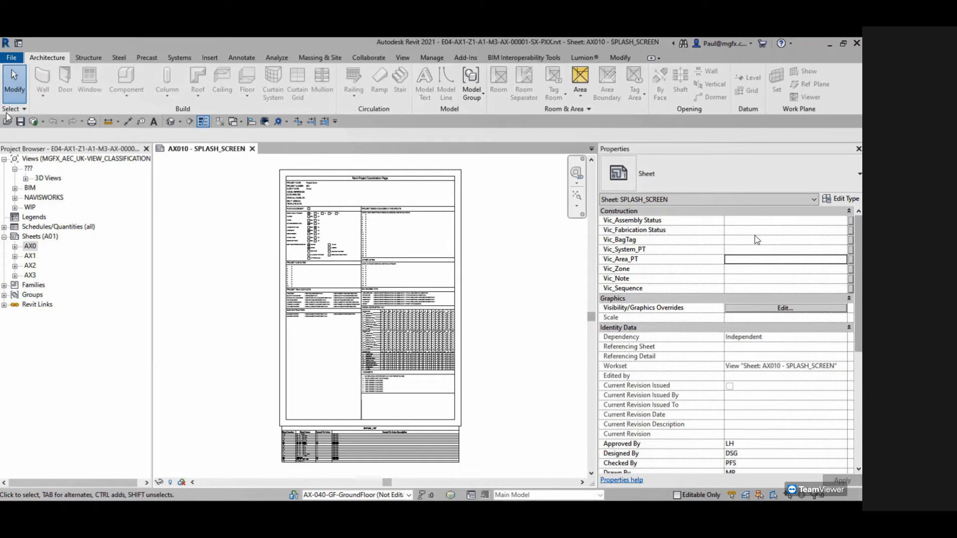
{"action": "left_click", "coordinate": [11, 57]}
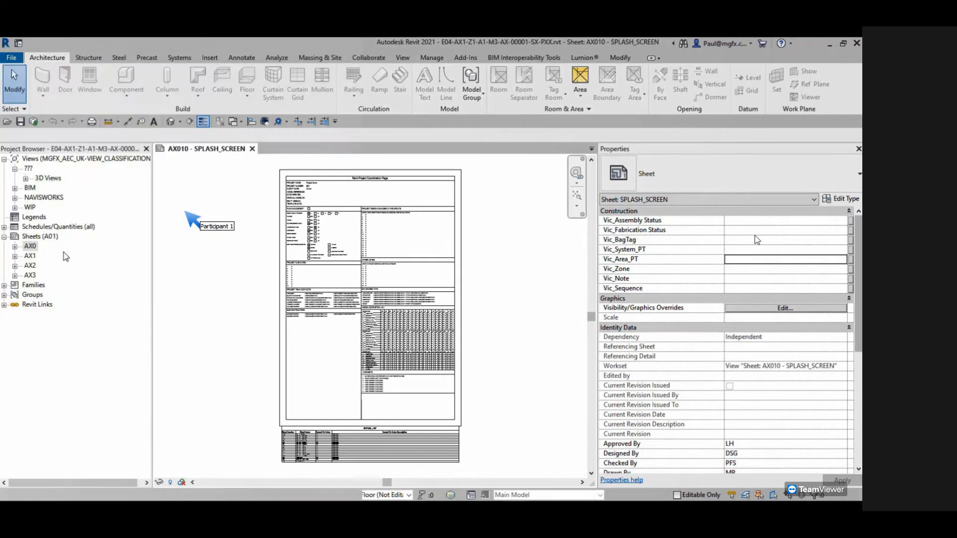
{"action": "left_click", "coordinate": [36, 243]}
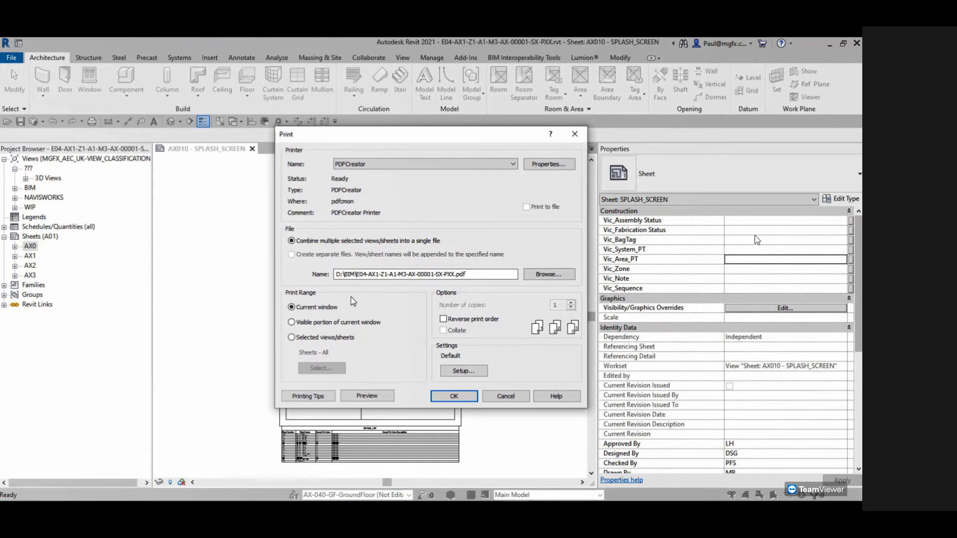
- Set the print range to selected views/sheets using the Sheets - All set, and review which sheets it includes
{"action": "left_click", "coordinate": [291, 337]}
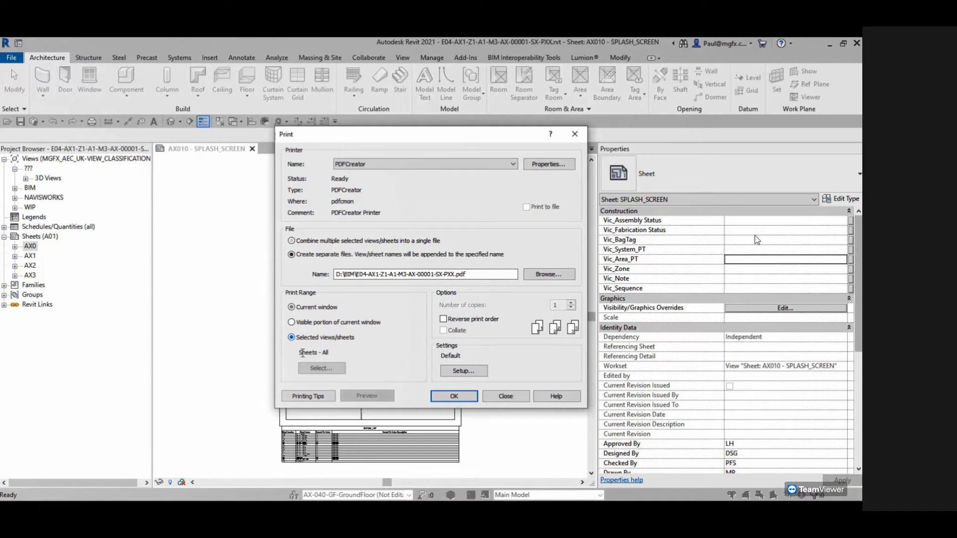
{"action": "left_click", "coordinate": [322, 369]}
{"action": "left_click", "coordinate": [386, 200]}
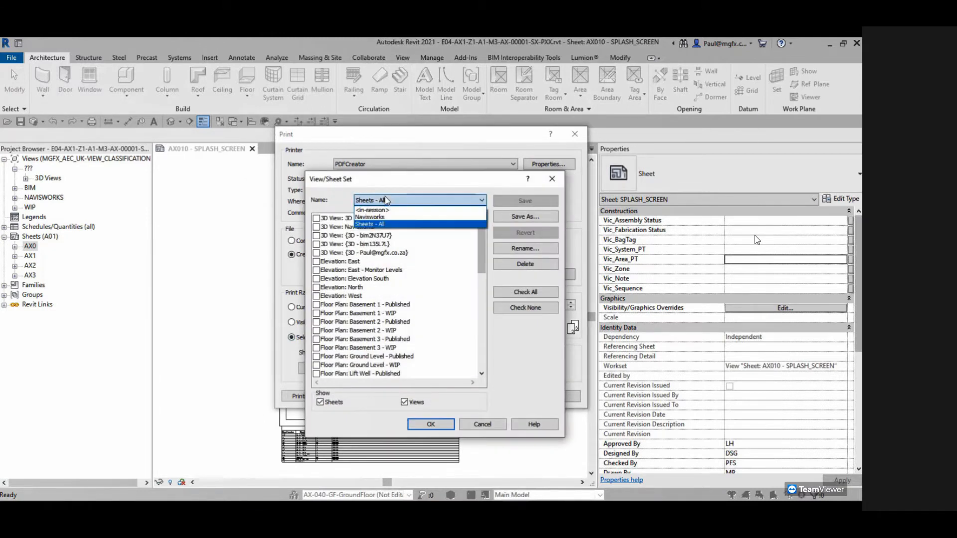
{"action": "left_click", "coordinate": [380, 225]}
{"action": "scroll", "coordinate": [474, 328], "scroll_direction": "down", "scroll_amount": 10}
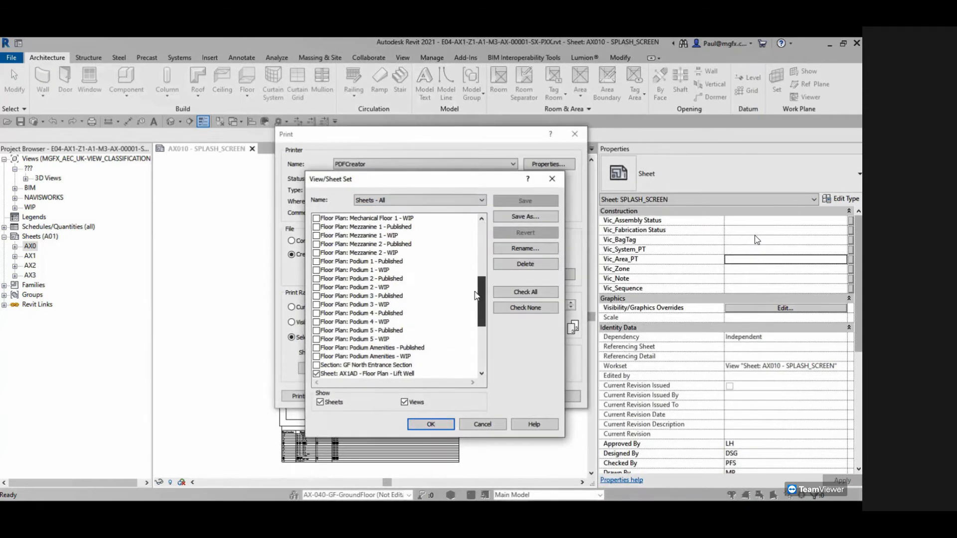
{"action": "scroll", "coordinate": [471, 332], "scroll_direction": "up", "scroll_amount": 2}
{"action": "scroll", "coordinate": [470, 334], "scroll_direction": "down", "scroll_amount": 2}
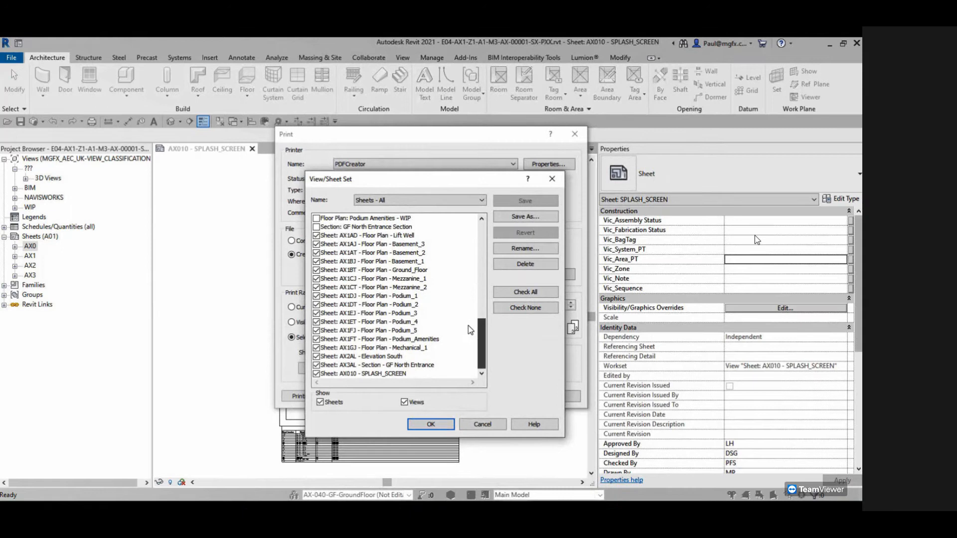
{"action": "scroll", "coordinate": [468, 325], "scroll_direction": "up", "scroll_amount": 5}
{"action": "scroll", "coordinate": [476, 299], "scroll_direction": "down", "scroll_amount": 5}
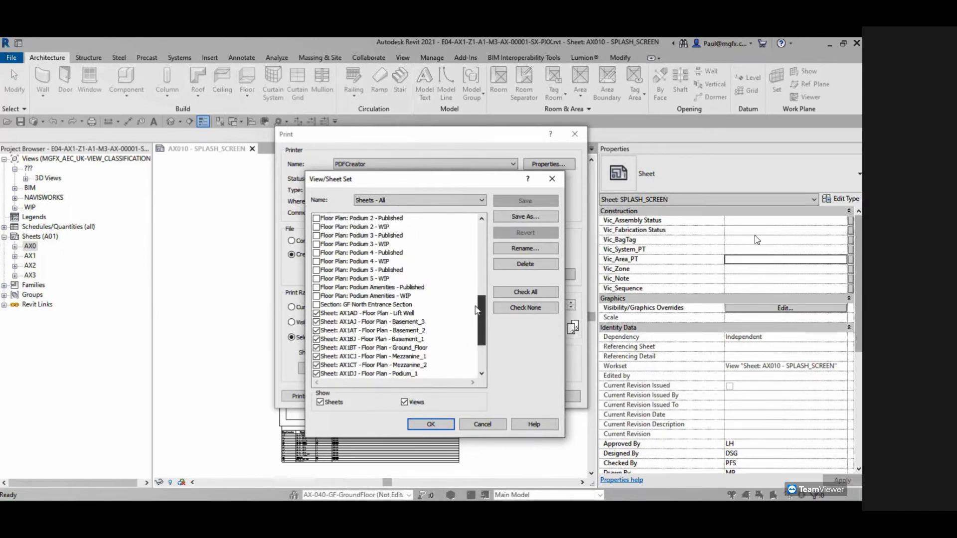
{"action": "scroll", "coordinate": [479, 331], "scroll_direction": "down", "scroll_amount": 1}
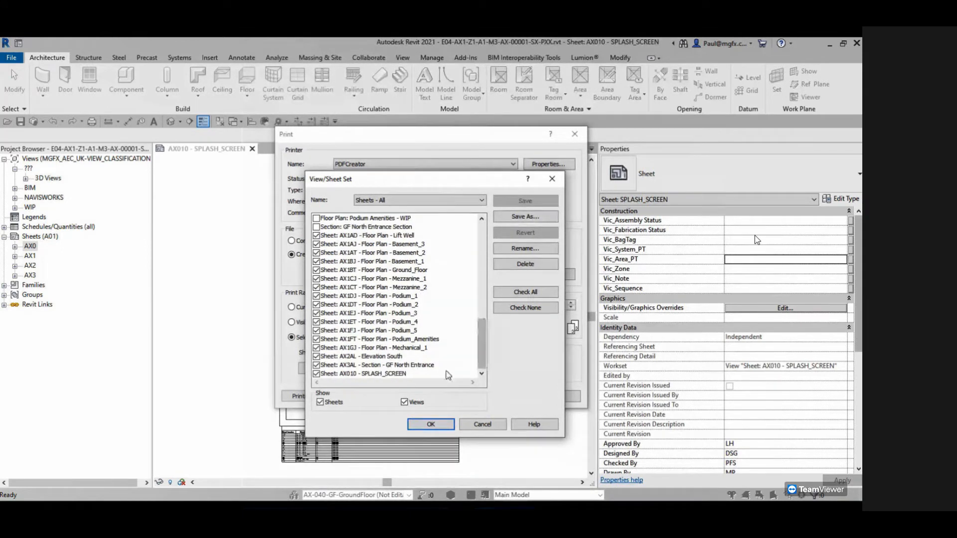
{"action": "left_click", "coordinate": [431, 424]}
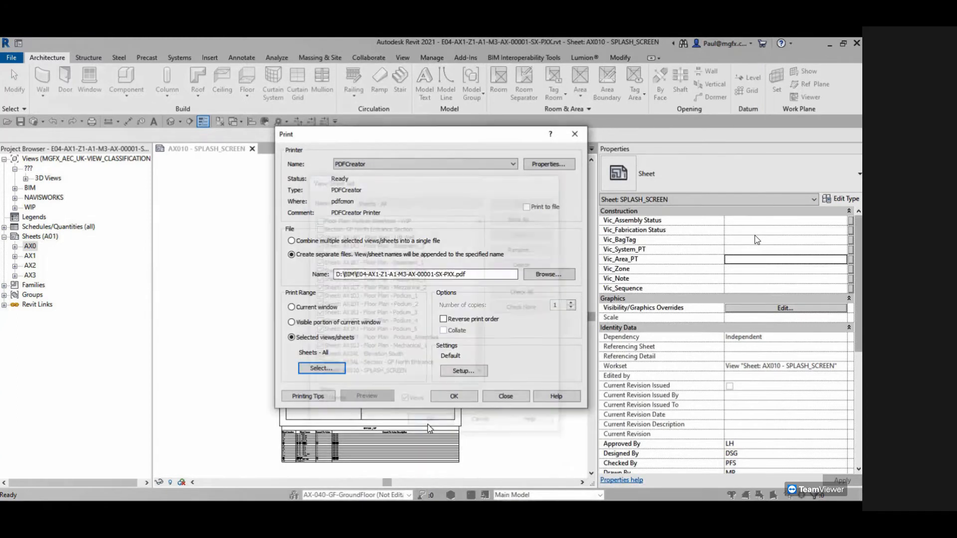
- Configure the print setup with A0 paper, placement offset from corner with no margin, and zoom at 100% size
{"action": "left_click", "coordinate": [462, 371]}
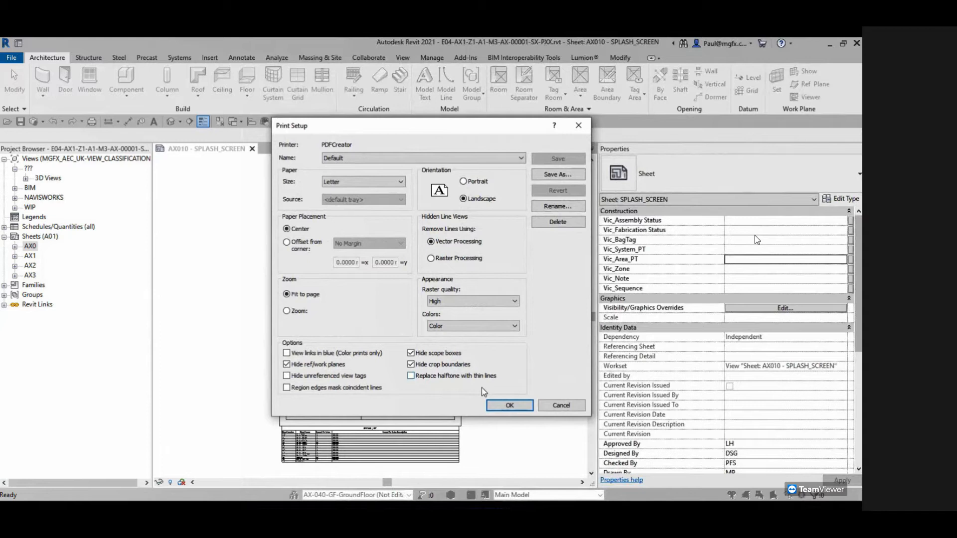
{"action": "left_click", "coordinate": [287, 311]}
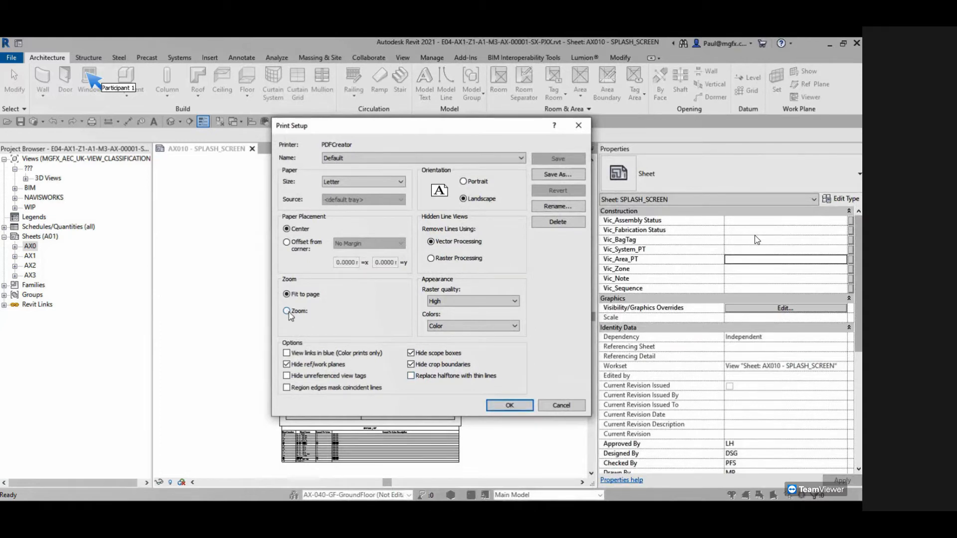
{"action": "left_click", "coordinate": [287, 242]}
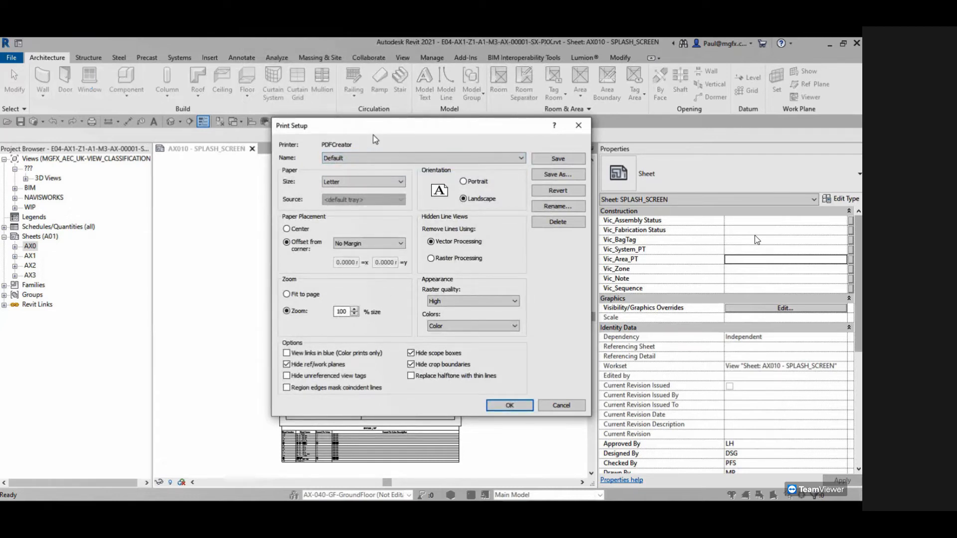
{"action": "left_click", "coordinate": [348, 182]}
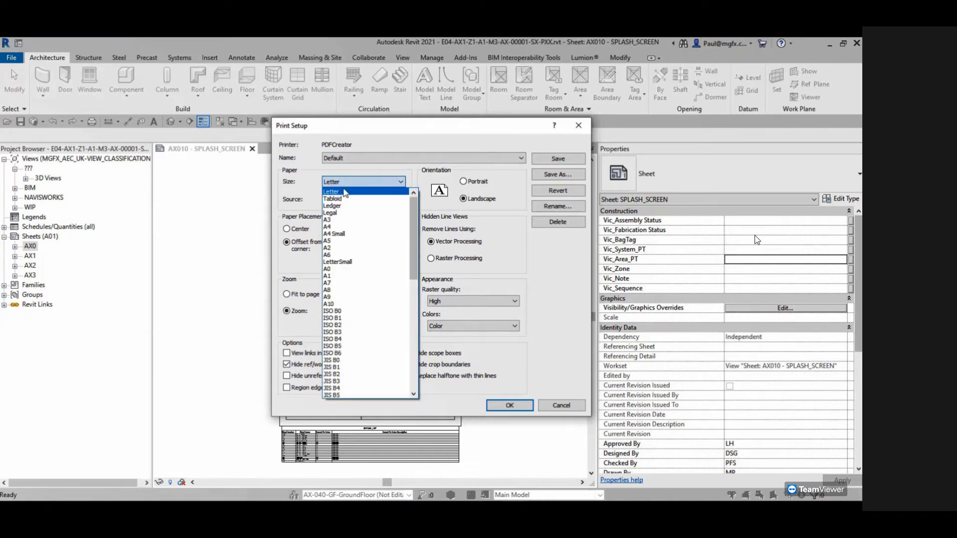
{"action": "left_click", "coordinate": [344, 269]}
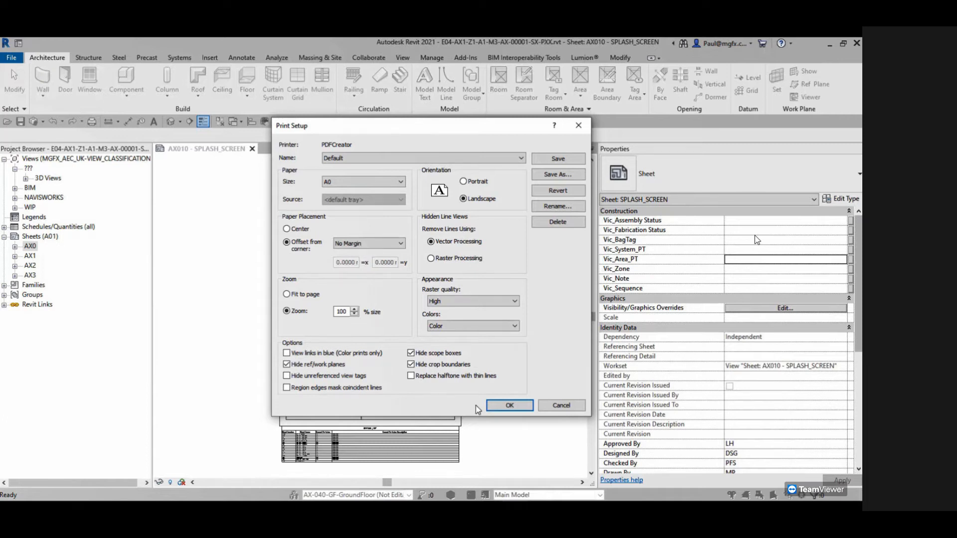
{"action": "left_click", "coordinate": [502, 407]}
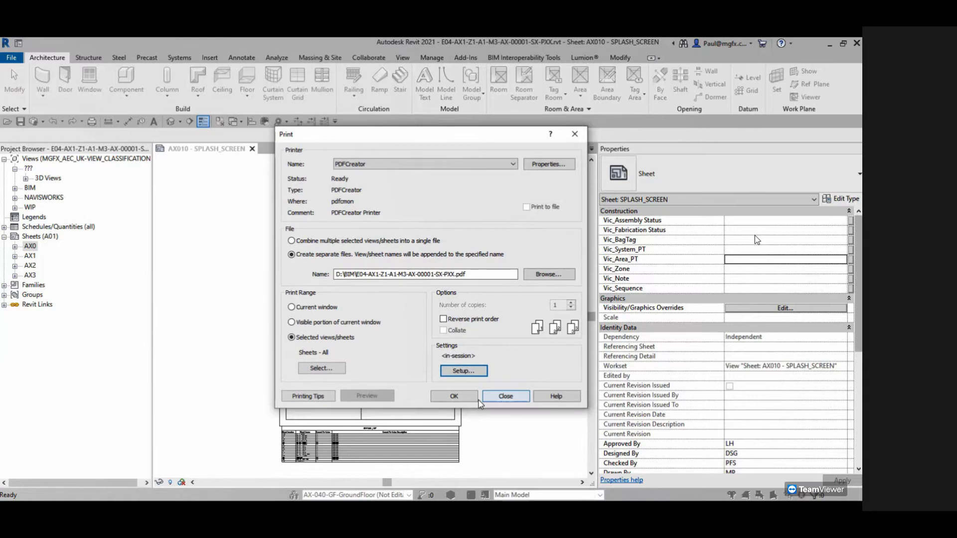
- Print the sheets combined into one file instead of separate files, saving E04-AX1-Z1-A1-M3-AX-00001-SX-PXX.pdf to Downloads
{"action": "left_click", "coordinate": [440, 399]}
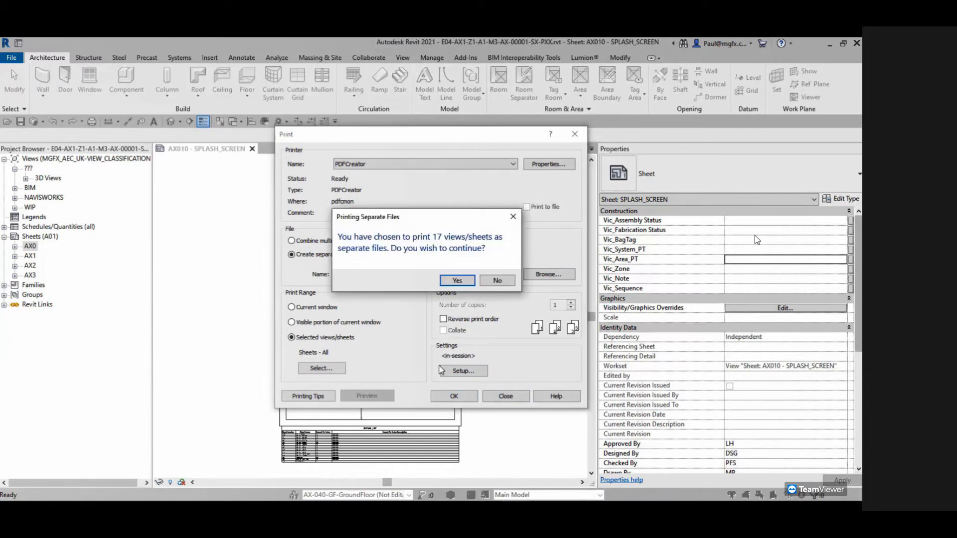
{"action": "left_click", "coordinate": [496, 281]}
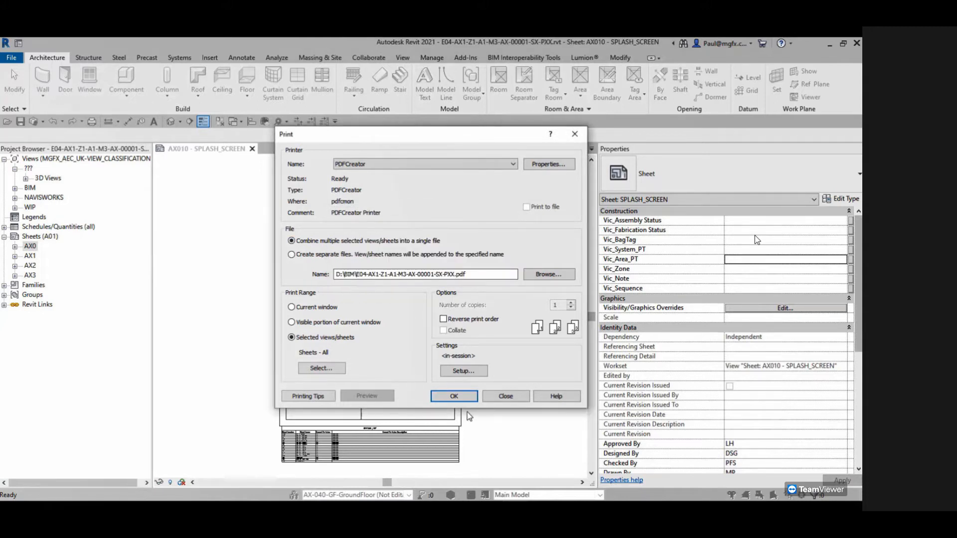
{"action": "left_click", "coordinate": [455, 396]}
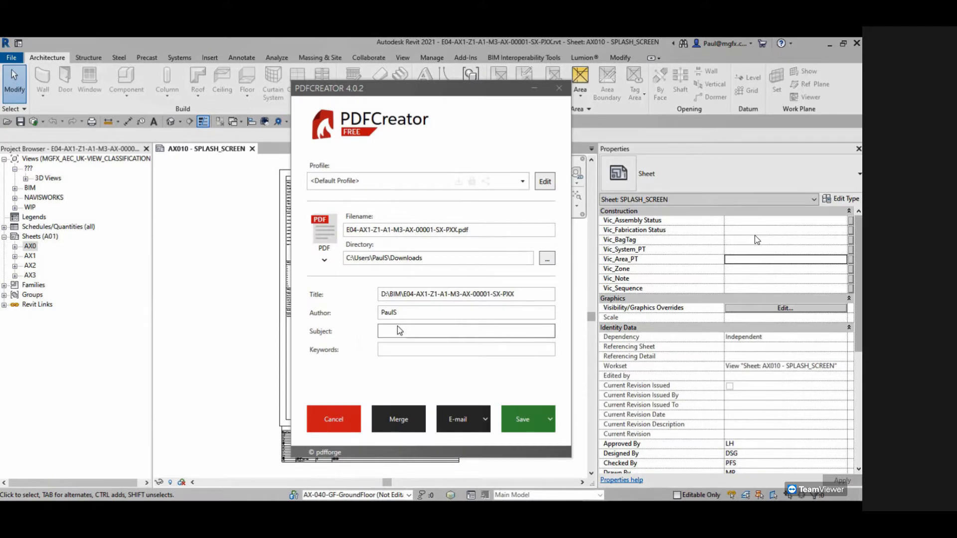
{"action": "left_click", "coordinate": [522, 420]}
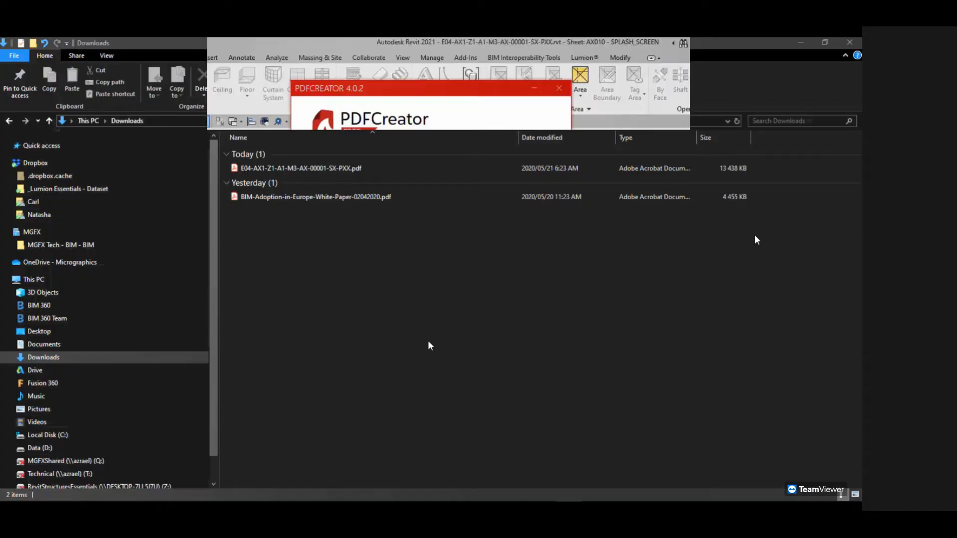
- Open E04-AX1-Z1-A1-M3-AX-00001-SX-PXX.pdf in Acrobat Reader to check the printed sheets, and close it
{"action": "double_click", "coordinate": [271, 168]}
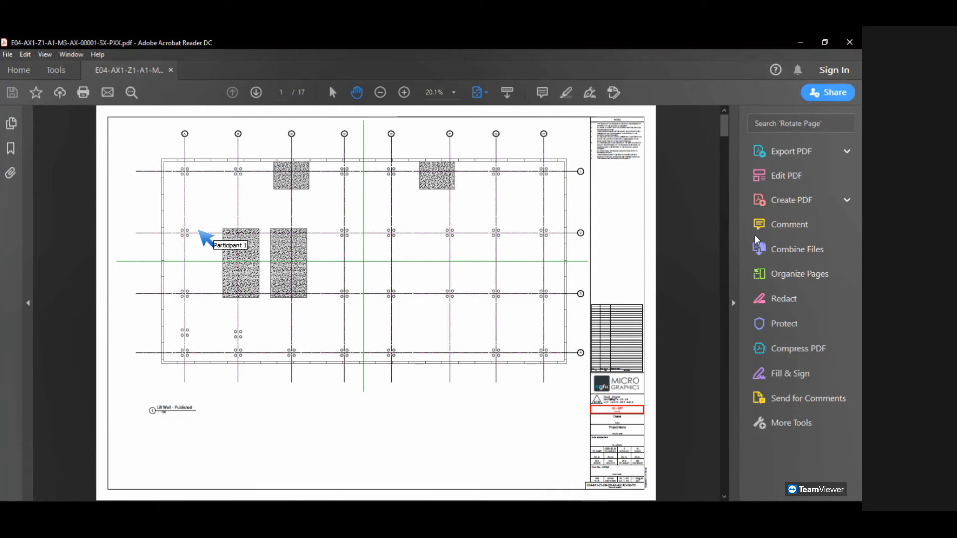
{"action": "mouse_move", "coordinate": [724, 127]}
{"action": "left_mouse_down"}
{"action": "mouse_move", "coordinate": [719, 489]}
{"action": "mouse_move", "coordinate": [723, 125]}
{"action": "left_mouse_up"}
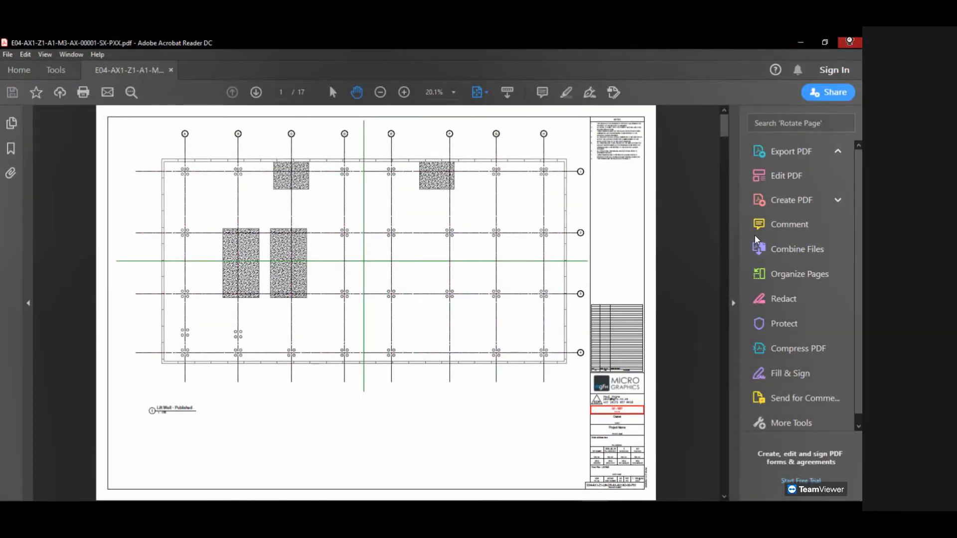
{"action": "left_click", "coordinate": [849, 42]}
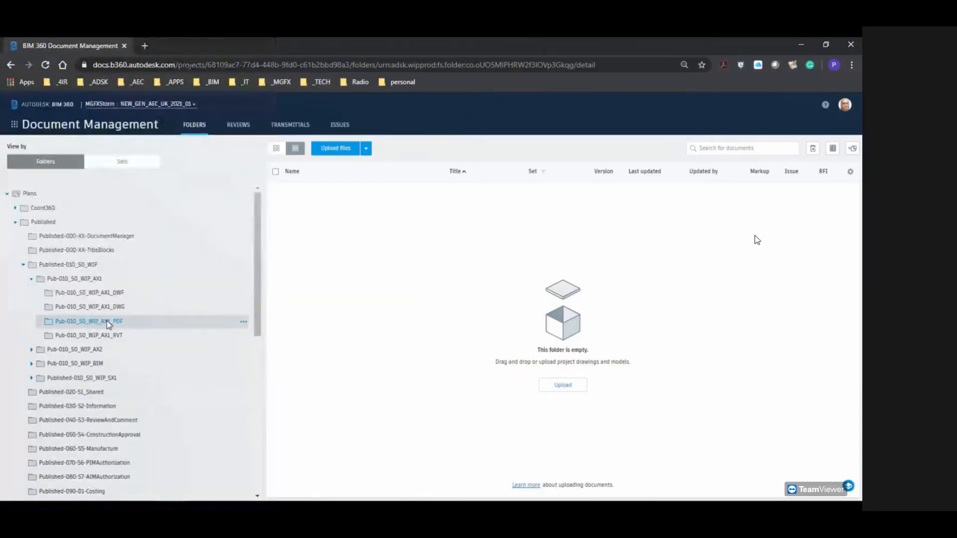
- Upload E04-AX1-Z1-A1-M3-AX-00001-SX-PXX.pdf from Downloads to the Pub-010_S0_WIP_AX1_PDF folder in BIM 360
{"action": "left_click", "coordinate": [368, 150]}
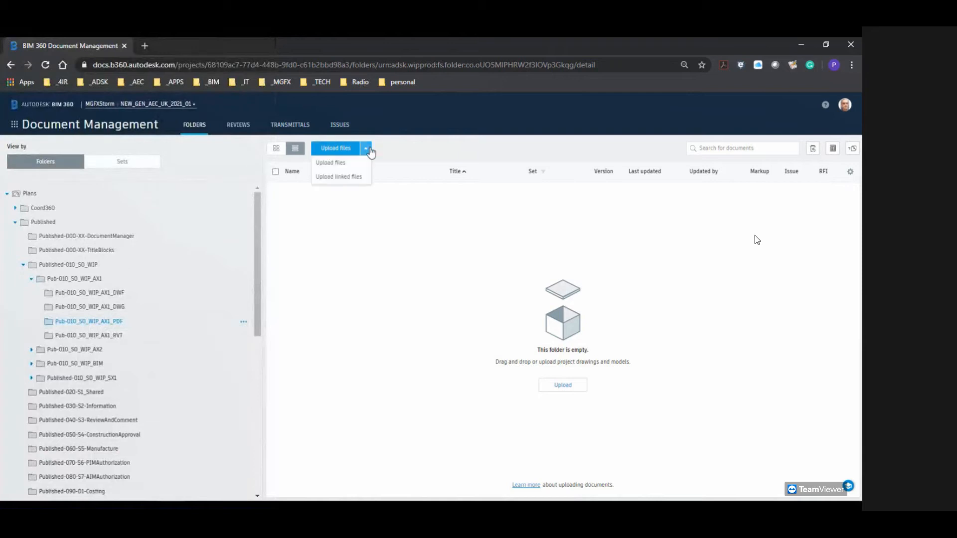
{"action": "left_click", "coordinate": [335, 150]}
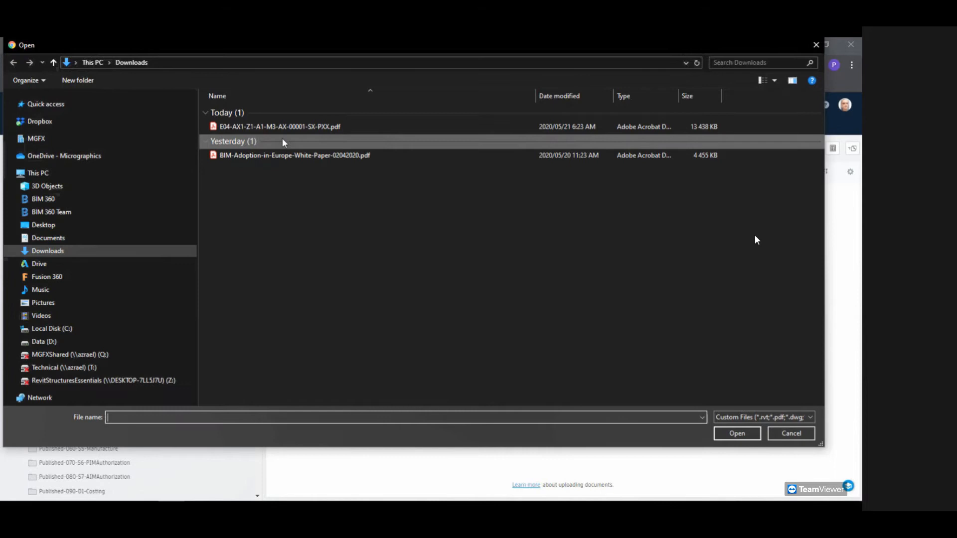
{"action": "left_click", "coordinate": [282, 129]}
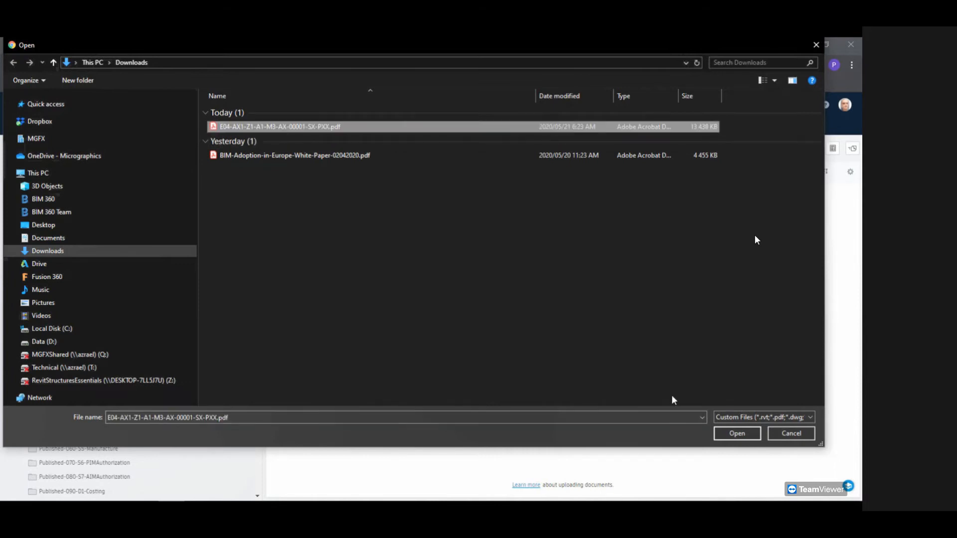
{"action": "left_click", "coordinate": [736, 433]}
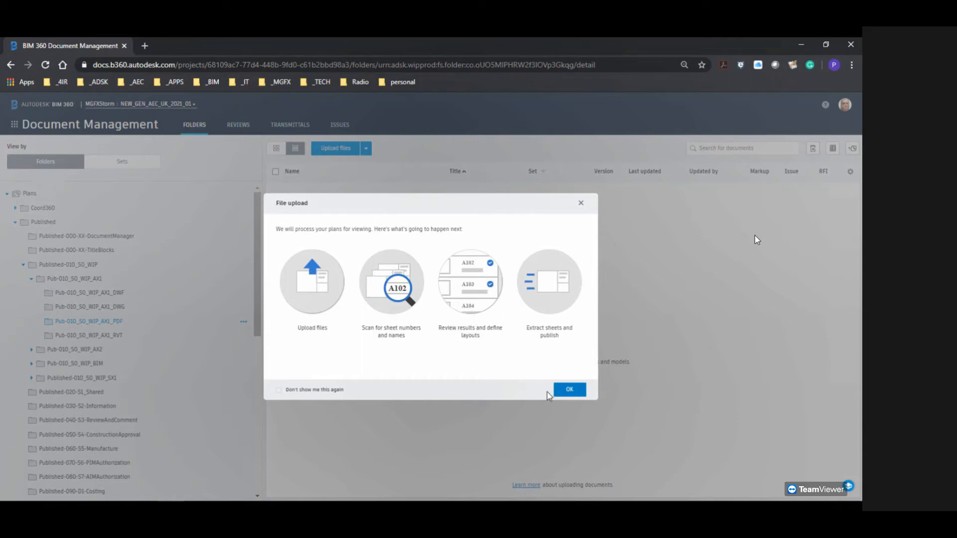
{"action": "left_click", "coordinate": [567, 392]}
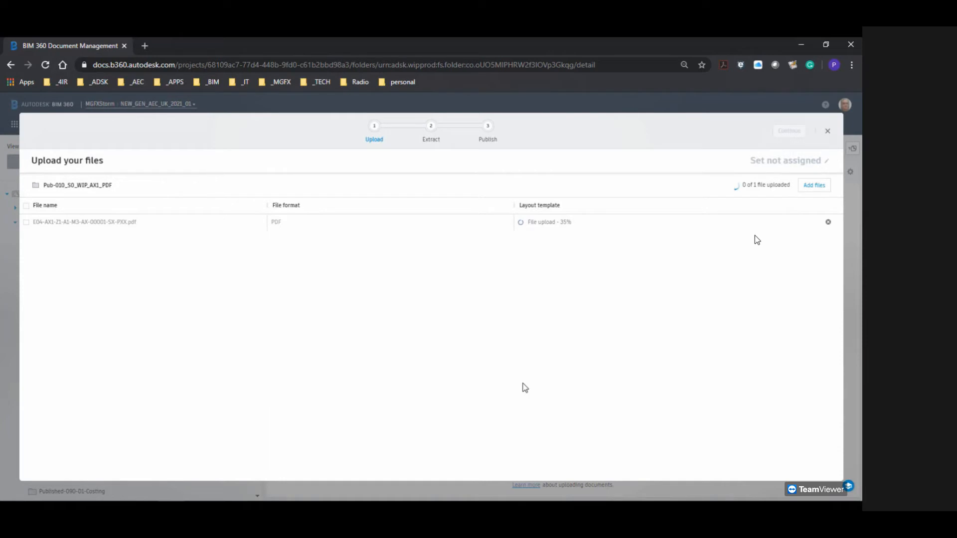
- Assign the uploaded PDF to the set BIM_Share_2020_05_20
{"action": "left_click", "coordinate": [786, 161]}
{"action": "left_click", "coordinate": [301, 232]}
{"action": "left_click", "coordinate": [375, 262]}
{"action": "left_click", "coordinate": [563, 472]}
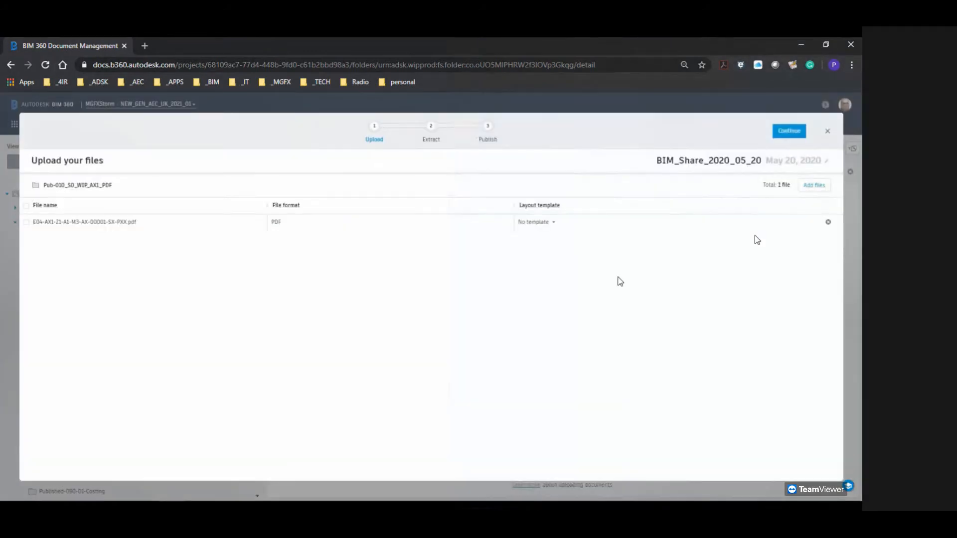
- Apply the ZX A0 LANDSCAPE P01 layout template to the uploaded PDF and continue to the sheet attribute extraction
{"action": "left_click", "coordinate": [556, 227]}
{"action": "left_click", "coordinate": [554, 250]}
{"action": "left_click", "coordinate": [789, 133]}
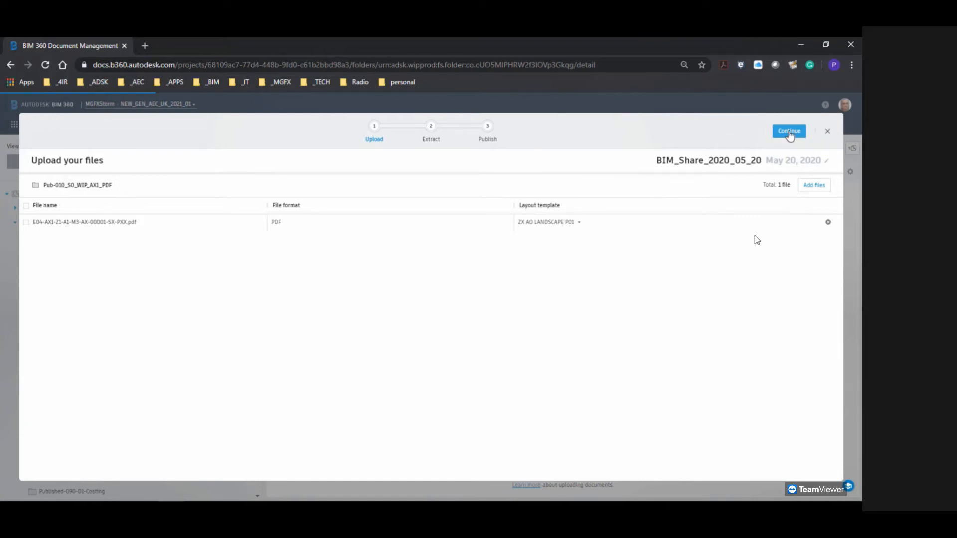
{"action": "left_click", "coordinate": [426, 320]}
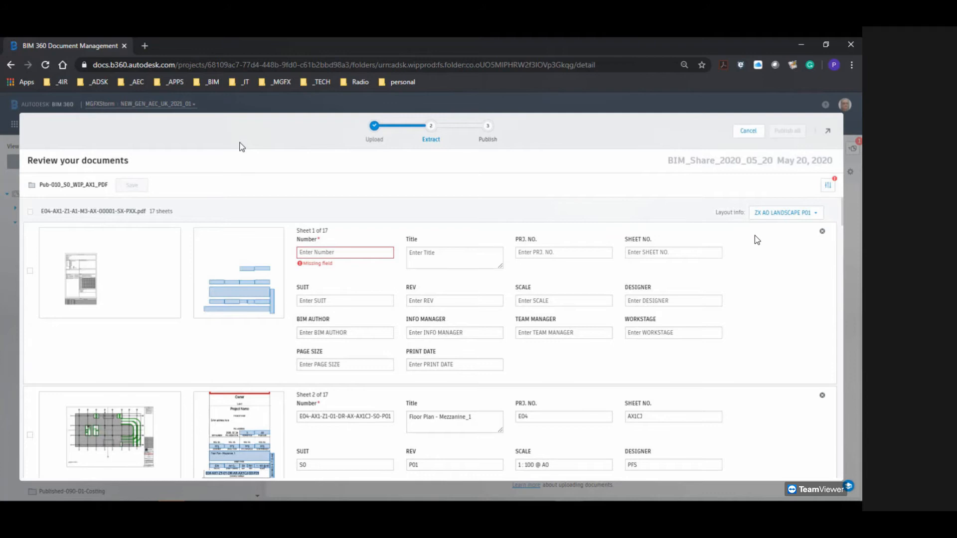
- Review the extracted sheet attributes, filter the sheets by missing fields, and remove the sheet that has no number
{"action": "scroll", "coordinate": [338, 246], "scroll_direction": "down", "scroll_amount": 12}
{"action": "scroll", "coordinate": [337, 244], "scroll_direction": "down", "scroll_amount": 20}
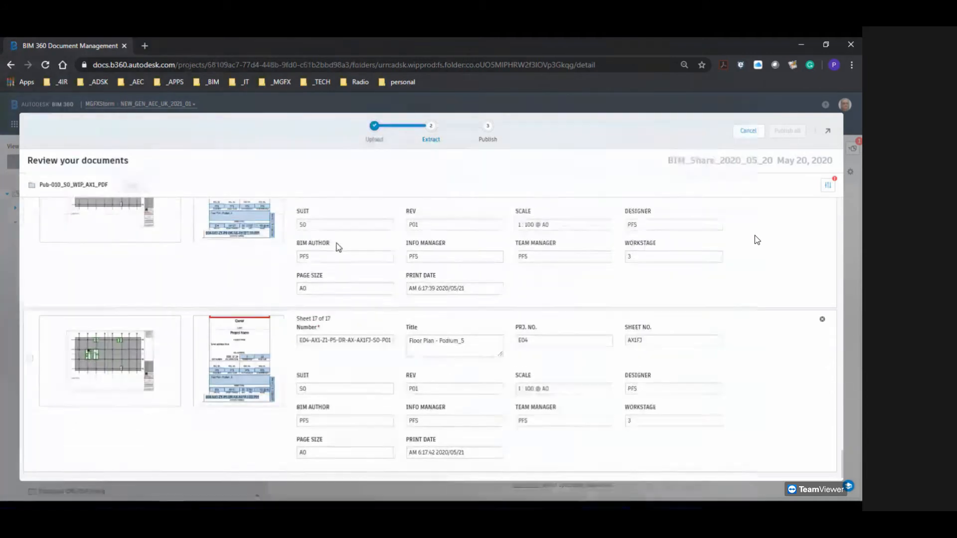
{"action": "scroll", "coordinate": [339, 246], "scroll_direction": "up", "scroll_amount": 20}
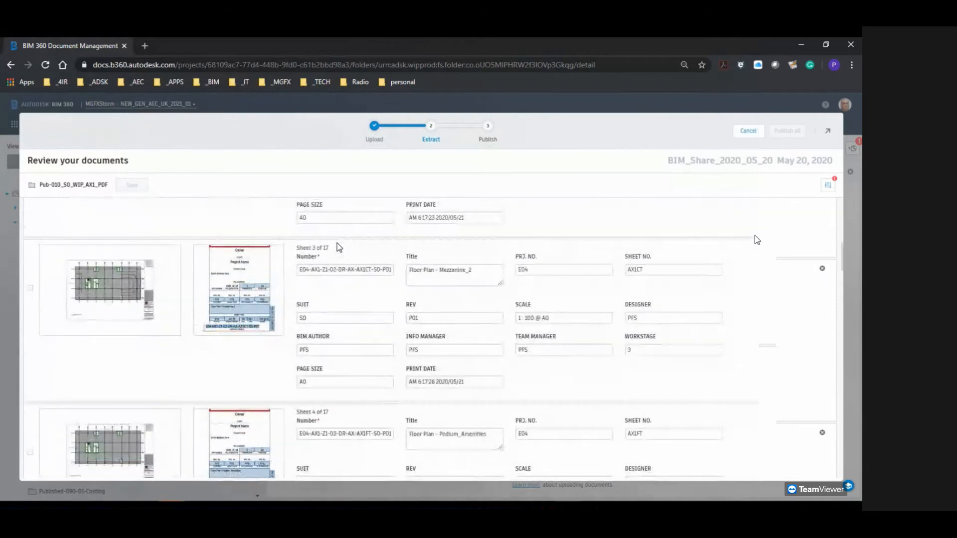
{"action": "scroll", "coordinate": [337, 243], "scroll_direction": "up", "scroll_amount": 7}
{"action": "left_click", "coordinate": [827, 189]}
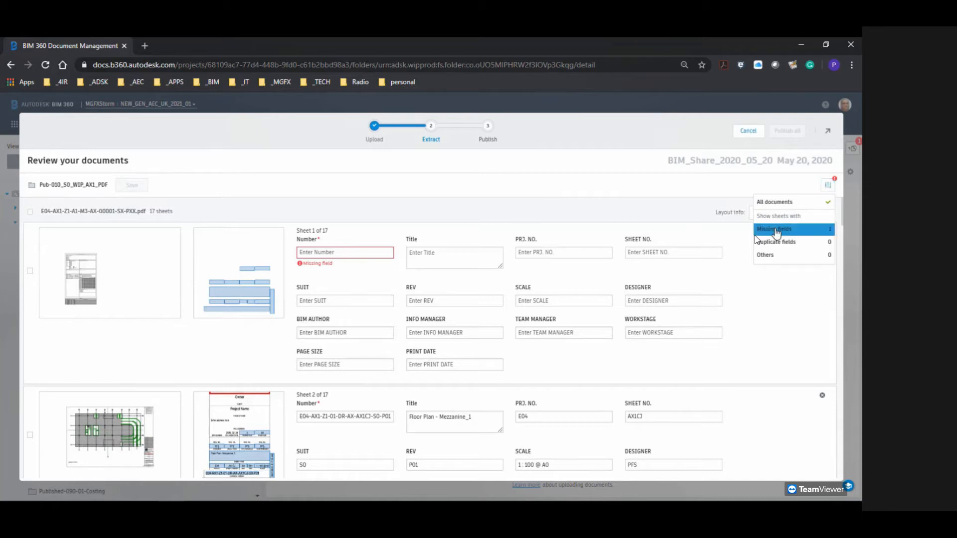
{"action": "left_click", "coordinate": [776, 232]}
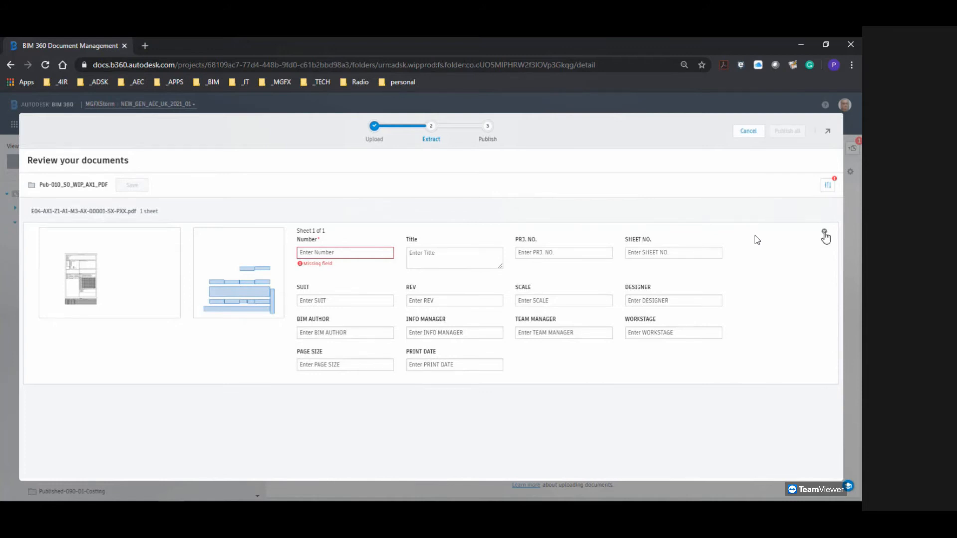
{"action": "left_click", "coordinate": [824, 233]}
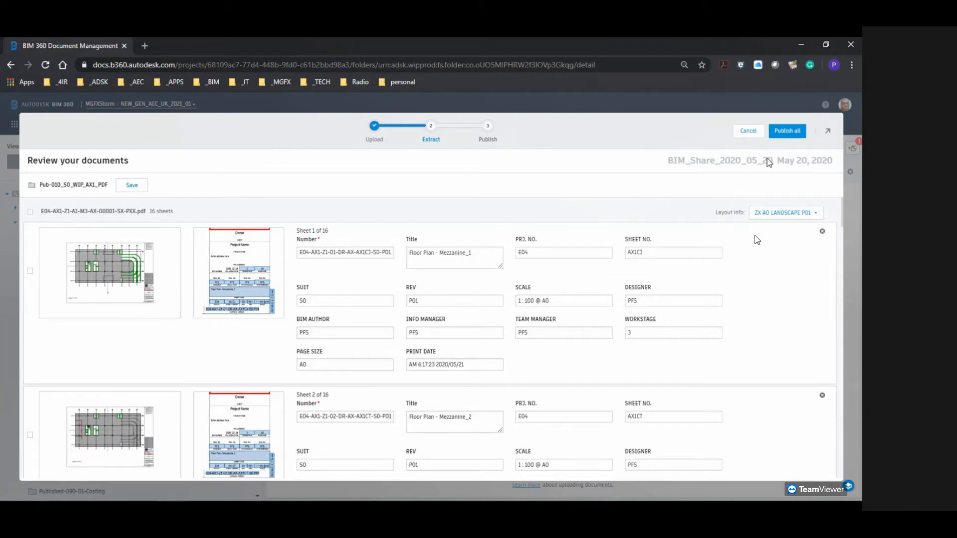
- Publish all the reviewed sheets and show them in their folder
{"action": "left_click", "coordinate": [794, 132]}
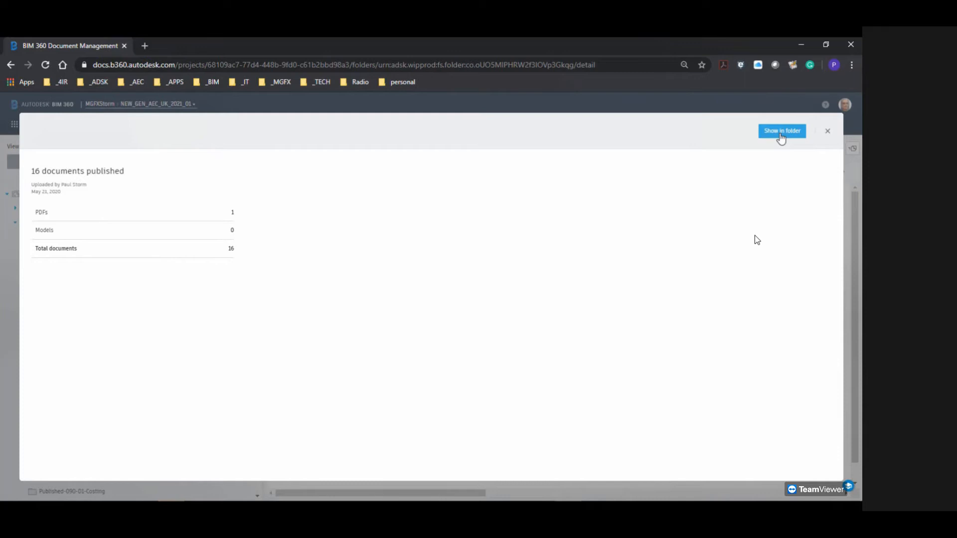
{"action": "left_click", "coordinate": [781, 132]}
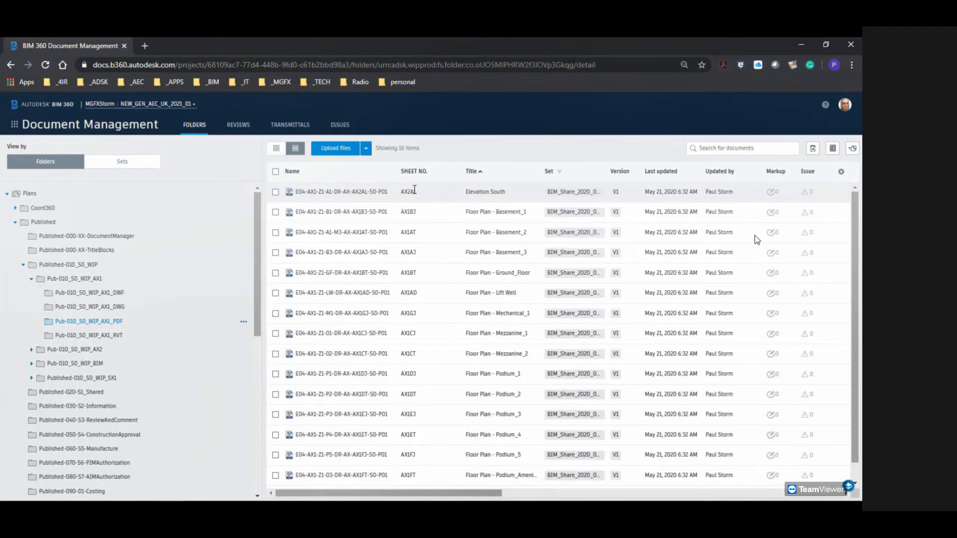
- Open sheet E04-AX1-Z1-GF-DR-AX-AX1BT-S0-P01, follow its upper section hyperlink to the GF North Entrance Section sheet, and return to the floor plan
{"action": "mouse_move", "coordinate": [416, 192]}
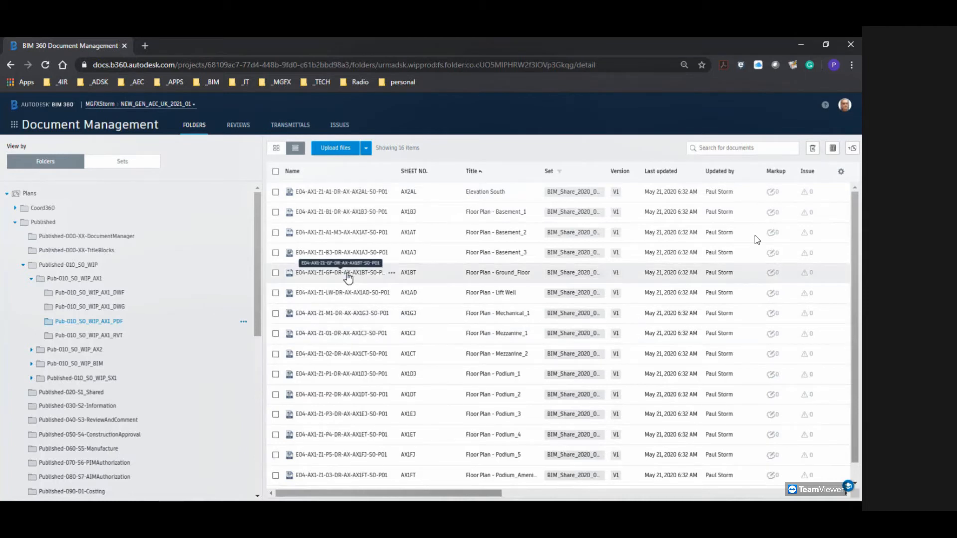
{"action": "left_click", "coordinate": [348, 274]}
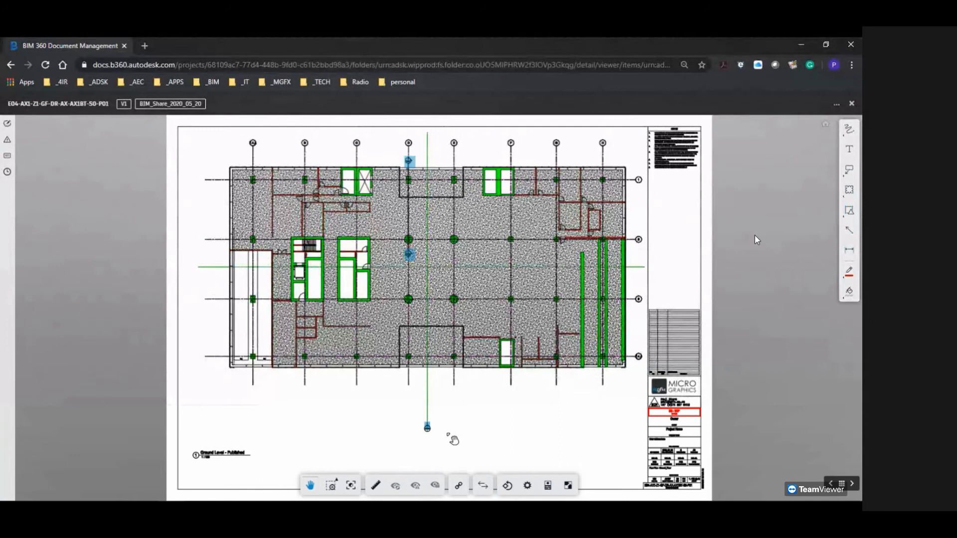
{"action": "mouse_move", "coordinate": [428, 430]}
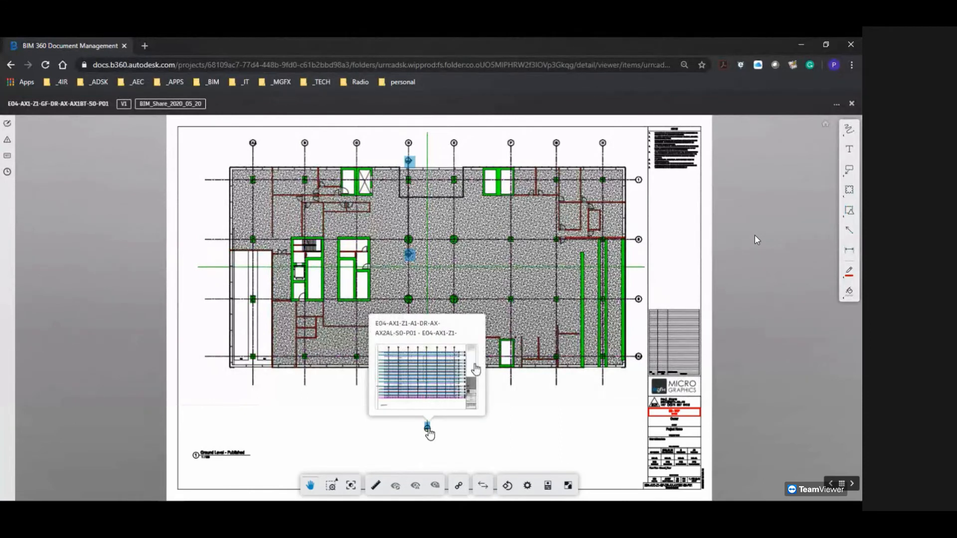
{"action": "mouse_move", "coordinate": [410, 161]}
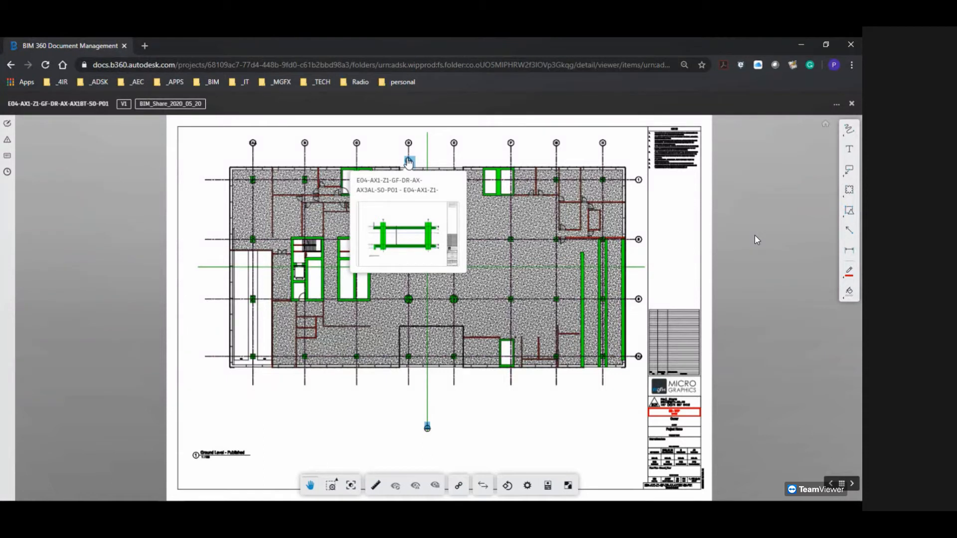
{"action": "left_click", "coordinate": [409, 162]}
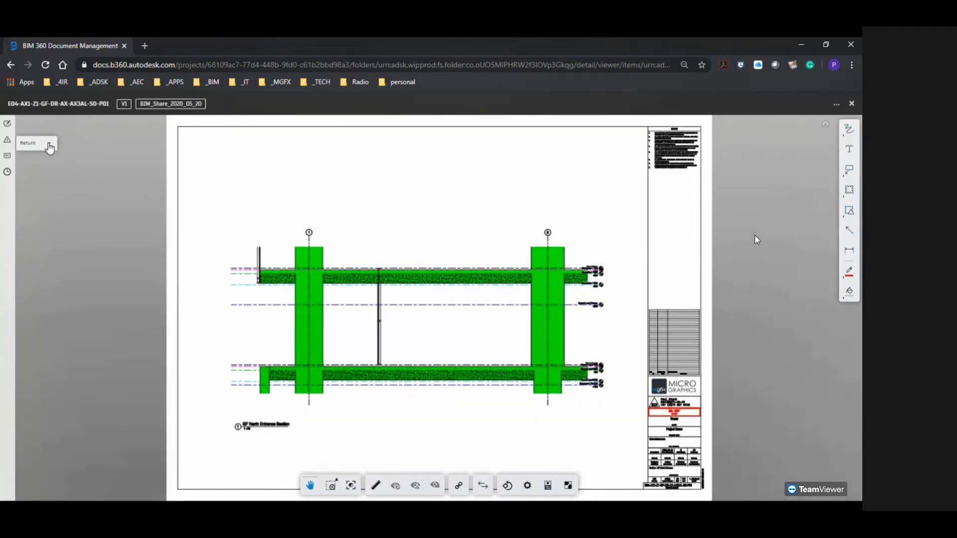
{"action": "left_click", "coordinate": [49, 144]}
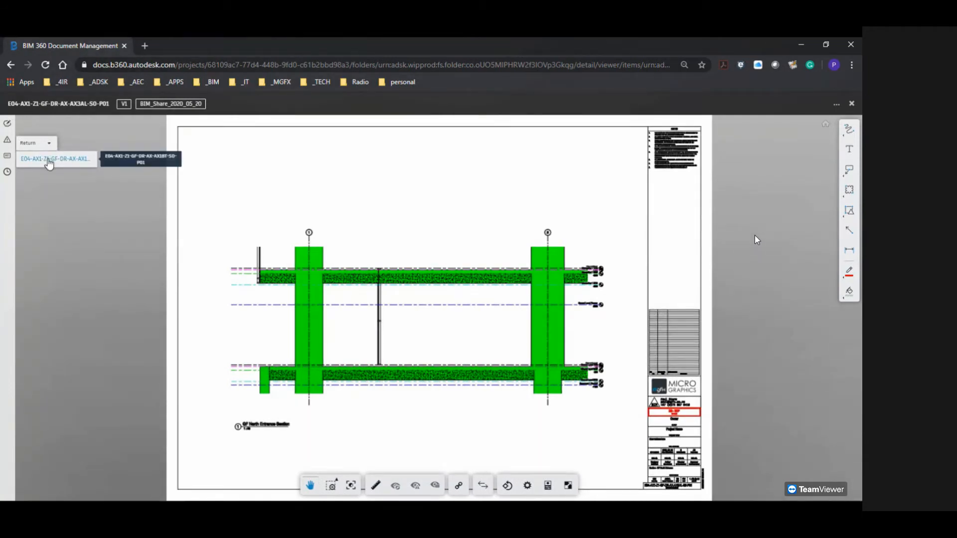
{"action": "left_click", "coordinate": [48, 160]}
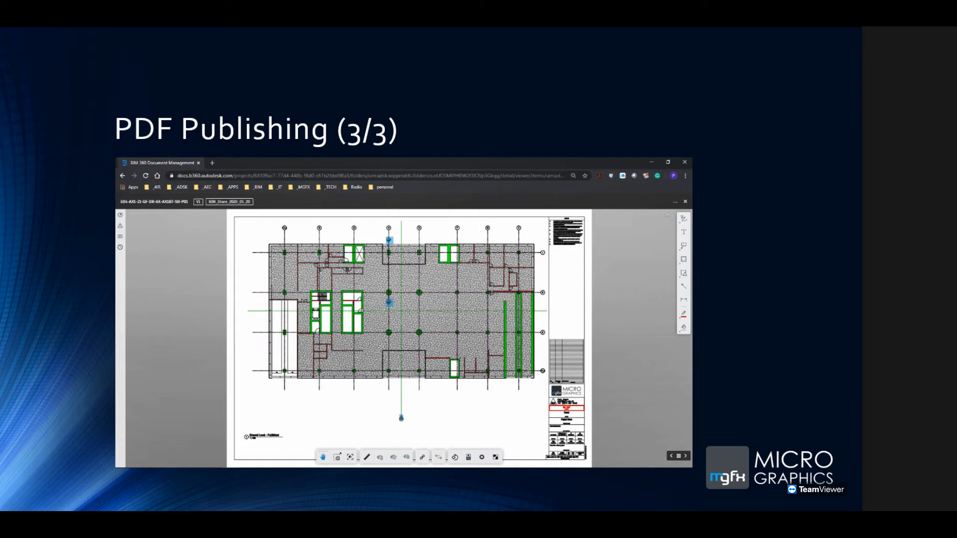
- Switch to Revit and examine the title block fields on sheet ZX0BL - BIM 360 Template - A0 Landscape
{"action": "left_click", "coordinate": [99, 368]}
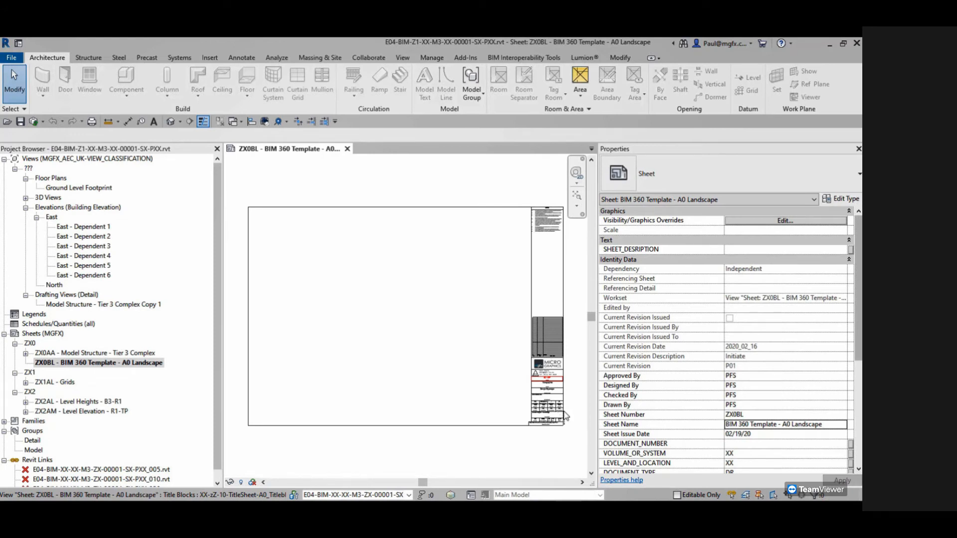
{"action": "scroll", "coordinate": [566, 416], "scroll_direction": "up", "scroll_amount": 2}
{"action": "scroll", "coordinate": [566, 416], "scroll_direction": "up", "scroll_amount": 4}
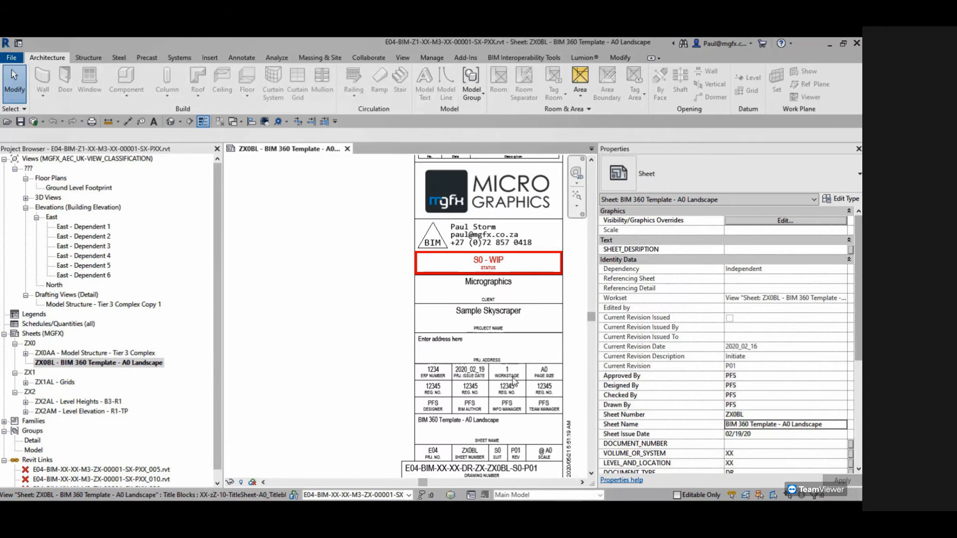
{"action": "middle_click_drag", "start_coordinate": [500, 342], "coordinate": [450, 313]}
{"action": "left_click_drag", "start_coordinate": [607, 488], "coordinate": [658, 487]}
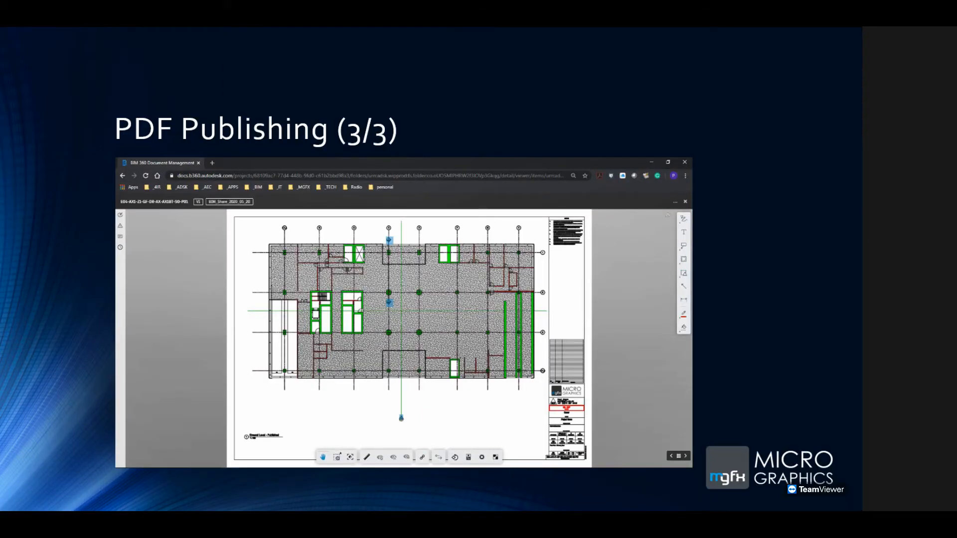
{"action": "key", "text": "Right"}
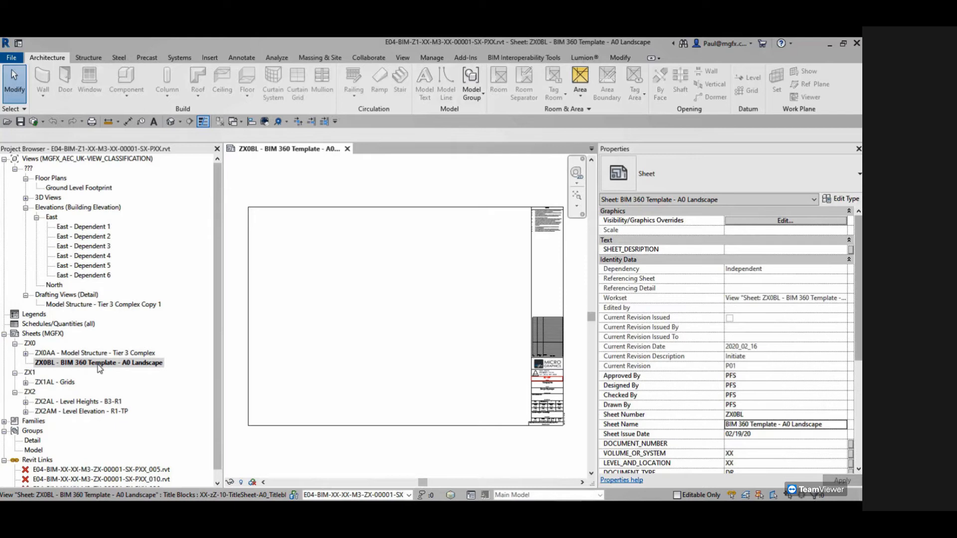
{"action": "key", "text": "Right"}
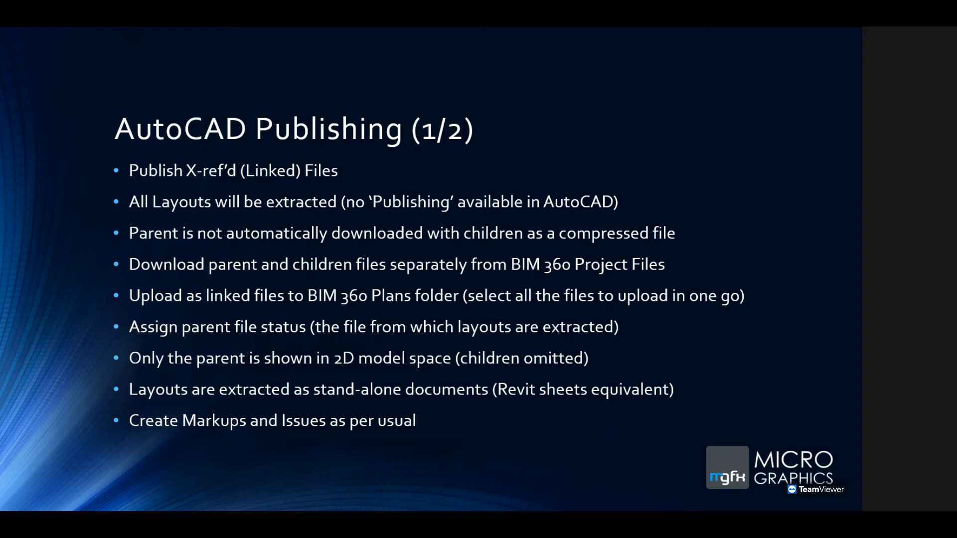
{"action": "key", "text": "Left"}
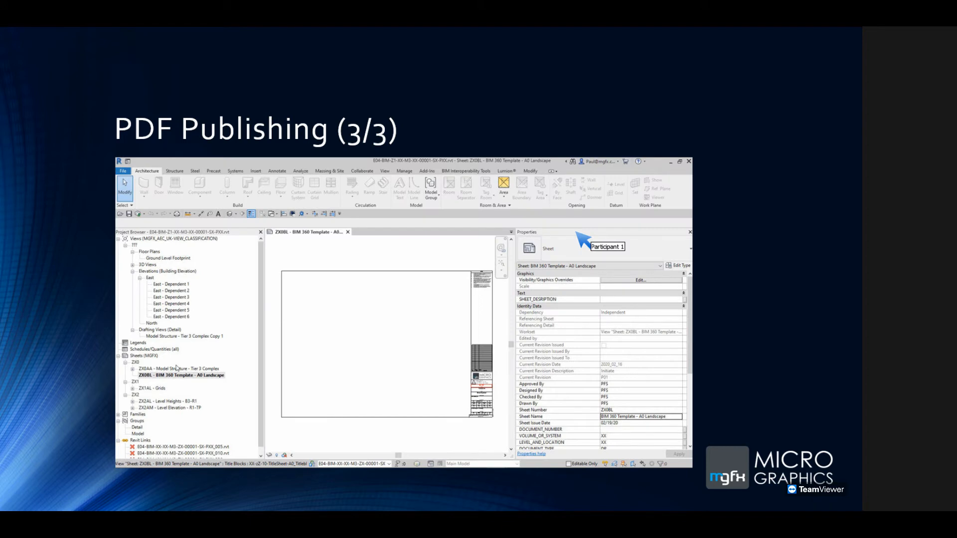
{"action": "key", "text": "Right"}
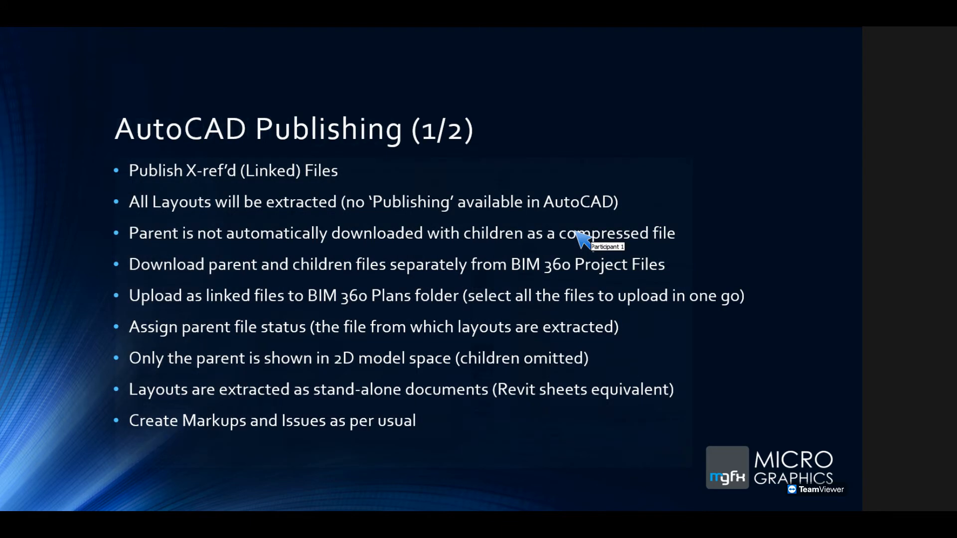
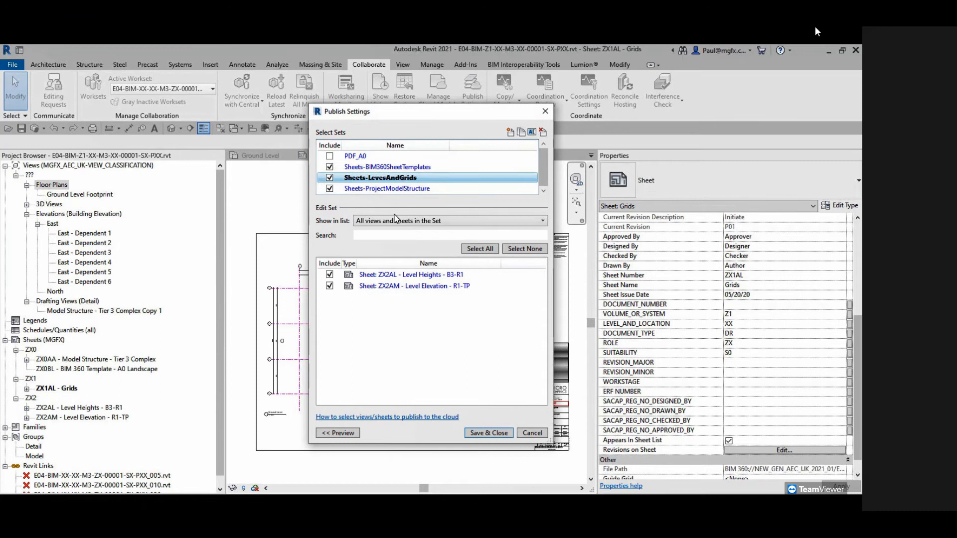
- List the sheets in the model, include sheet ZX1AL - Grids in the Sheets-LevesAndGrids publish set, and save the publish settings
{"action": "left_click", "coordinate": [396, 220]}
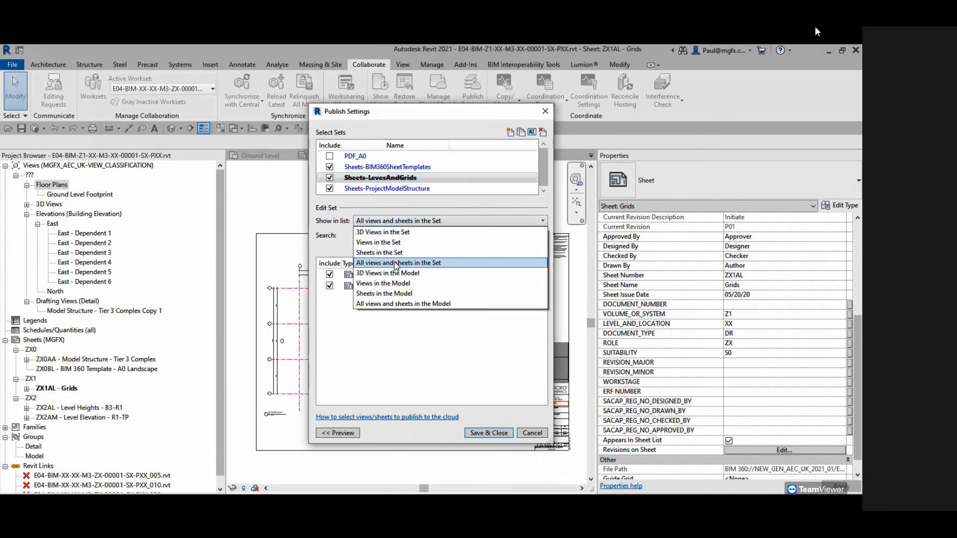
{"action": "left_click", "coordinate": [395, 294]}
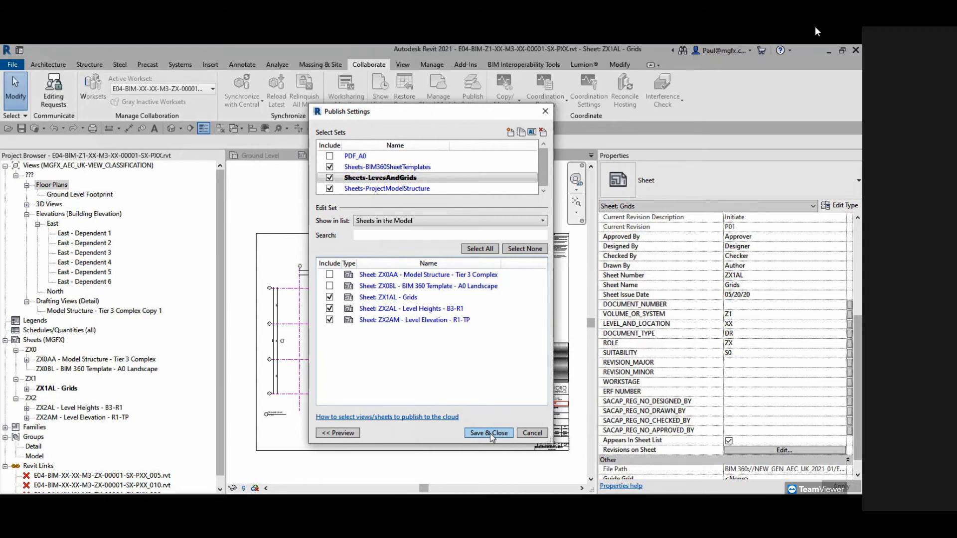
{"action": "left_click", "coordinate": [491, 433]}
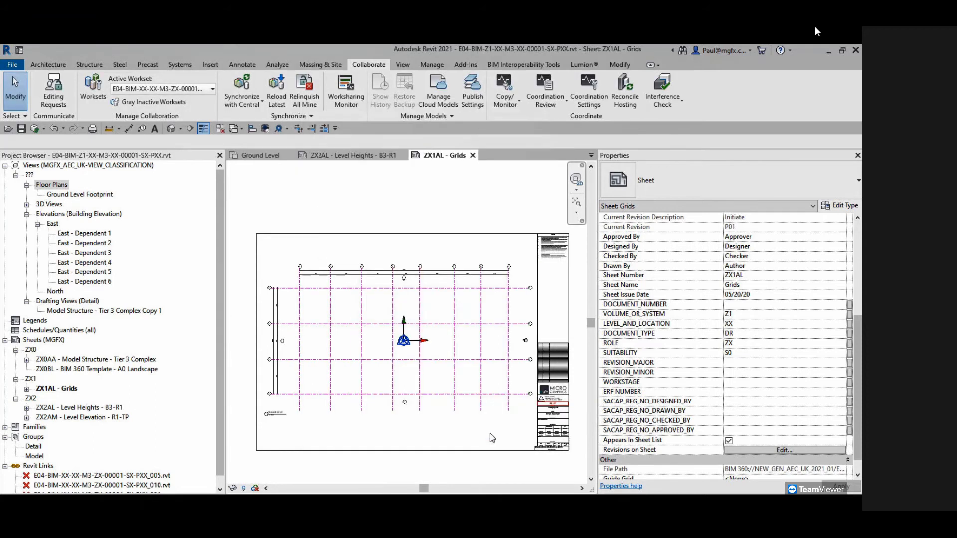
- Synchronize the model with central through Synchronize and Modify Settings, relinquishing borrowed elements
{"action": "left_click", "coordinate": [44, 129]}
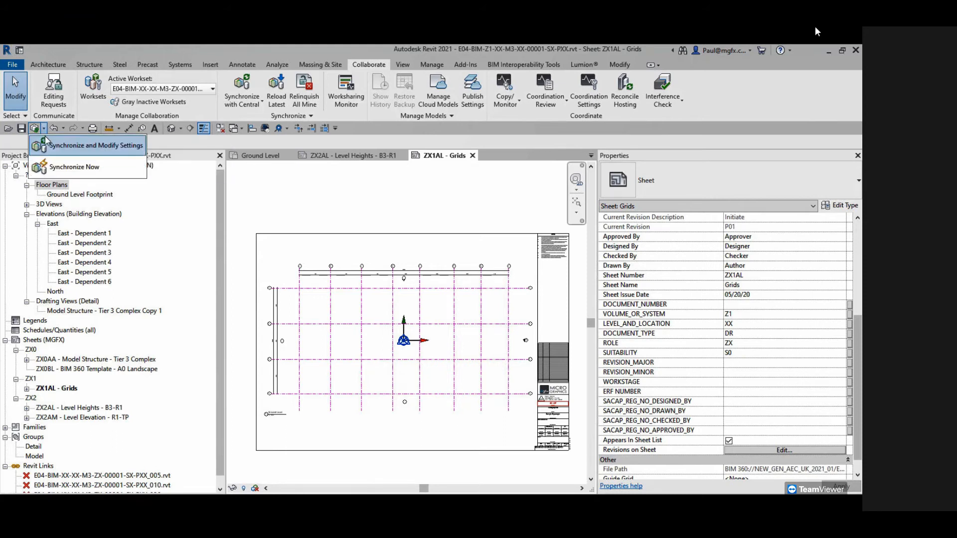
{"action": "left_click", "coordinate": [102, 153]}
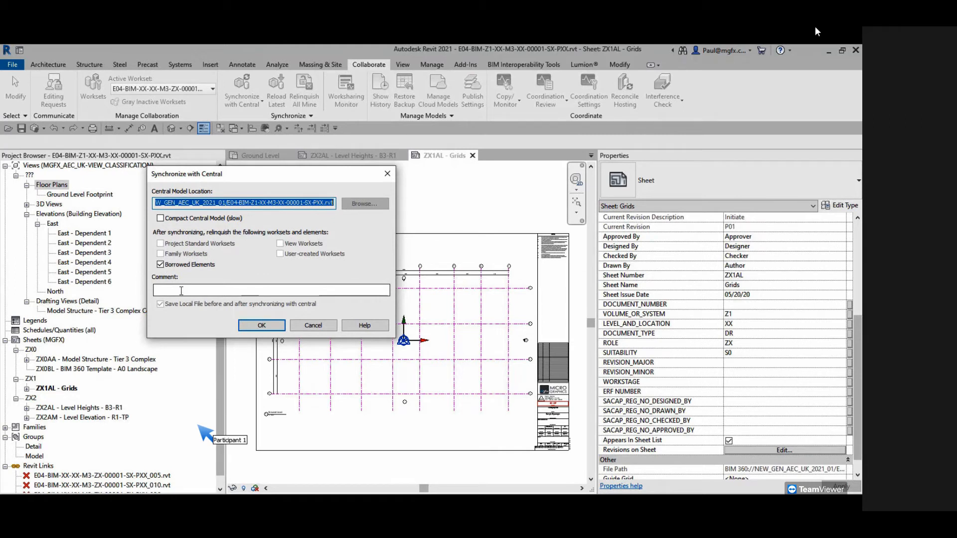
{"action": "left_click", "coordinate": [262, 325]}
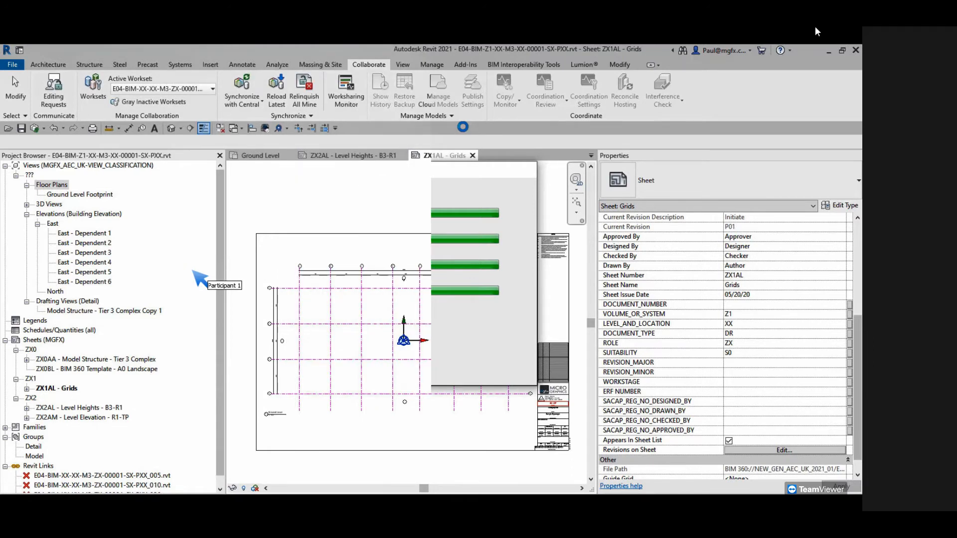
- Publish the latest version of cloud model E04-BIM-Z1-XX-M3-XX-00001-SX-PXX.rvt in the NEW_GEN_AEC_UK_2021_01 project through Manage Cloud Models
{"action": "left_click", "coordinate": [436, 92]}
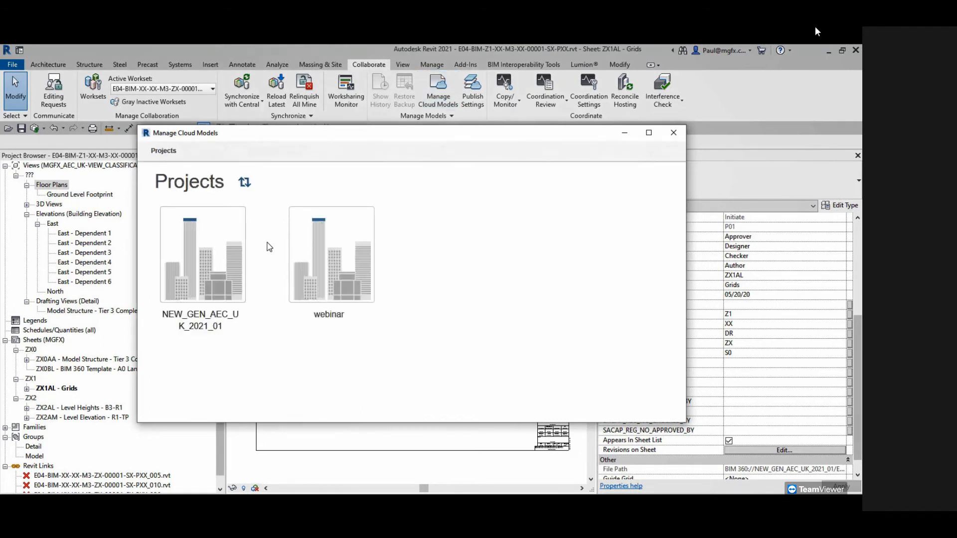
{"action": "left_click", "coordinate": [212, 252]}
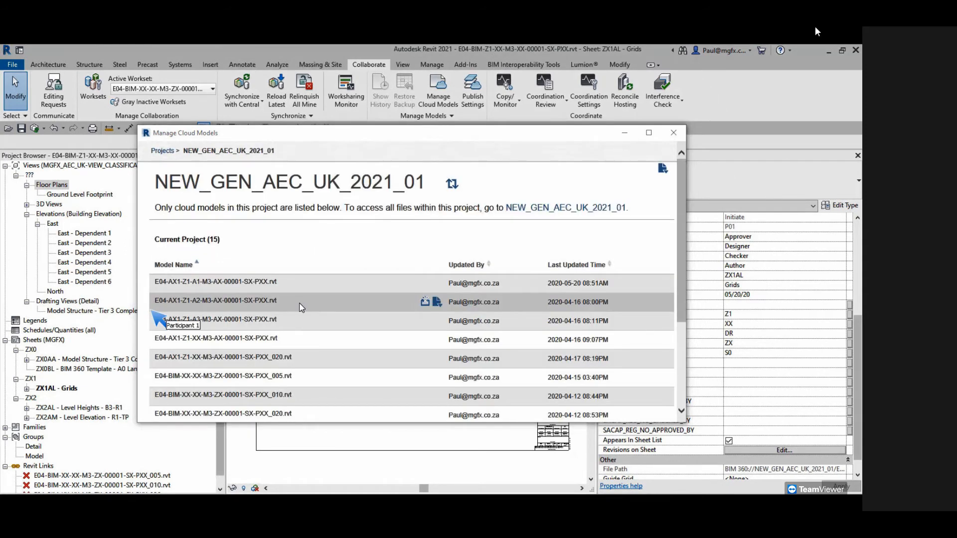
{"action": "scroll", "coordinate": [289, 304], "scroll_direction": "down", "scroll_amount": 3}
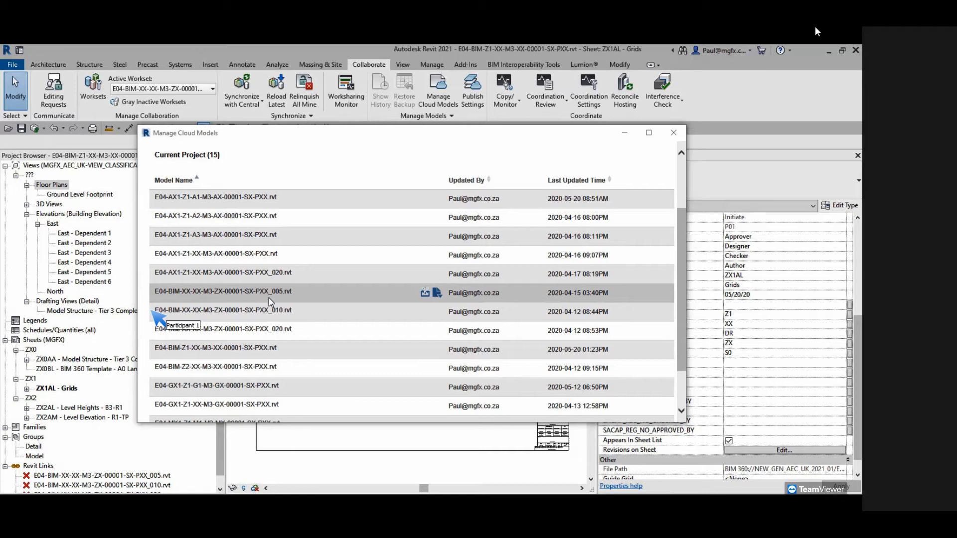
{"action": "left_click", "coordinate": [425, 349]}
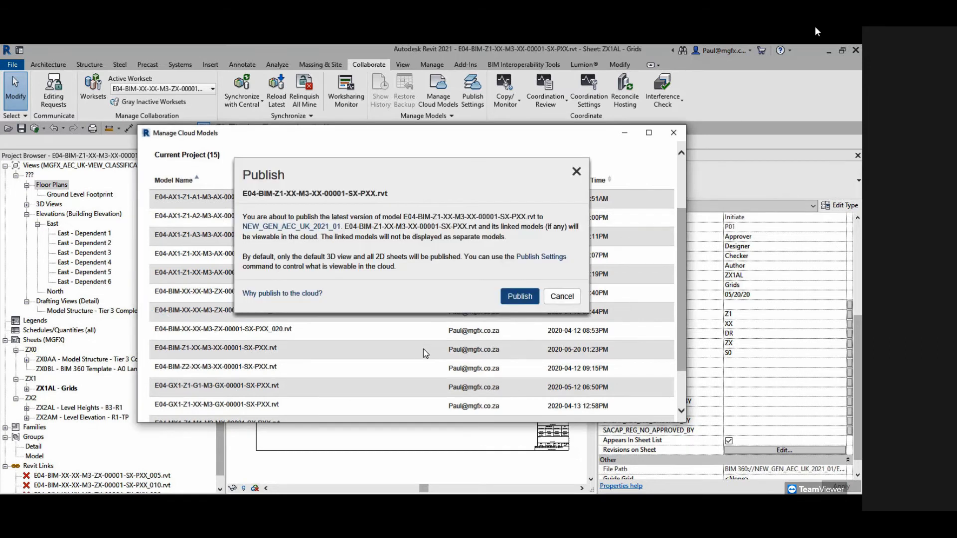
{"action": "left_click", "coordinate": [517, 299]}
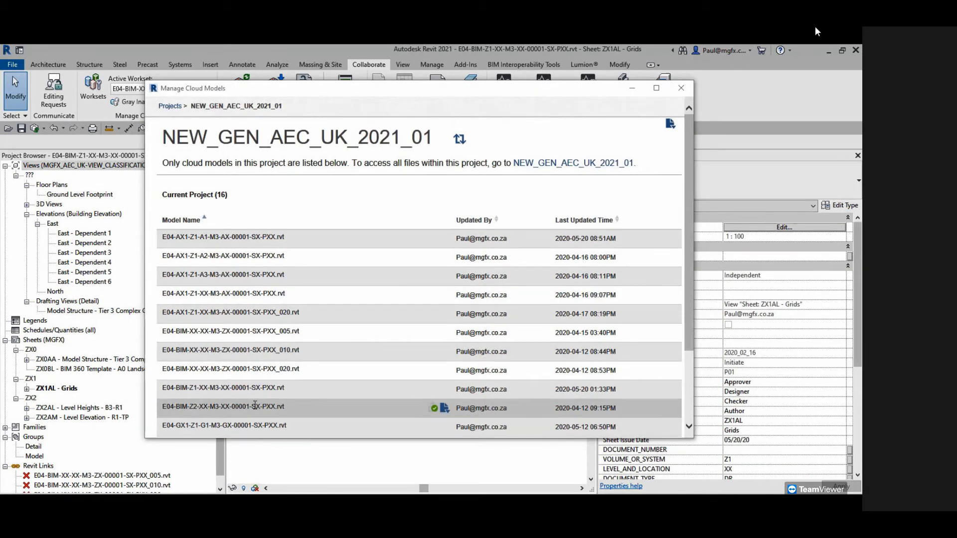
{"action": "left_click", "coordinate": [434, 391]}
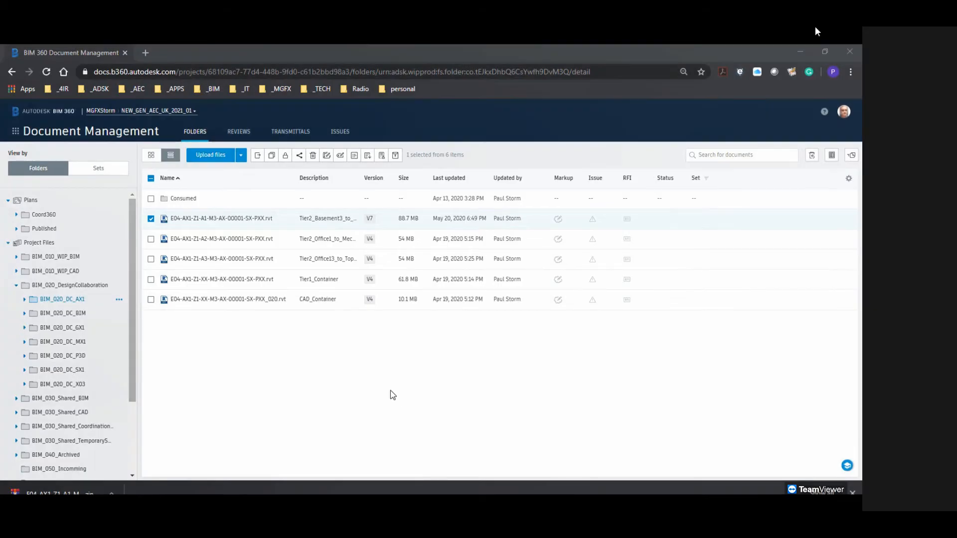
- Switch to BIM 360 Document Management and download the source file of E04-AX1-Z1-A1-M3-AX-00001-SX-PXX.rvt from the BIM_020_DC_AX1 folder
{"action": "mouse_move", "coordinate": [196, 218]}
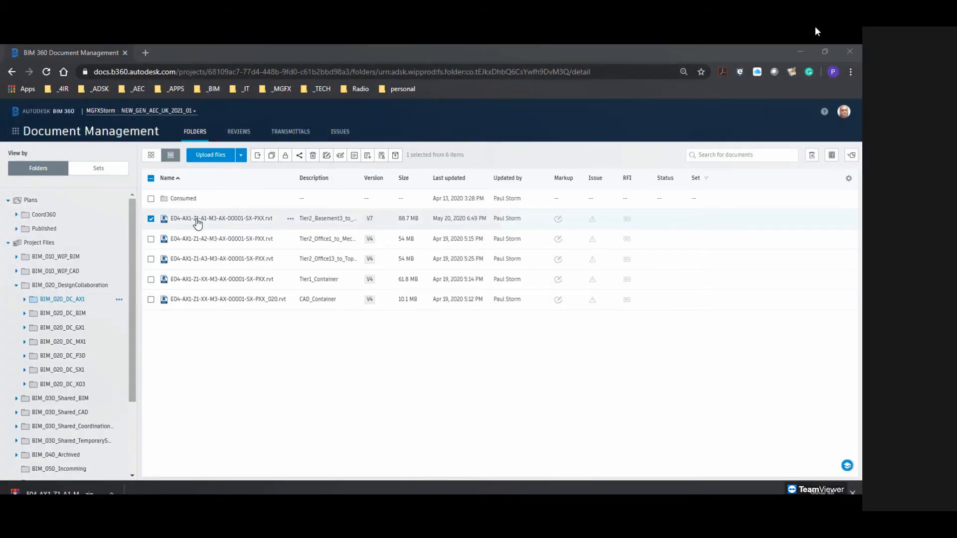
{"action": "left_click", "coordinate": [290, 219]}
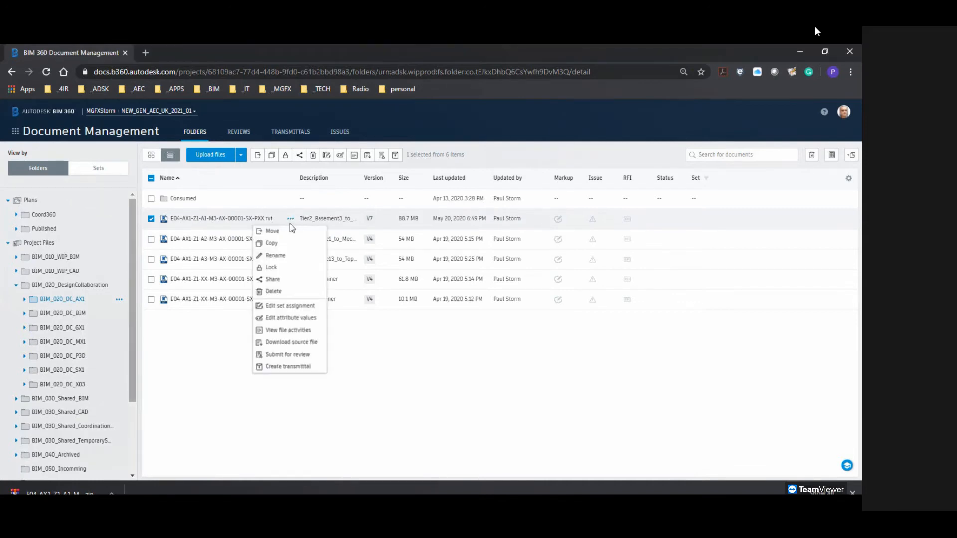
{"action": "left_click", "coordinate": [292, 343]}
{"action": "left_click", "coordinate": [528, 251]}
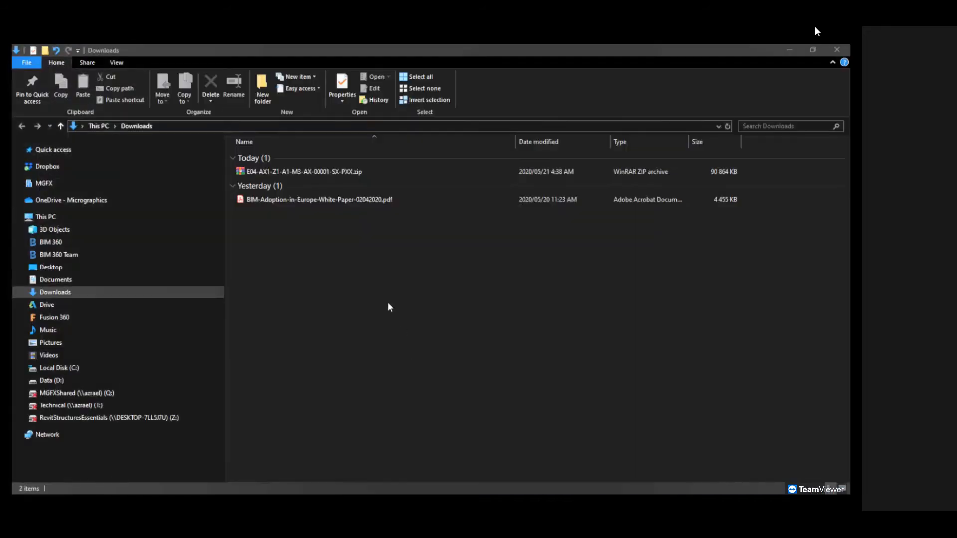
- In File Explorer, extract E04-AX1-Z1-A1-M3-AX-00001-SX-PXX.zip into a folder of the same name in Downloads and open that folder
{"action": "right_click_drag", "start_coordinate": [299, 172], "coordinate": [306, 307]}
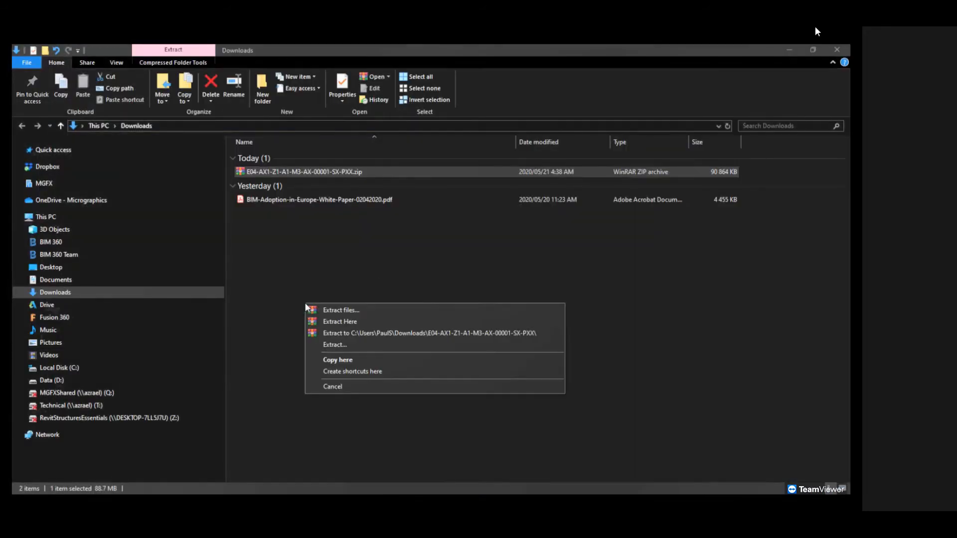
{"action": "left_click", "coordinate": [345, 310]}
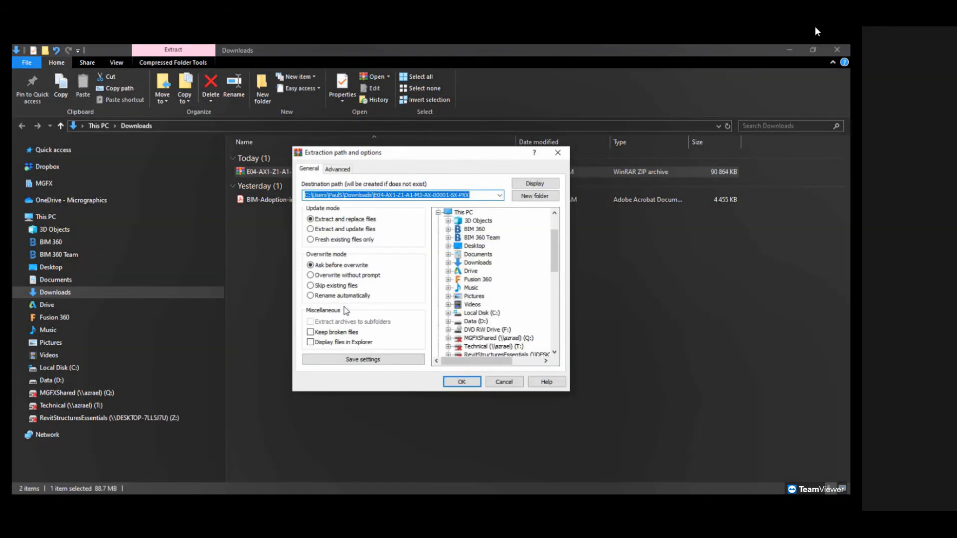
{"action": "left_click", "coordinate": [454, 384]}
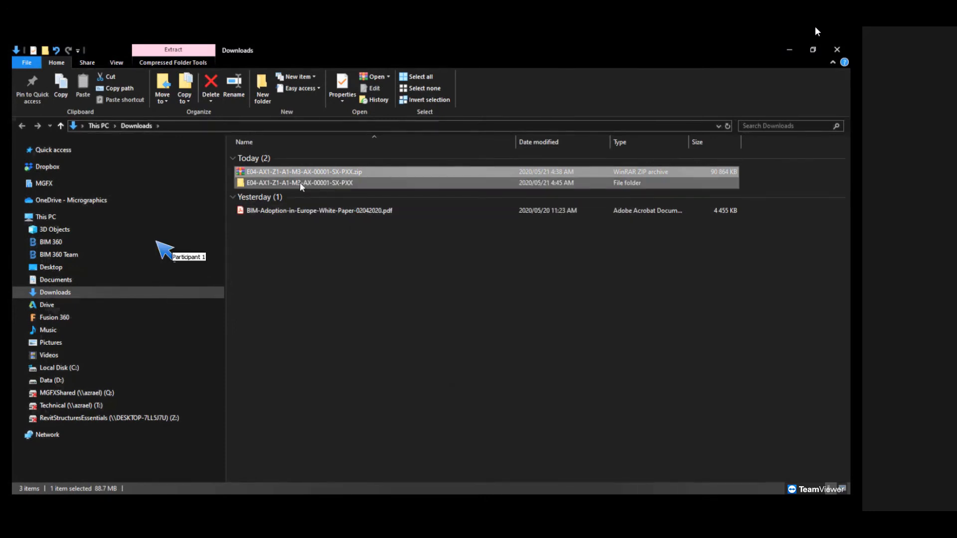
{"action": "double_click", "coordinate": [301, 183]}
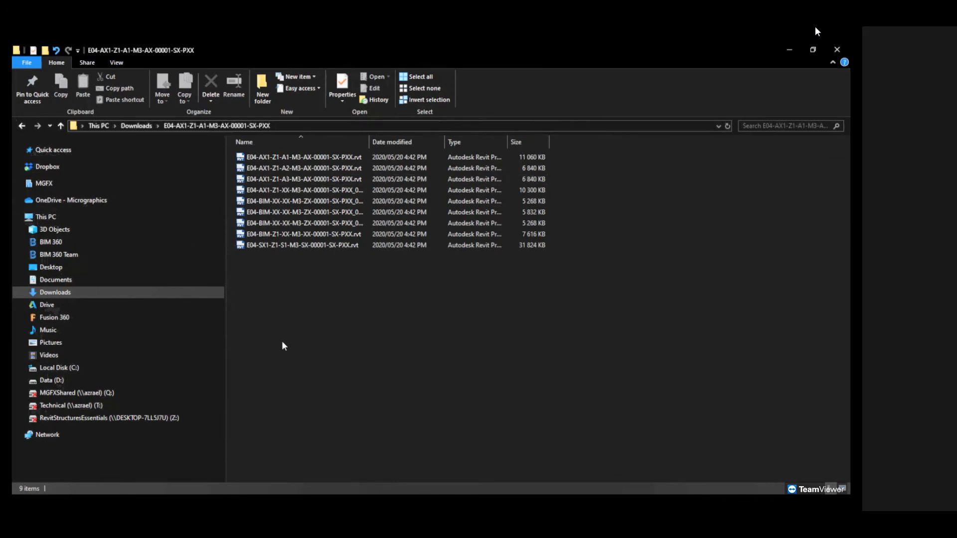
- Switch back to BIM 360 Document Management and start a linked files upload into the Pub-010_S0_WIP_AX1_RVT folder
{"action": "key", "text": "alt+Tab"}
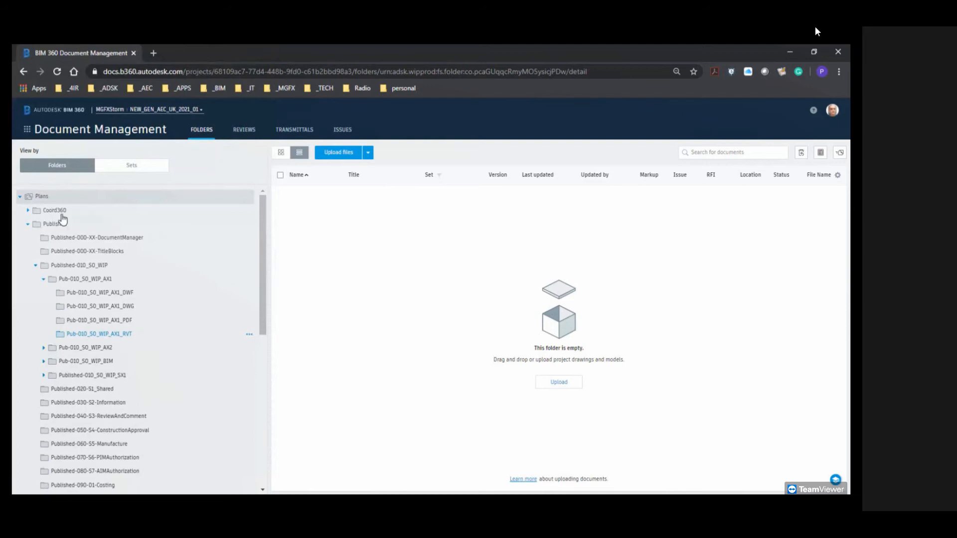
{"action": "key", "text": "ctrl"}
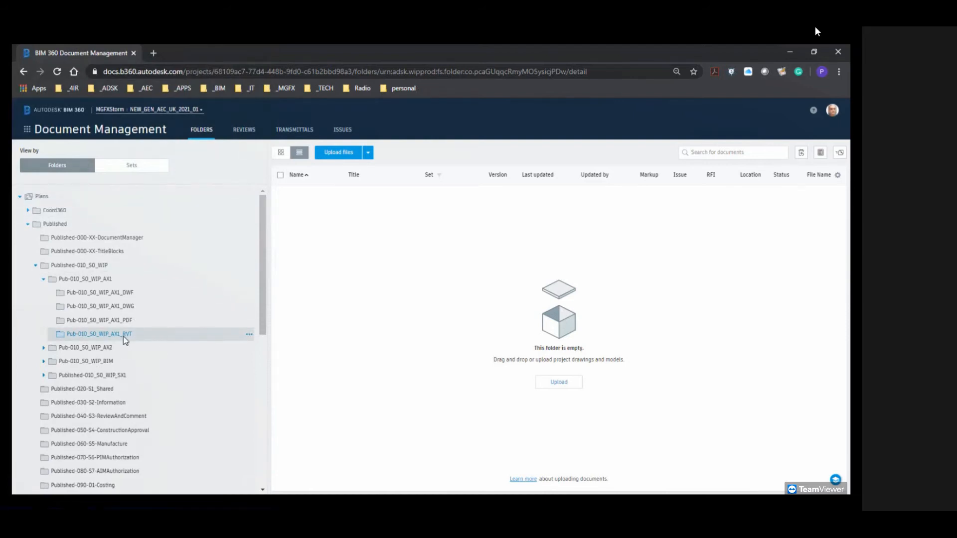
{"action": "key", "text": "ctrl"}
{"action": "left_click", "coordinate": [369, 154]}
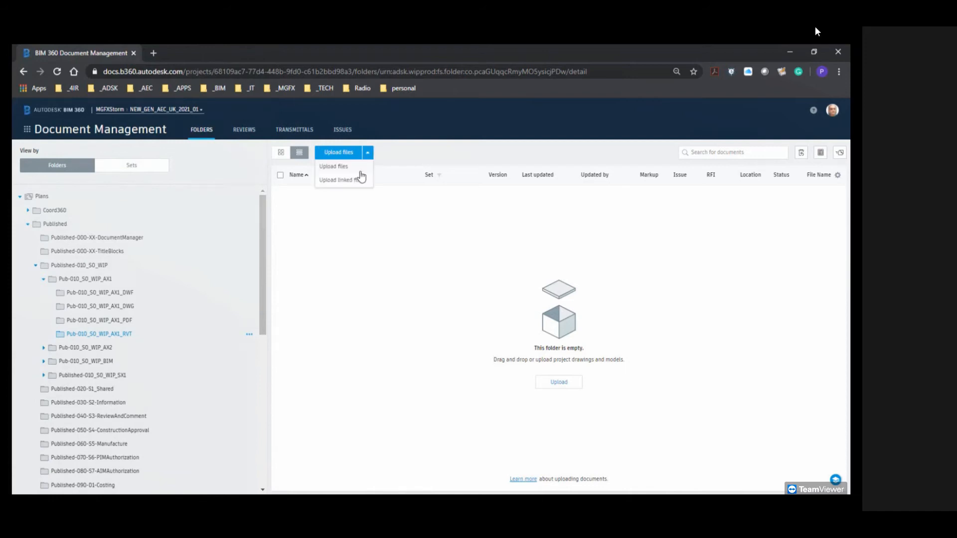
{"action": "key", "text": "ctrl"}
{"action": "left_click", "coordinate": [356, 182]}
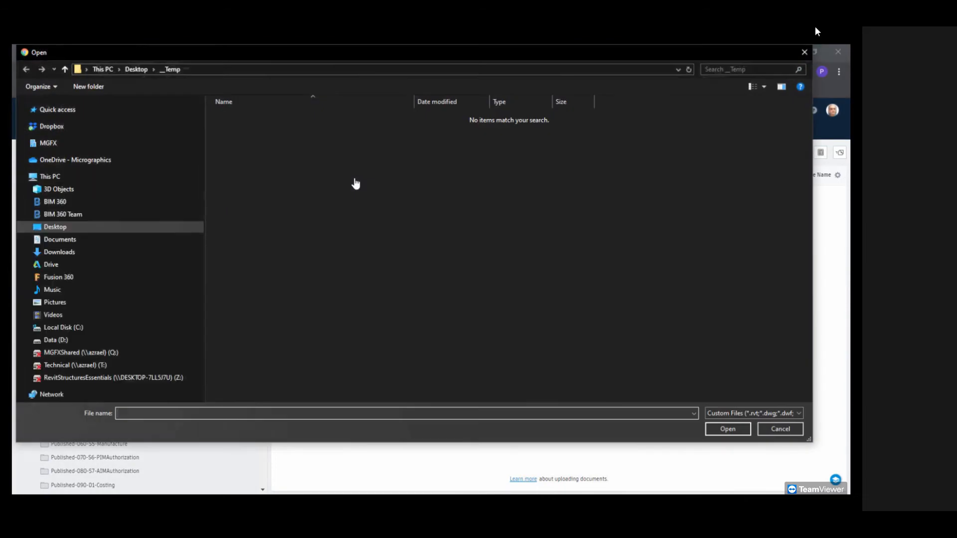
- Add E04-AX1-Z1-A1-M3-AX-00001-SX-PXX.rvt and E04-SX1-Z1-S1-M3-SX-00001-SX-PXX.rvt from the extracted Downloads folder to the linked files upload
{"action": "left_click", "coordinate": [69, 253]}
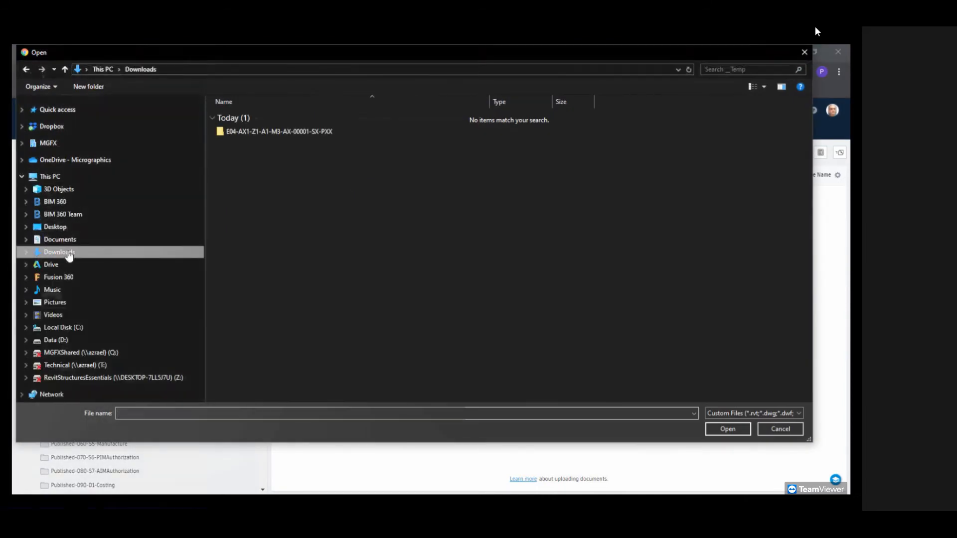
{"action": "double_click", "coordinate": [253, 136]}
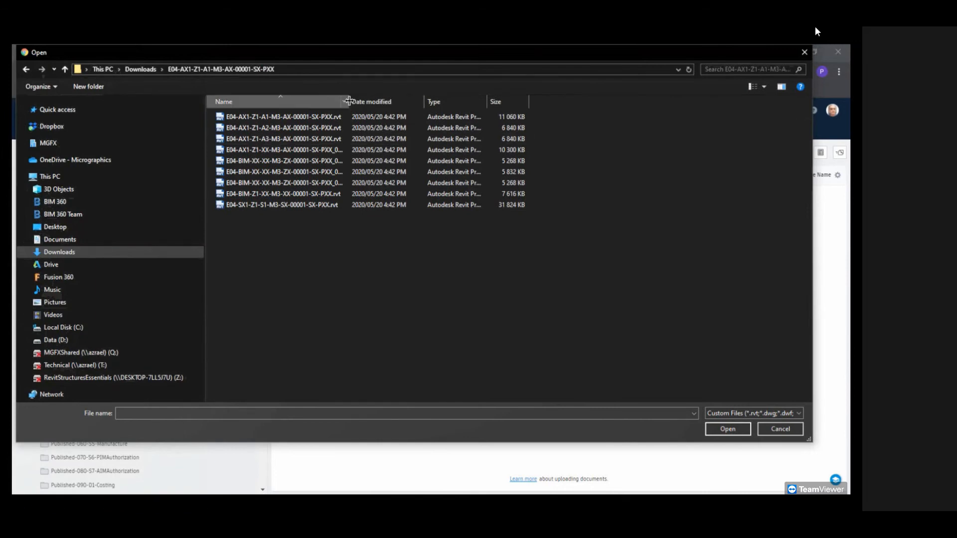
{"action": "left_click_drag", "start_coordinate": [349, 101], "coordinate": [486, 108]}
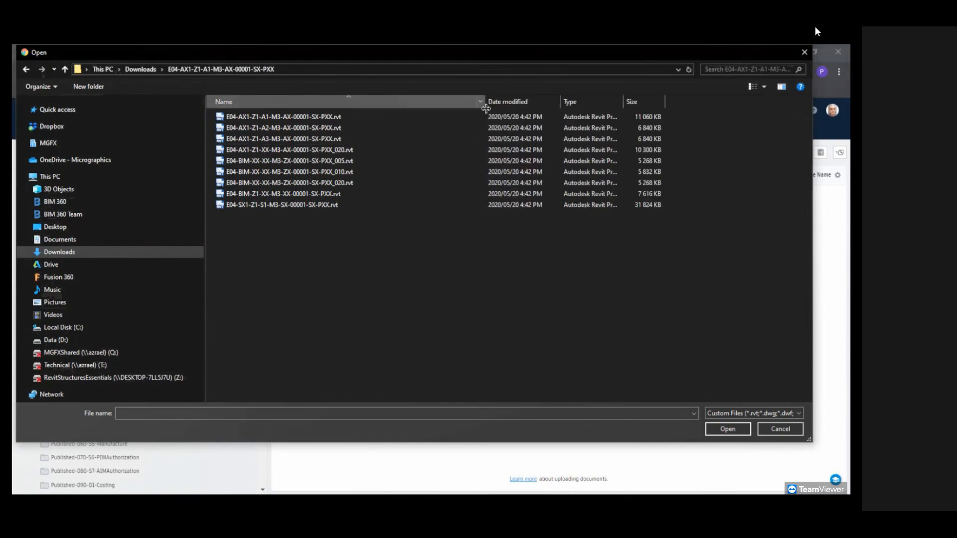
{"action": "left_click", "coordinate": [275, 119]}
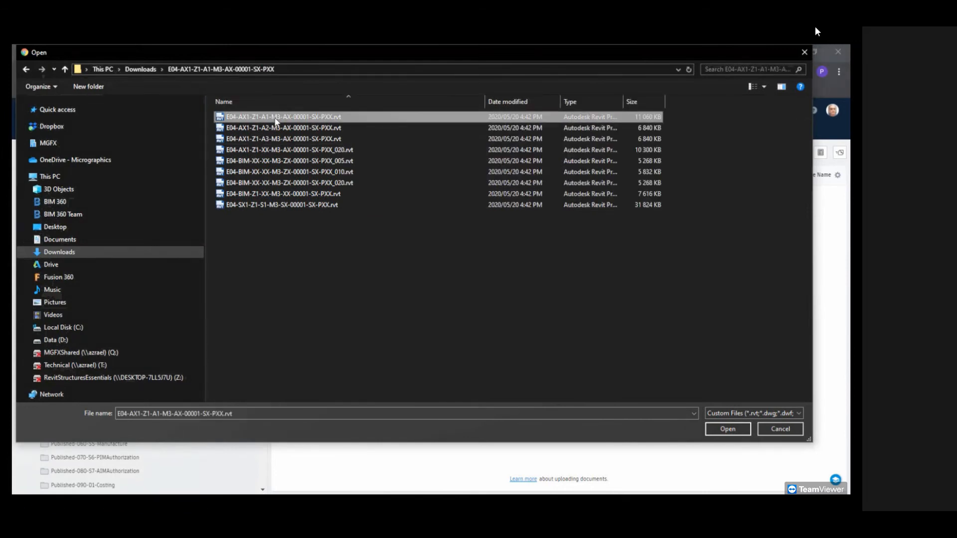
{"action": "left_click", "coordinate": [272, 205], "text": "ctrl"}
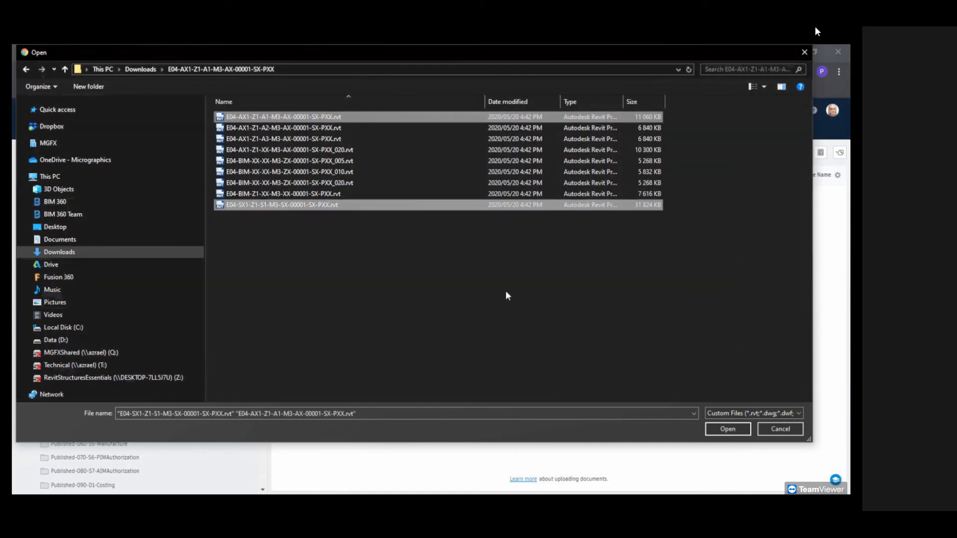
{"action": "left_click", "coordinate": [724, 430]}
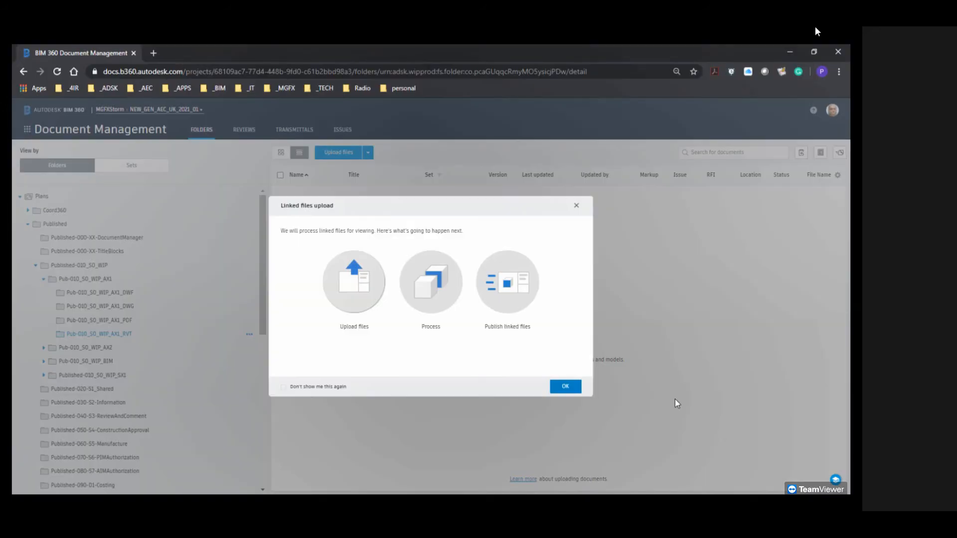
{"action": "left_click", "coordinate": [566, 388]}
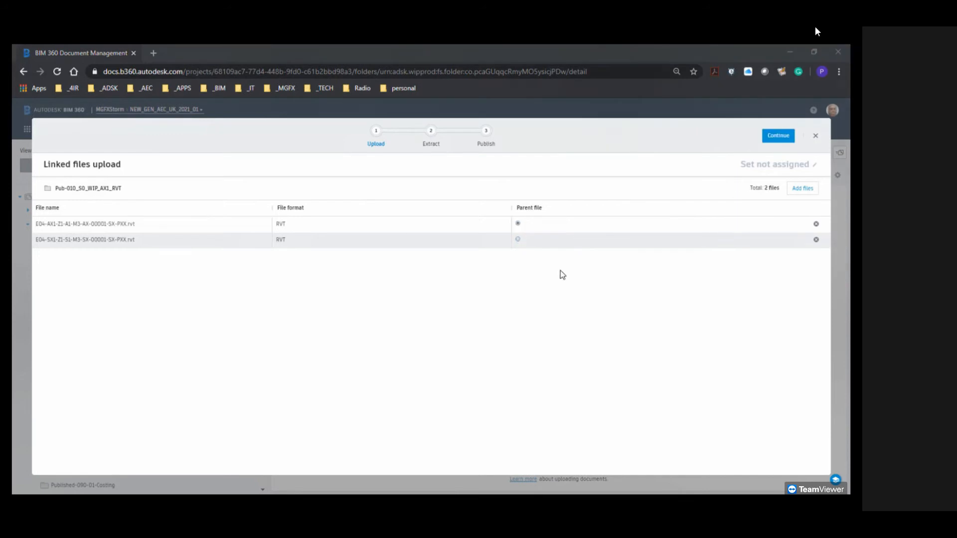
- Set E04-AX1-Z1-A1-M3-AX-00001-SX-PXX.rvt as the parent file and assign the upload to the existing set BIM_Share_2020_05_20
{"action": "left_click", "coordinate": [519, 240]}
{"action": "left_click", "coordinate": [518, 225]}
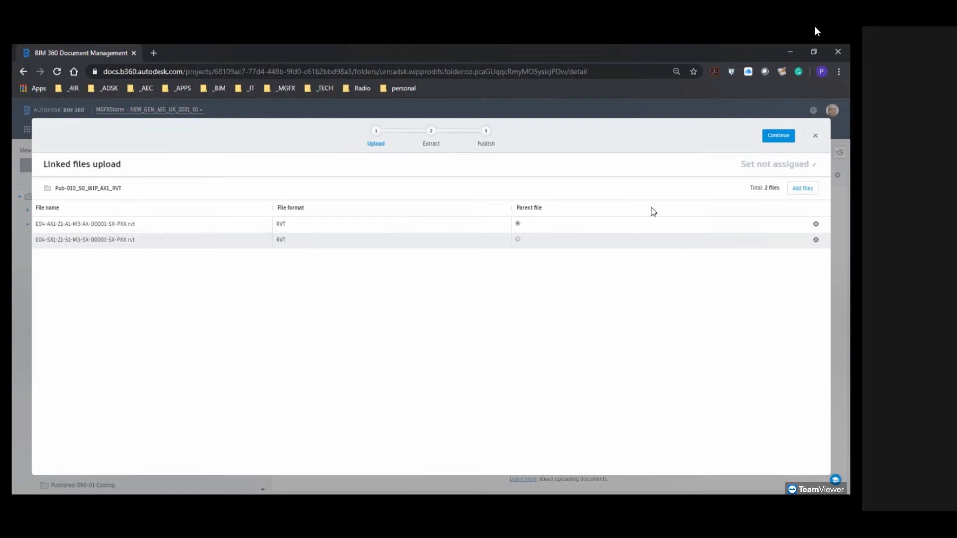
{"action": "left_click", "coordinate": [778, 139]}
{"action": "left_click", "coordinate": [813, 172]}
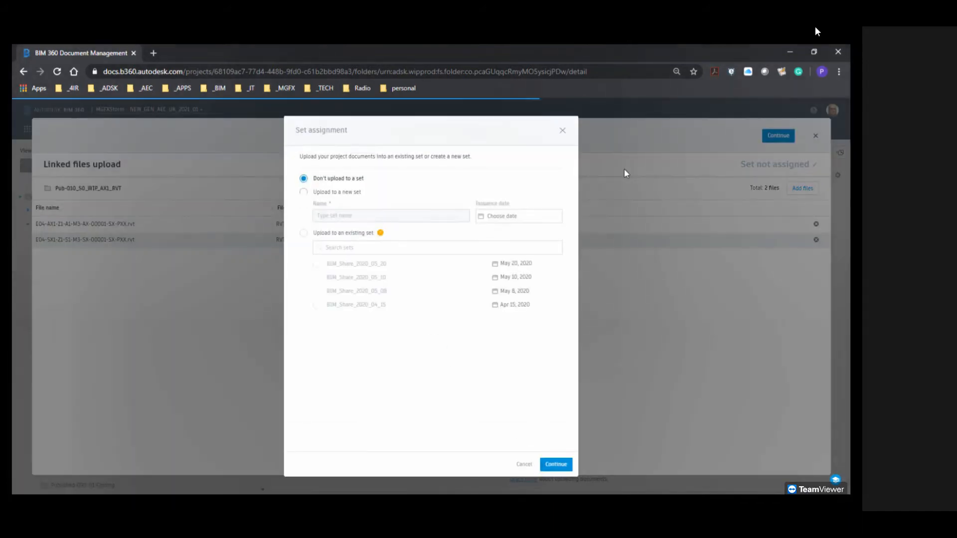
{"action": "left_click", "coordinate": [303, 233]}
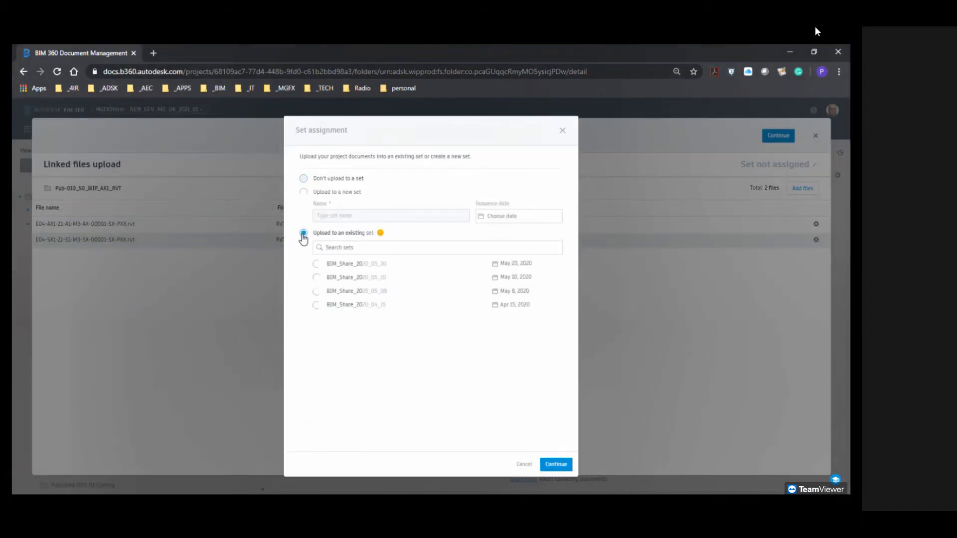
{"action": "left_click", "coordinate": [316, 264]}
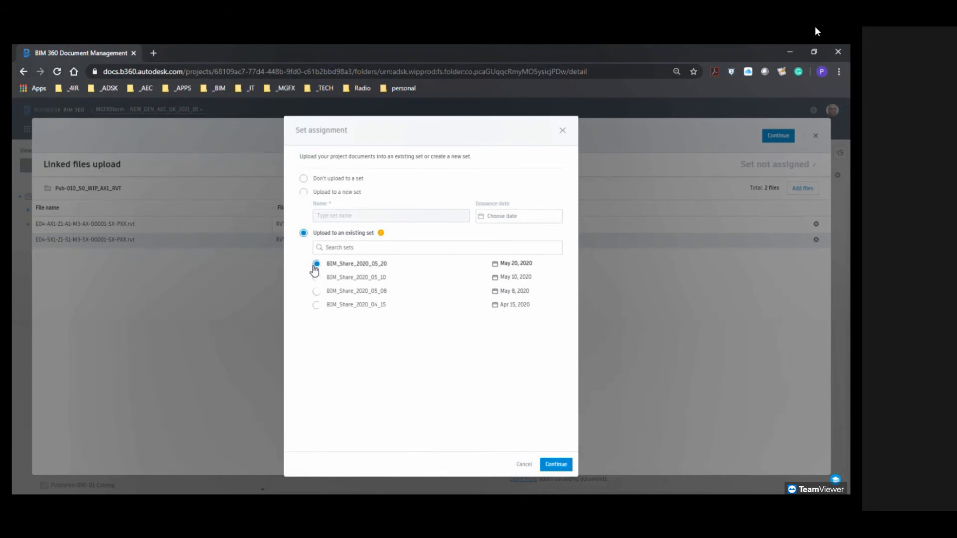
{"action": "left_click", "coordinate": [552, 467]}
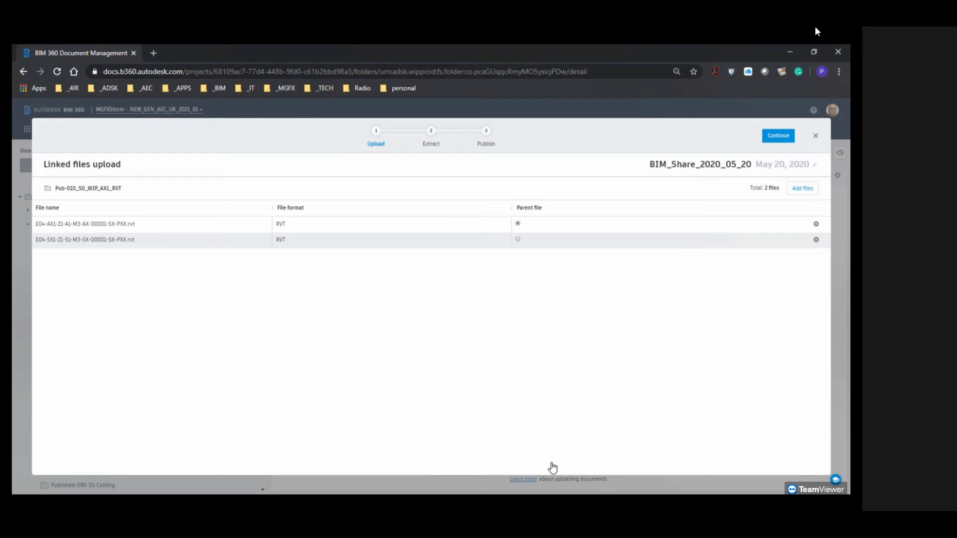
- Check the option to add more files without adding any, and continue the linked files upload through to publishing
{"action": "left_click", "coordinate": [798, 192]}
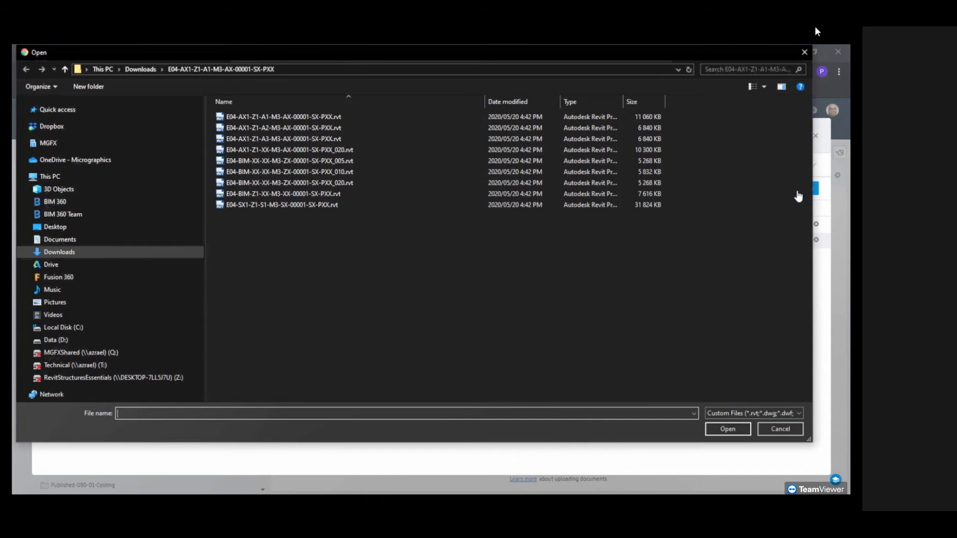
{"action": "left_click", "coordinate": [788, 428]}
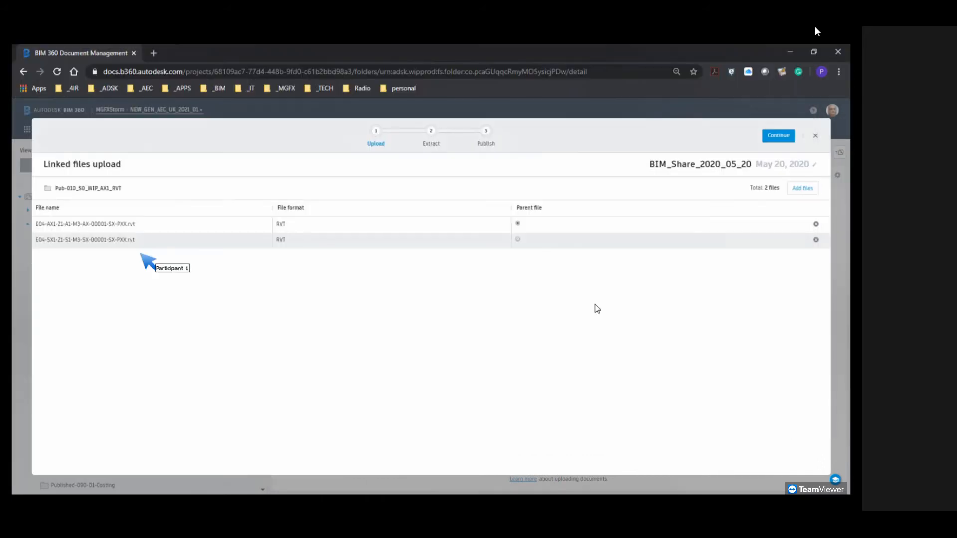
{"action": "left_click", "coordinate": [785, 141]}
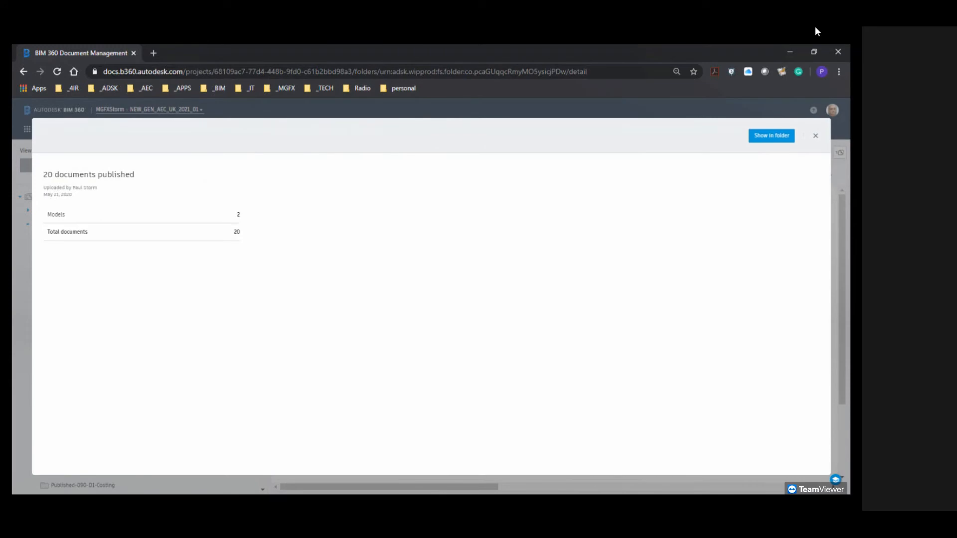
- Show the published documents in their folder, widen the list columns for the full sheet names and review the list
{"action": "left_click", "coordinate": [777, 137]}
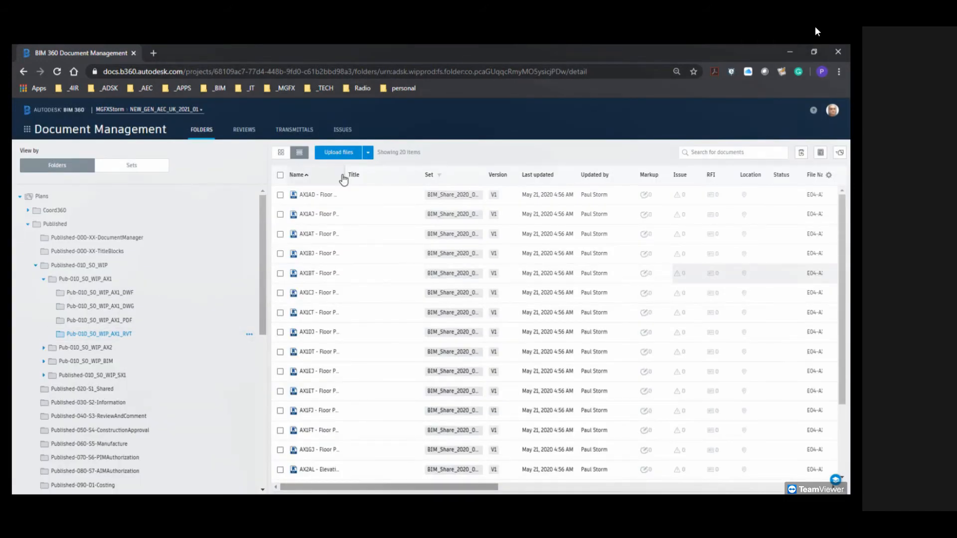
{"action": "left_click_drag", "start_coordinate": [425, 177], "coordinate": [482, 178]}
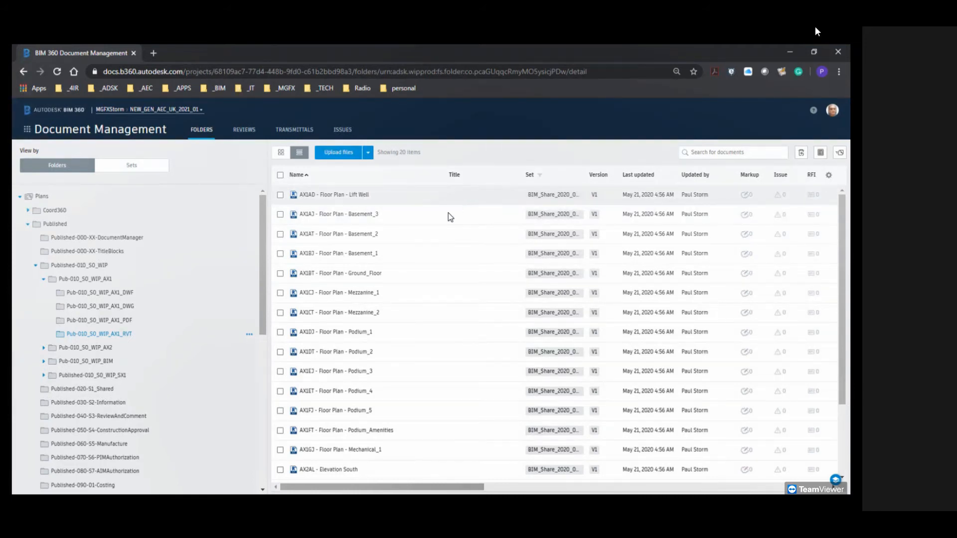
{"action": "scroll", "coordinate": [382, 234], "scroll_direction": "down", "scroll_amount": 2}
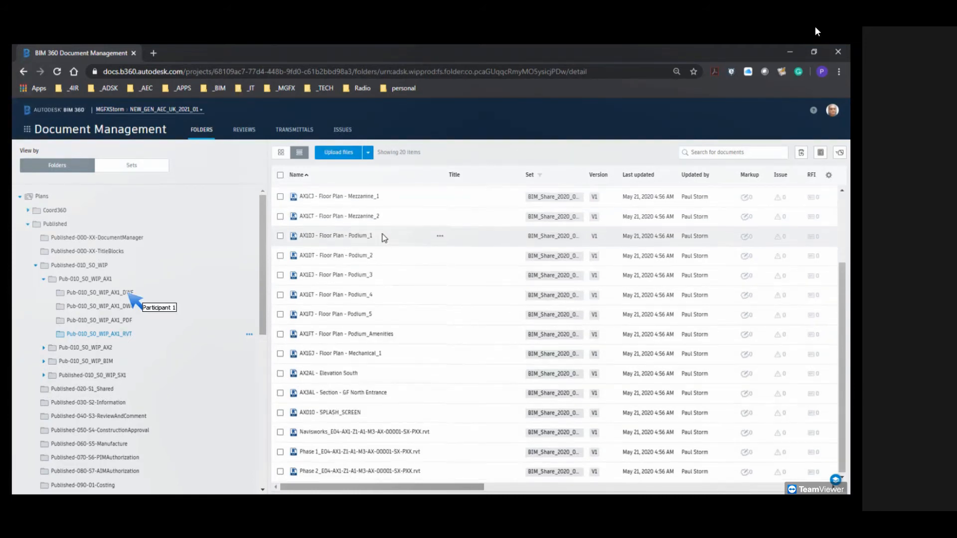
- Review the published sheets in the AX1 RVT folder and open AX1BT - Floor Plan - Ground_Floor in the viewer
{"action": "scroll", "coordinate": [384, 238], "scroll_direction": "up", "scroll_amount": 2}
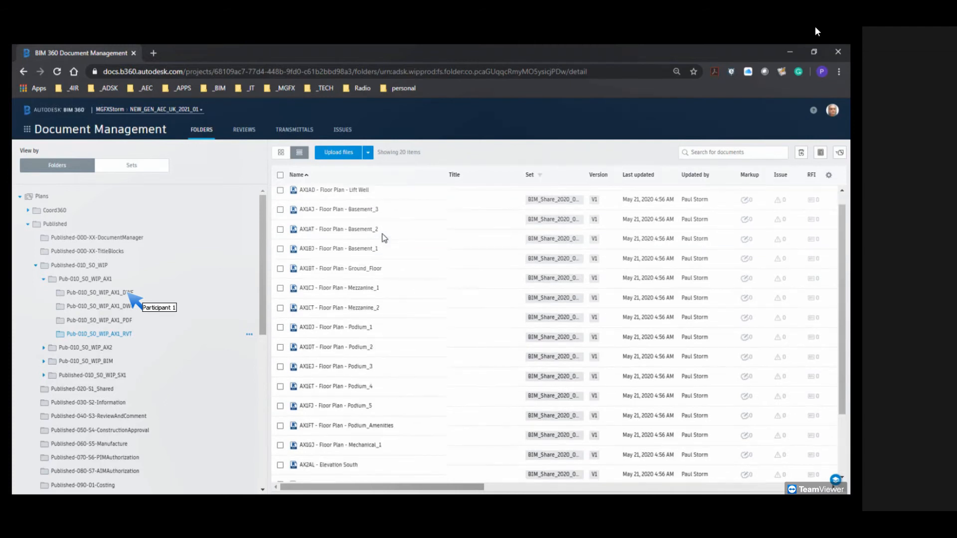
{"action": "scroll", "coordinate": [382, 237], "scroll_direction": "down", "scroll_amount": 2}
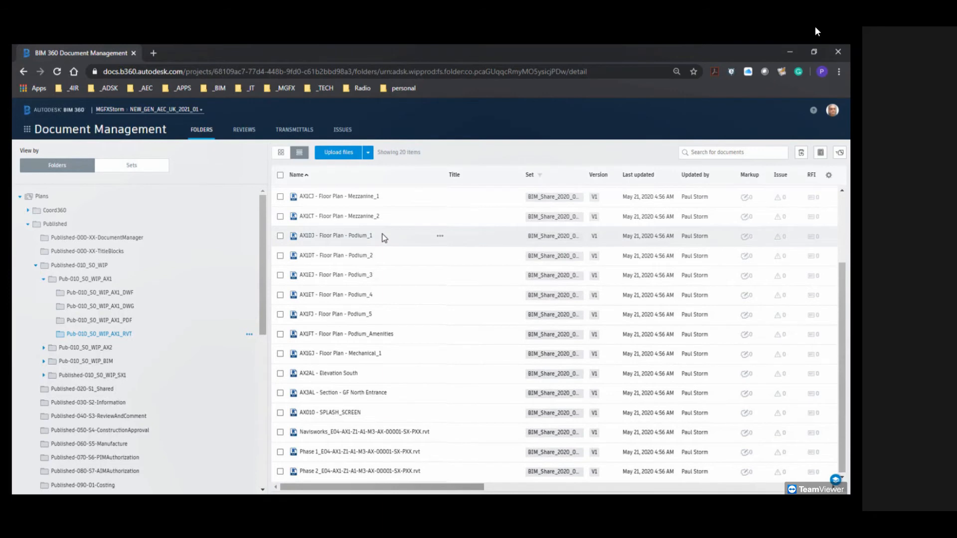
{"action": "scroll", "coordinate": [384, 237], "scroll_direction": "up", "scroll_amount": 2}
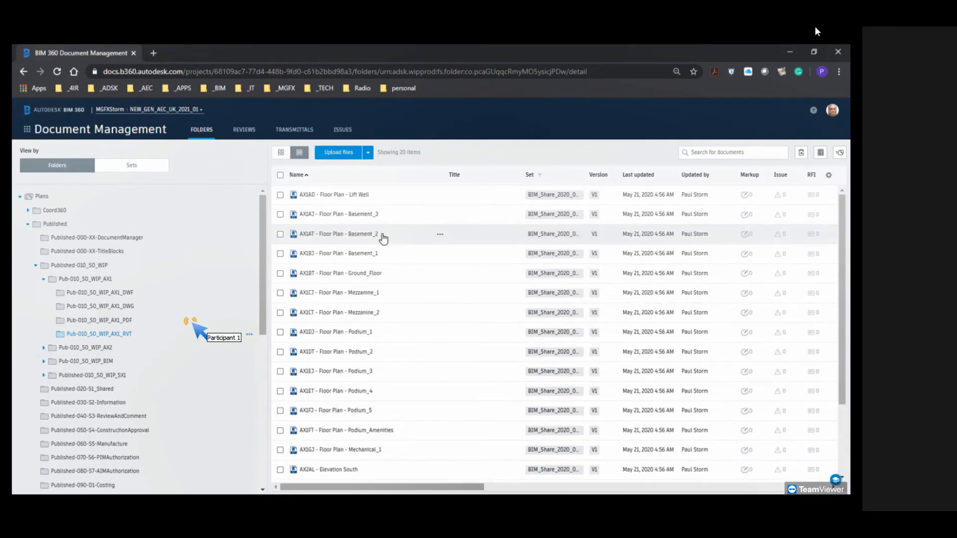
{"action": "left_click", "coordinate": [351, 275]}
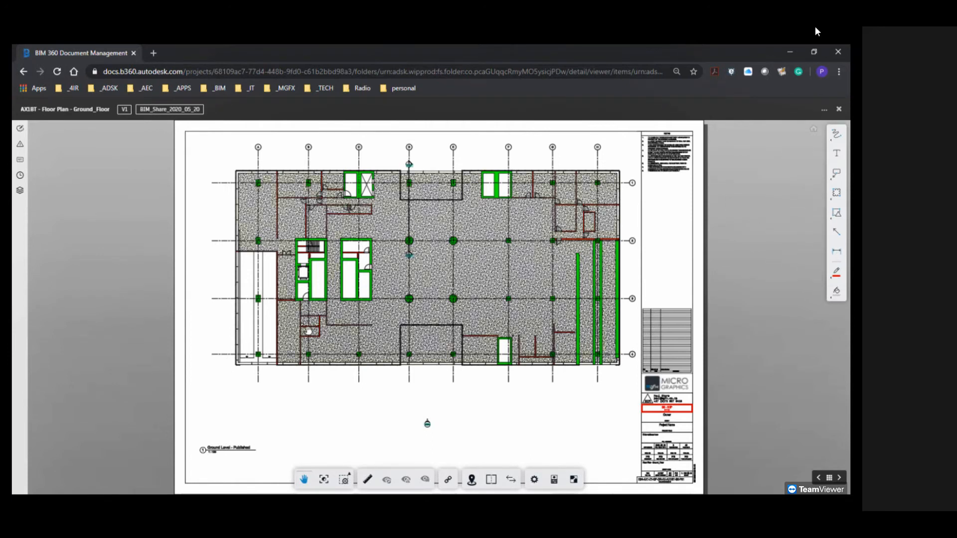
- Follow the section marker on the ground floor plan to AX3AL - Section - GF North Entrance and return to the floor plan sheet
{"action": "mouse_move", "coordinate": [427, 425]}
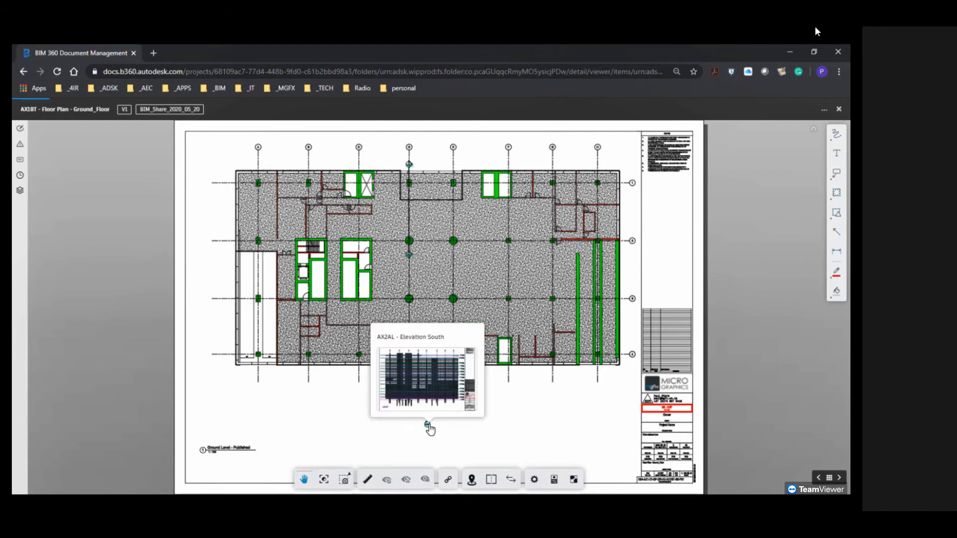
{"action": "mouse_move", "coordinate": [409, 165]}
{"action": "key", "text": "ctrl"}
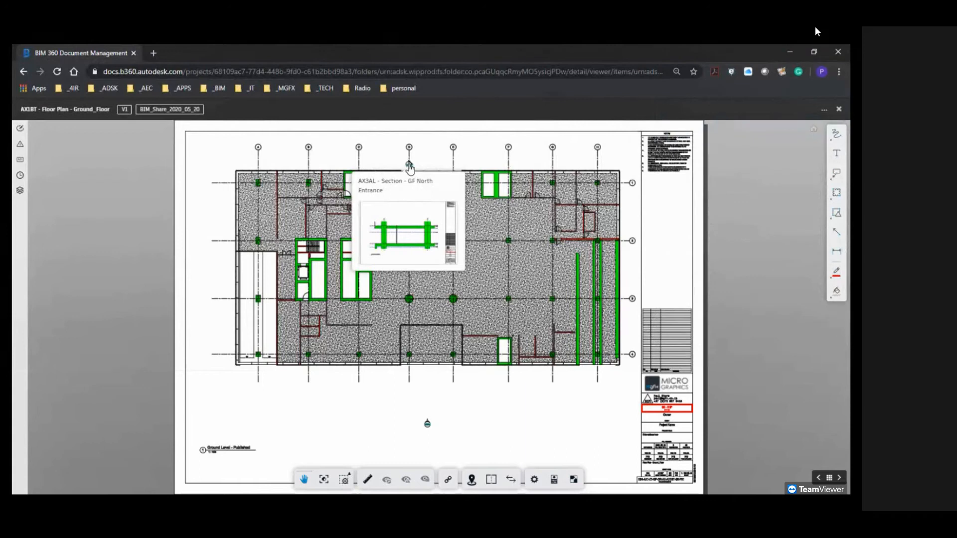
{"action": "left_click", "coordinate": [410, 168]}
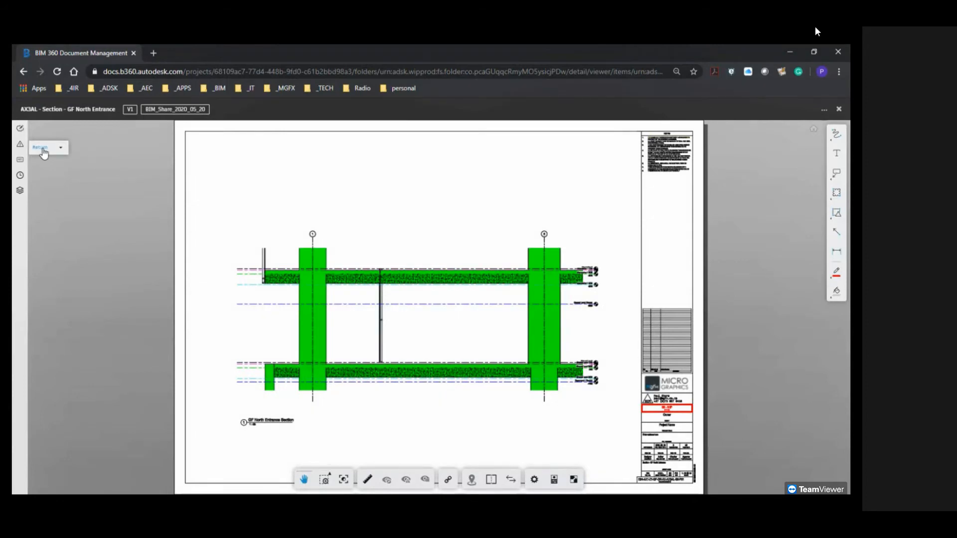
{"action": "left_click", "coordinate": [61, 151]}
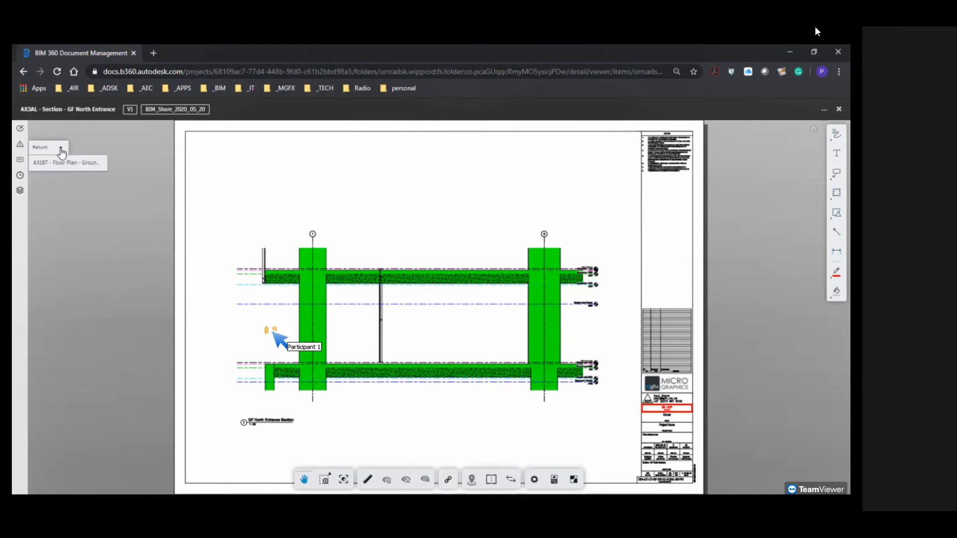
{"action": "left_click", "coordinate": [64, 165]}
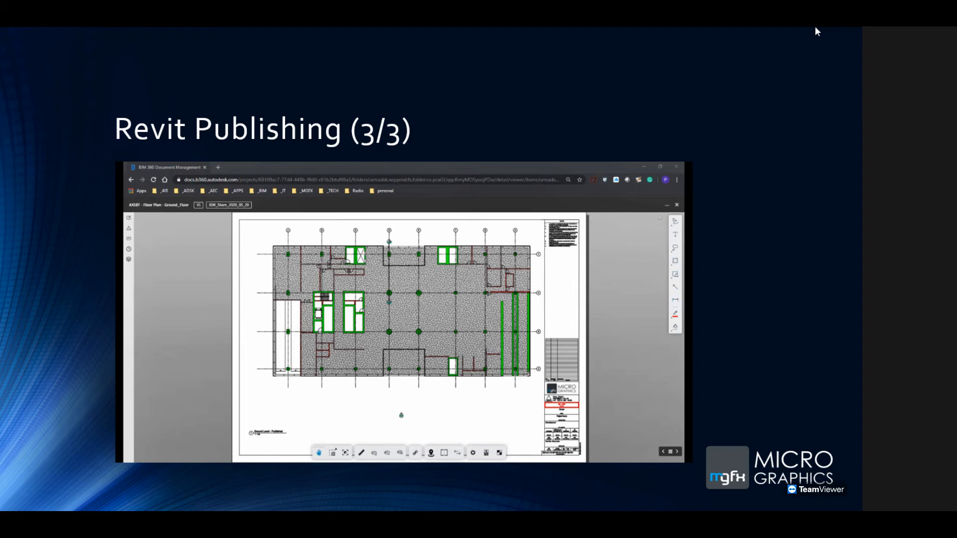
{"action": "mouse_move", "coordinate": [245, 311]}
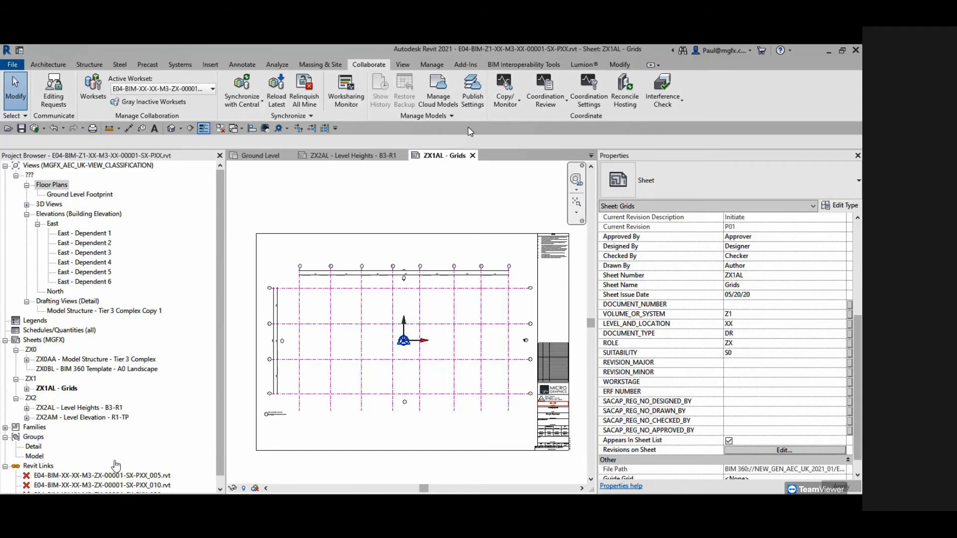
{"action": "mouse_move", "coordinate": [25, 481]}
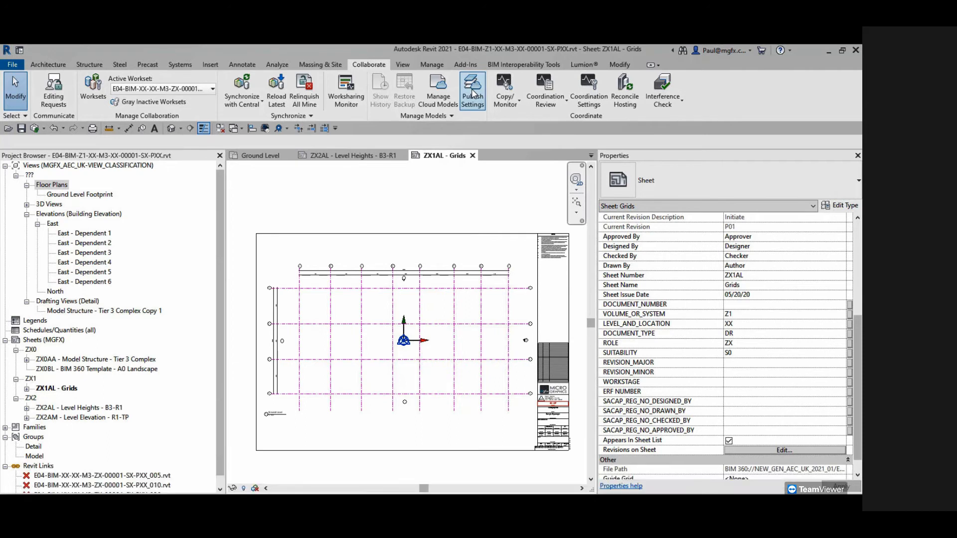
{"action": "key", "text": "Right"}
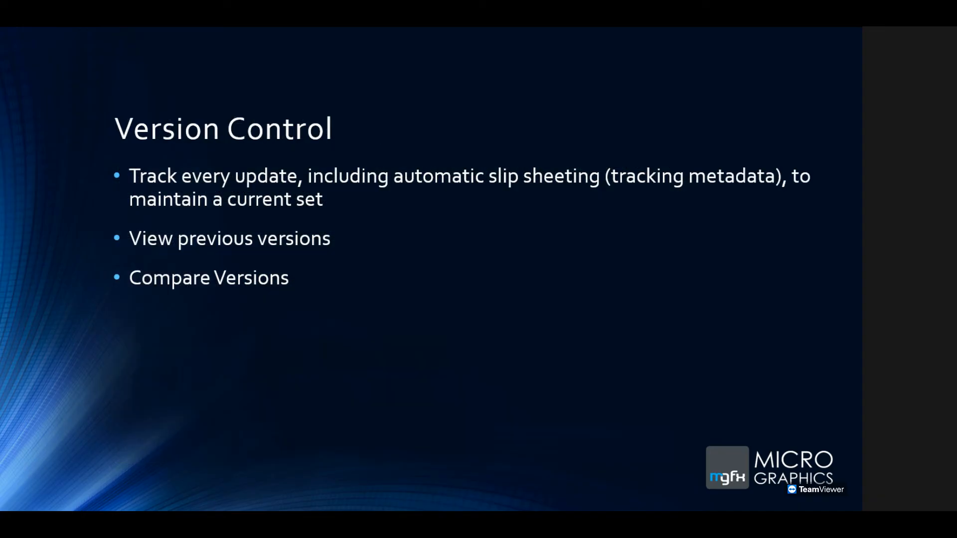